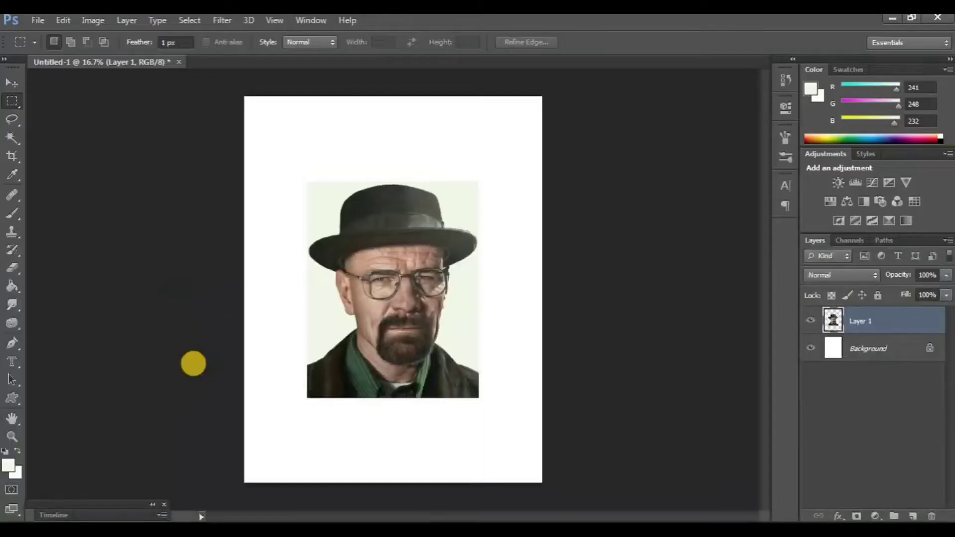
- Adjust the zoom on Untitled-1 to view the portrait placed on the white page
{"action": "key", "text": "ctrl+plus"}
- Delete the pale backdrop behind the portrait with the Magic Wand, then deselect
{"action": "key", "text": "ctrl+minus"}
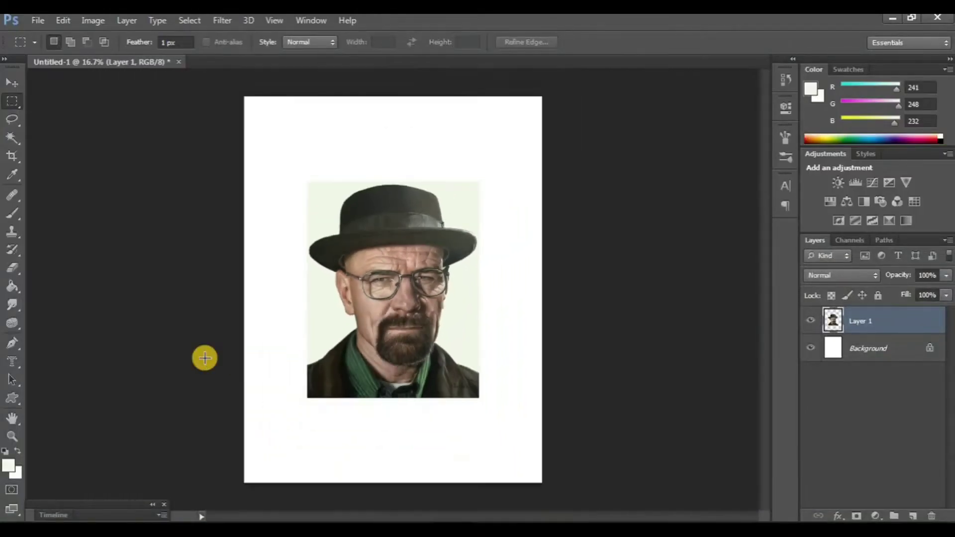
{"action": "key", "text": "w"}
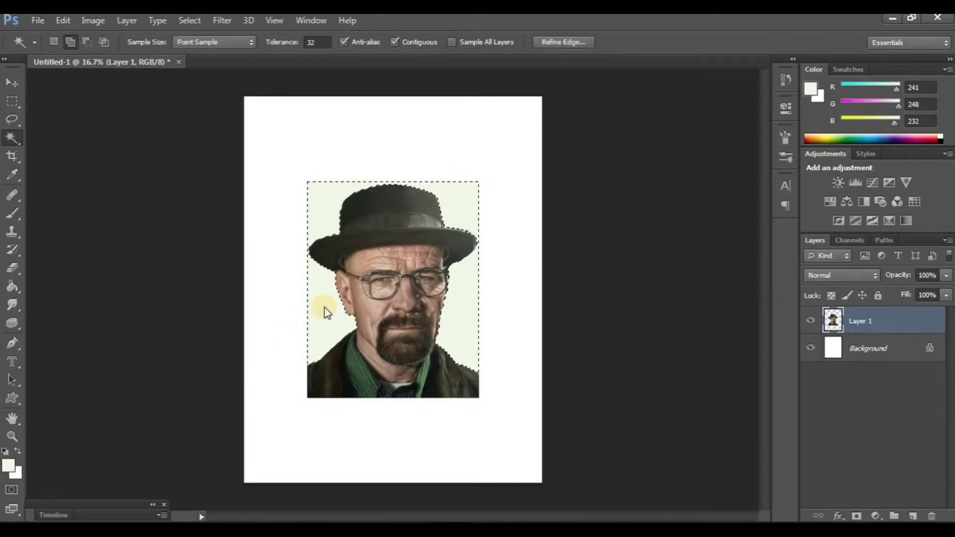
{"action": "key", "text": "m"}
{"action": "left_click", "coordinate": [277, 356]}
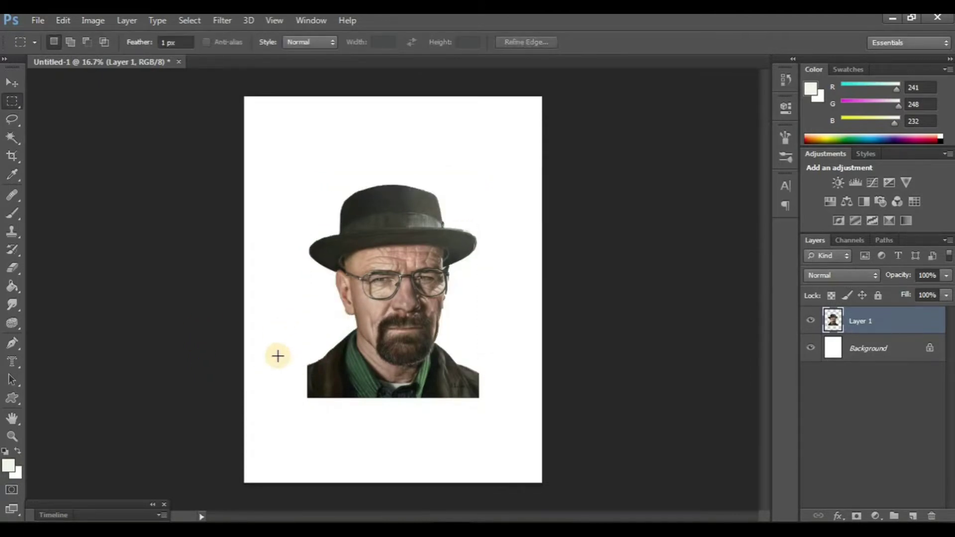
- Scale the photo to about 145% to fill the page and duplicate it as Layer 1 copy
{"action": "key", "text": "ctrl+t"}
{"action": "left_click_drag", "start_coordinate": [401, 371], "coordinate": [370, 338]}
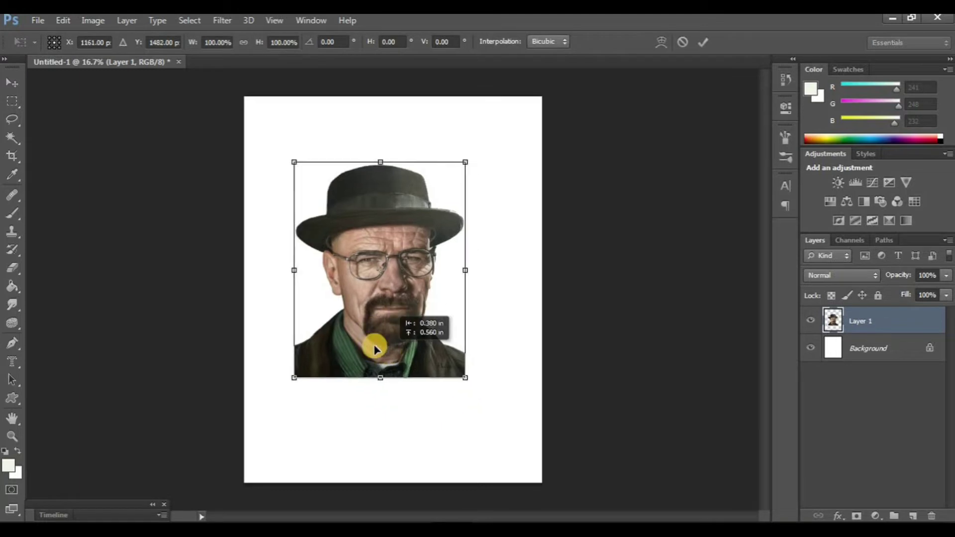
{"action": "left_click_drag", "start_coordinate": [447, 366], "coordinate": [514, 450]}
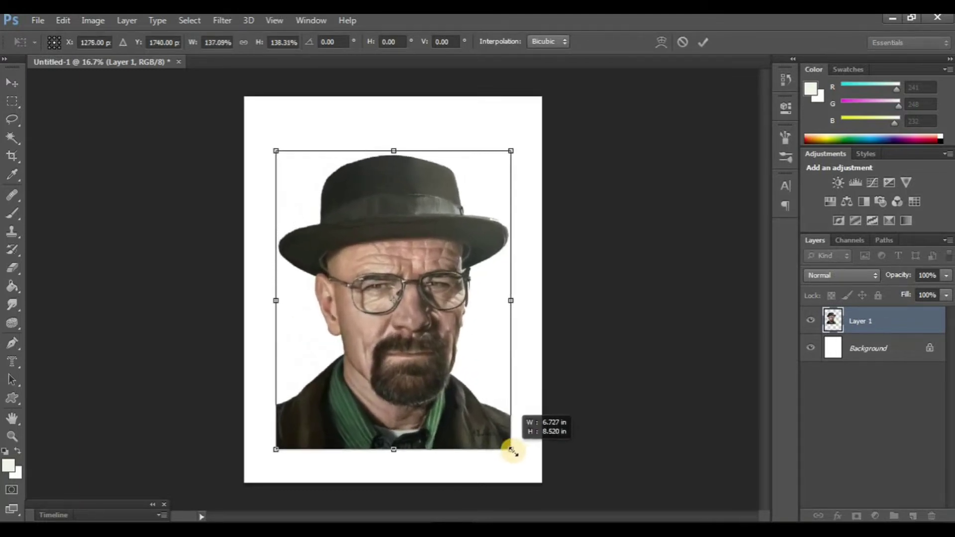
{"action": "left_click_drag", "start_coordinate": [422, 420], "coordinate": [420, 410]}
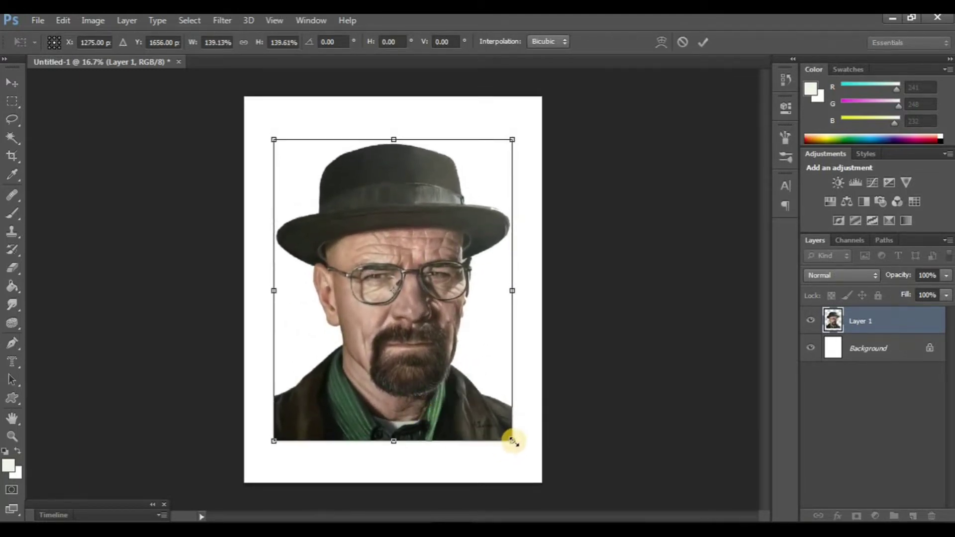
{"action": "left_click_drag", "start_coordinate": [513, 440], "coordinate": [524, 454]}
{"action": "key", "text": "m"}
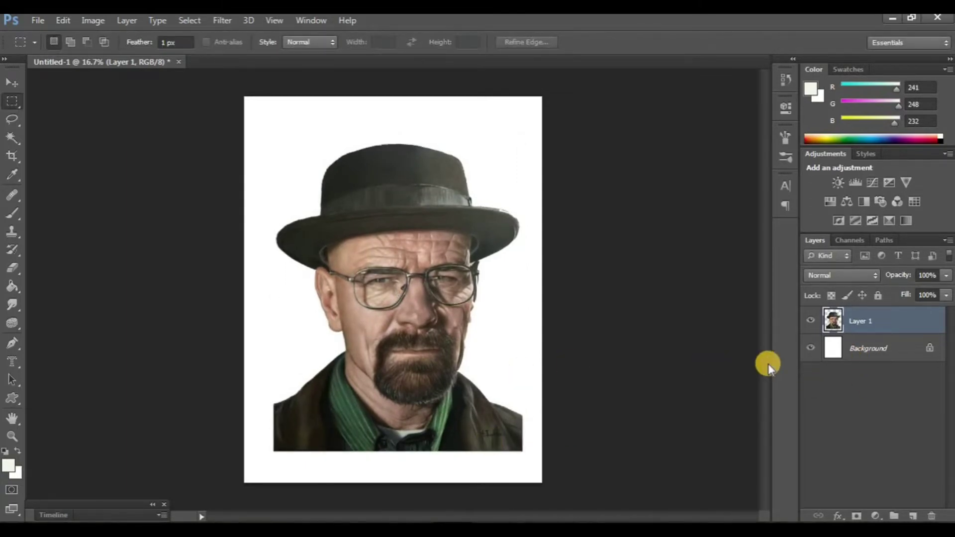
{"action": "key", "text": "ctrl+j"}
- Hide the original Layer 1 and apply Auto Tone, Auto Contrast and Auto Color to the copy
{"action": "left_click", "coordinate": [827, 344]}
{"action": "left_click", "coordinate": [849, 319]}
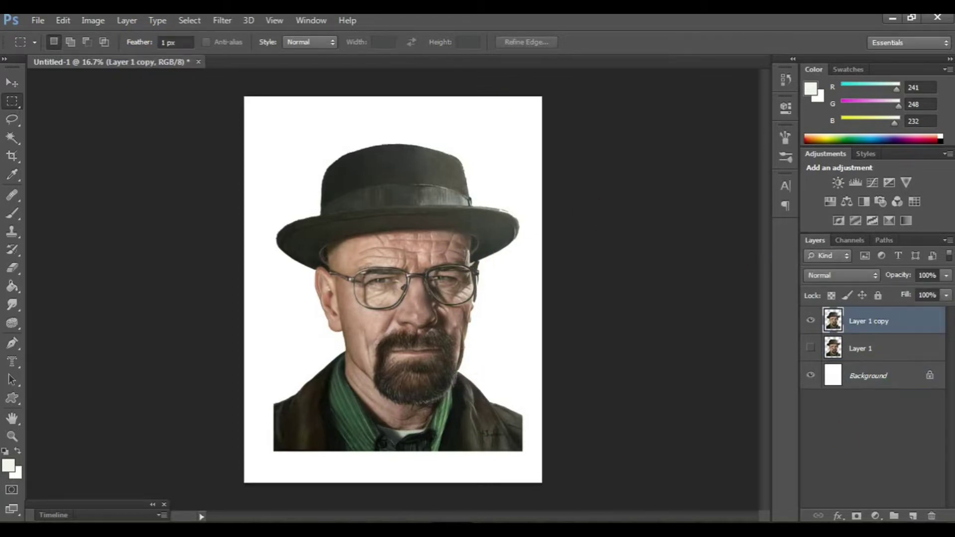
{"action": "left_click", "coordinate": [92, 20]}
{"action": "left_click", "coordinate": [102, 70]}
{"action": "left_click", "coordinate": [93, 20]}
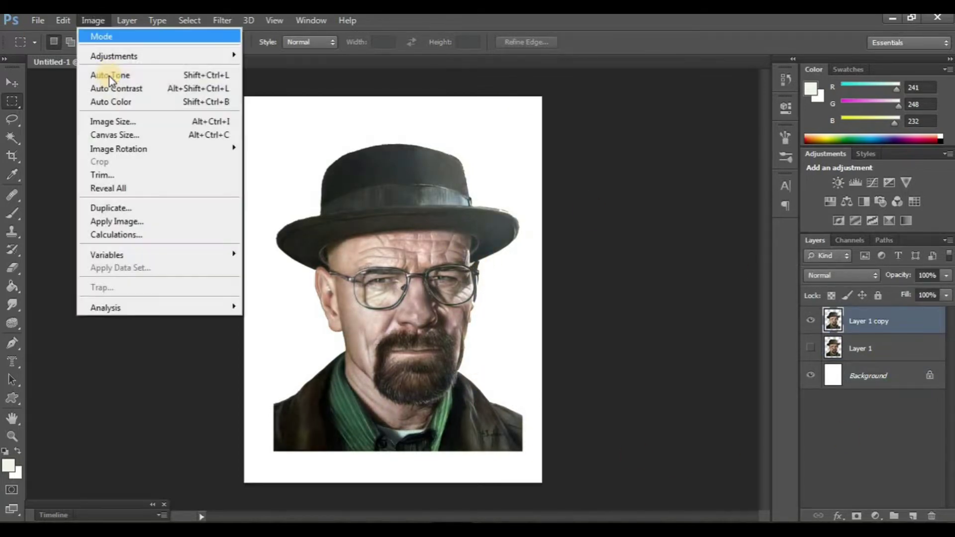
{"action": "left_click", "coordinate": [113, 88]}
{"action": "left_click", "coordinate": [97, 27]}
{"action": "left_click", "coordinate": [127, 104]}
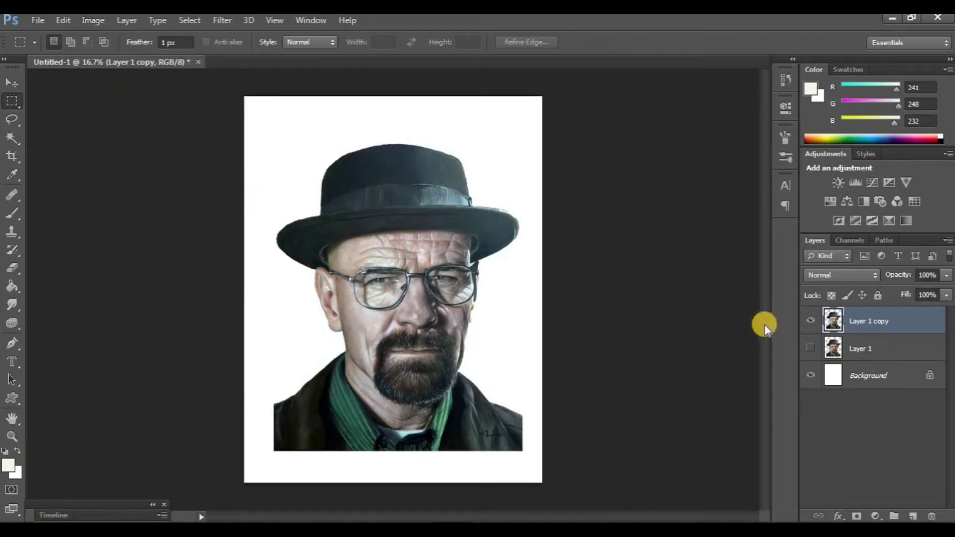
- Compare with the original, then apply Unsharp Mask (Amount 84, Radius 8.1, Threshold 32)
{"action": "left_click", "coordinate": [810, 348]}
{"action": "left_click", "coordinate": [809, 322]}
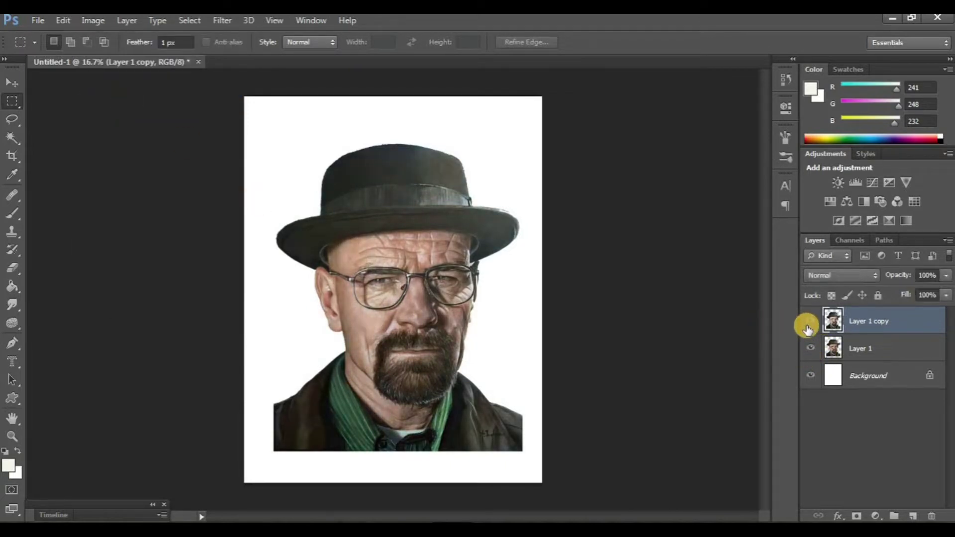
{"action": "left_click", "coordinate": [808, 323]}
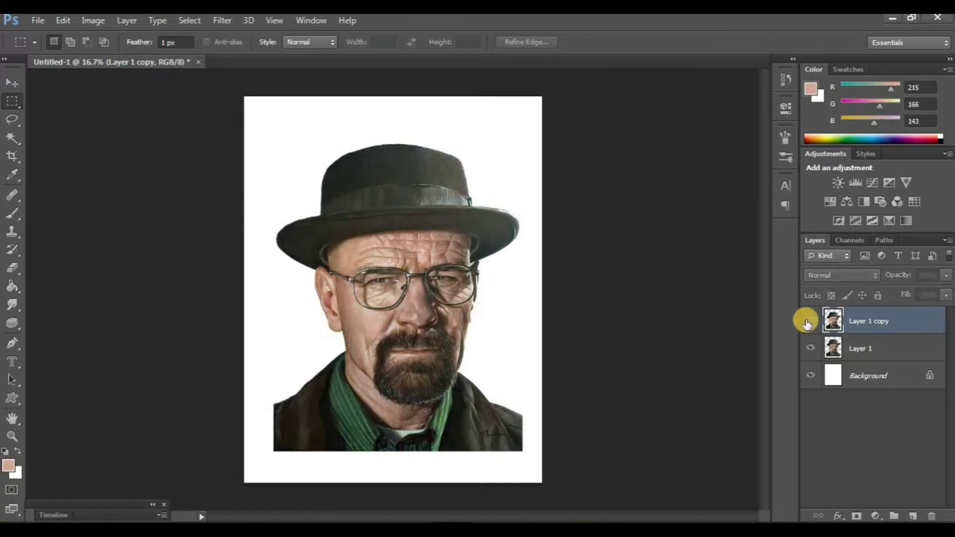
{"action": "left_click", "coordinate": [215, 24]}
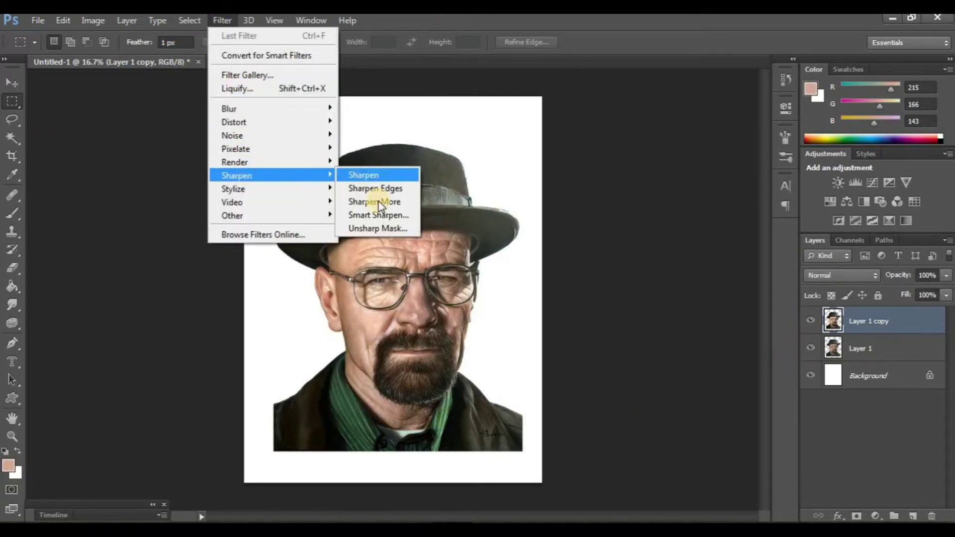
{"action": "left_click", "coordinate": [370, 228]}
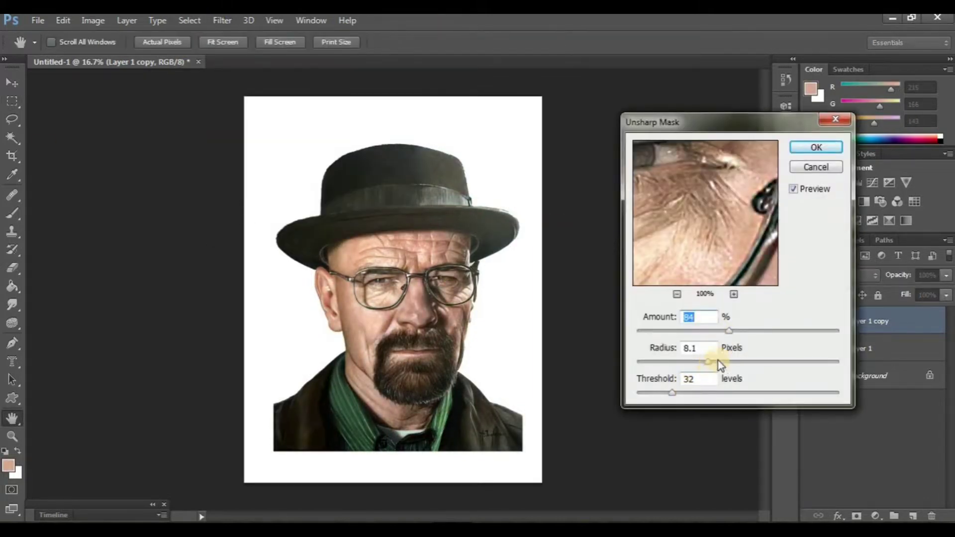
{"action": "left_click", "coordinate": [802, 148]}
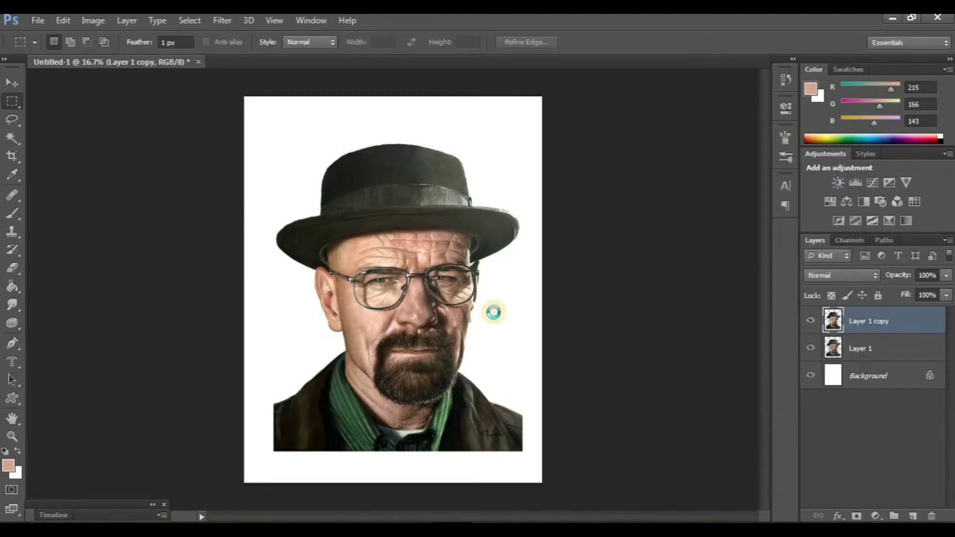
{"action": "right_click", "coordinate": [14, 318]}
- Add a dark olive-grey #3d3e36 Solid Color fill layer above the Background
{"action": "left_click", "coordinate": [47, 328]}
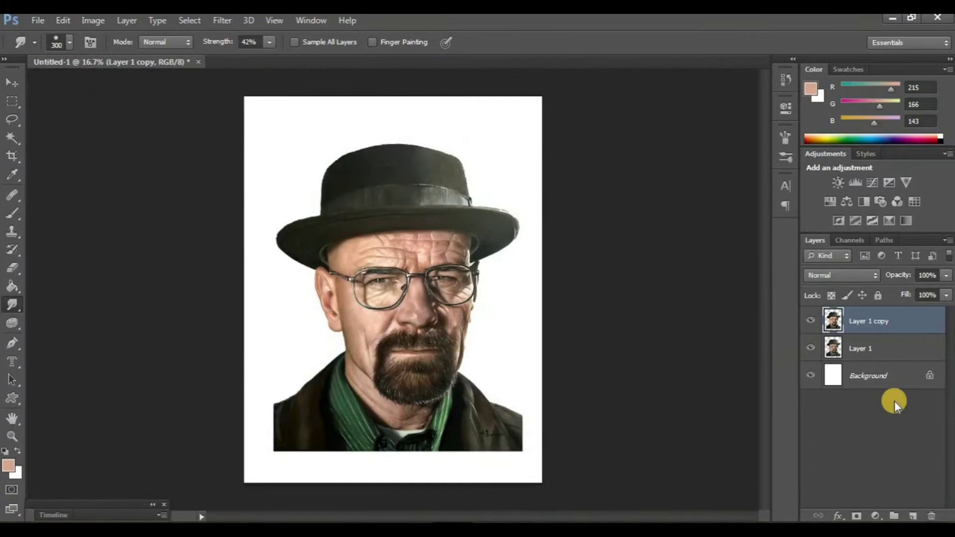
{"action": "left_click", "coordinate": [890, 378]}
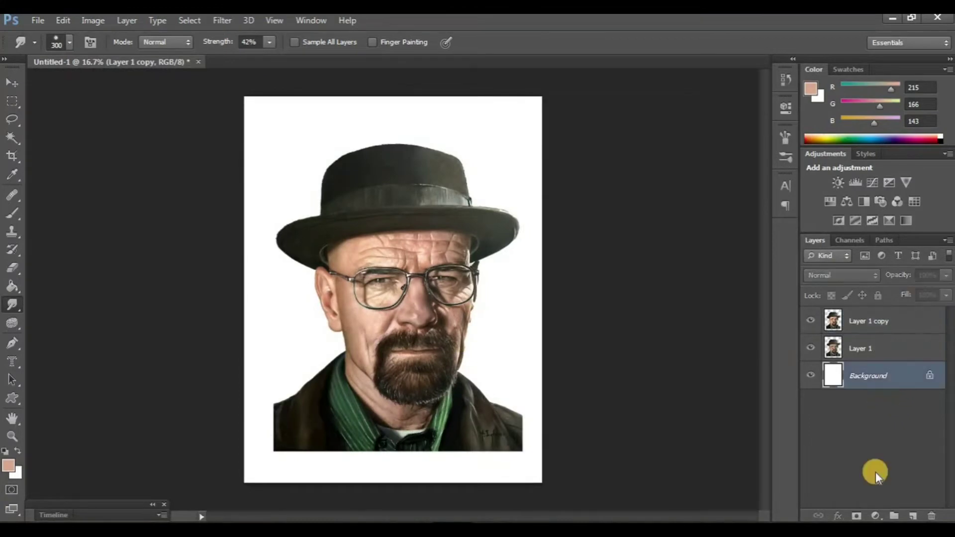
{"action": "left_click", "coordinate": [876, 515]}
{"action": "left_click", "coordinate": [874, 218]}
{"action": "left_click", "coordinate": [591, 264]}
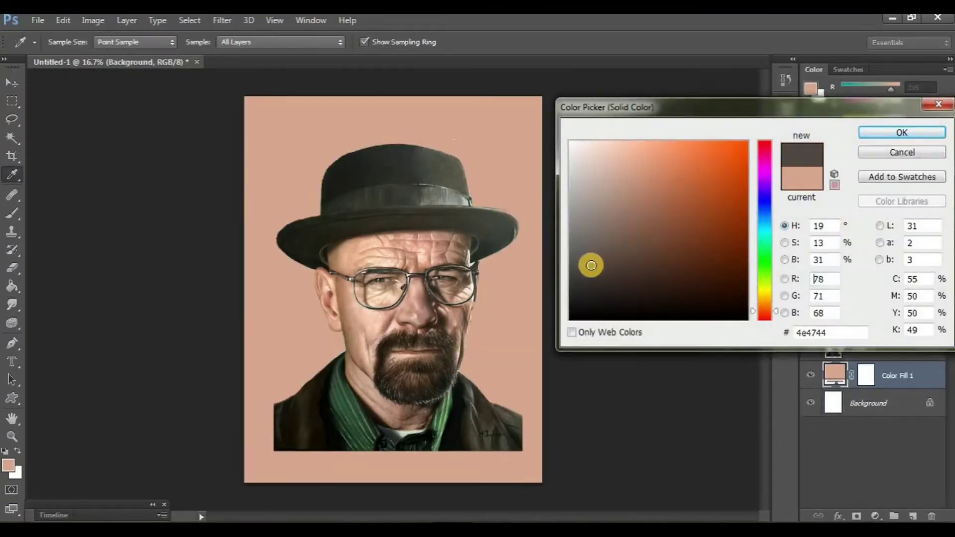
{"action": "left_click", "coordinate": [348, 399]}
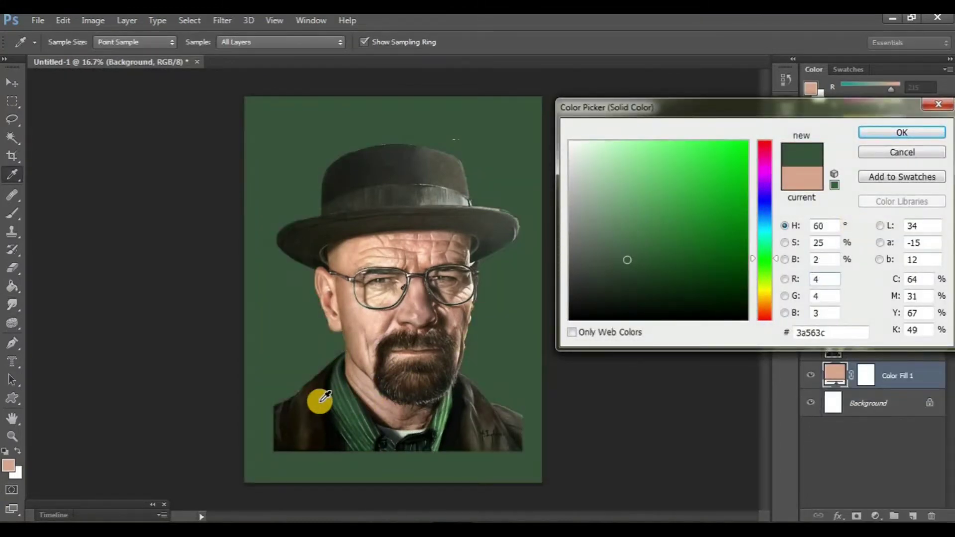
{"action": "left_click_drag", "start_coordinate": [325, 397], "coordinate": [279, 422]}
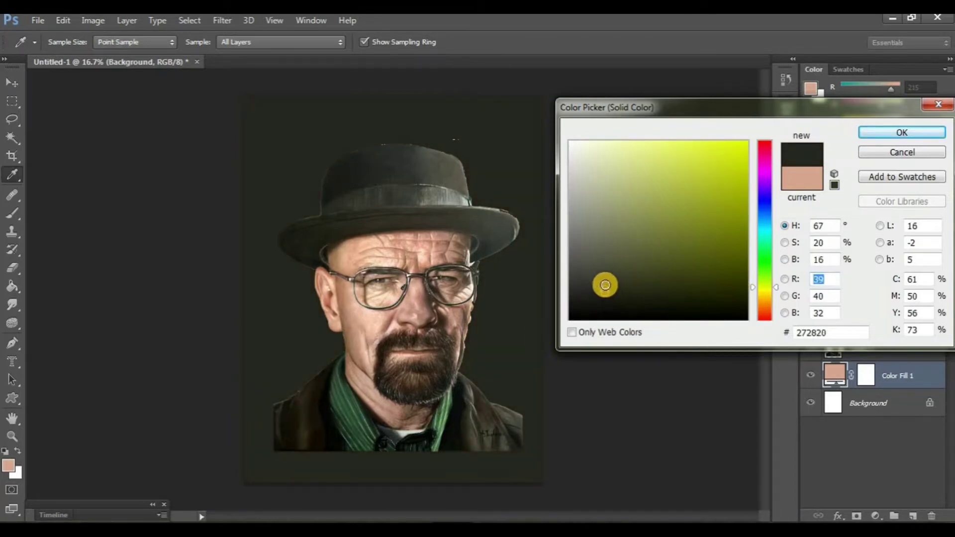
{"action": "left_click_drag", "start_coordinate": [605, 285], "coordinate": [592, 277]}
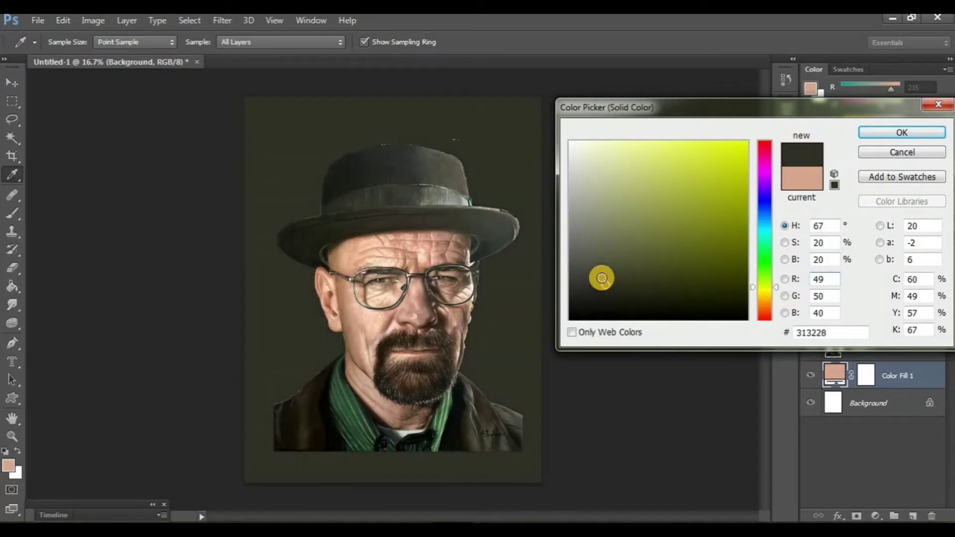
{"action": "left_click", "coordinate": [880, 133]}
{"action": "left_click", "coordinate": [876, 322]}
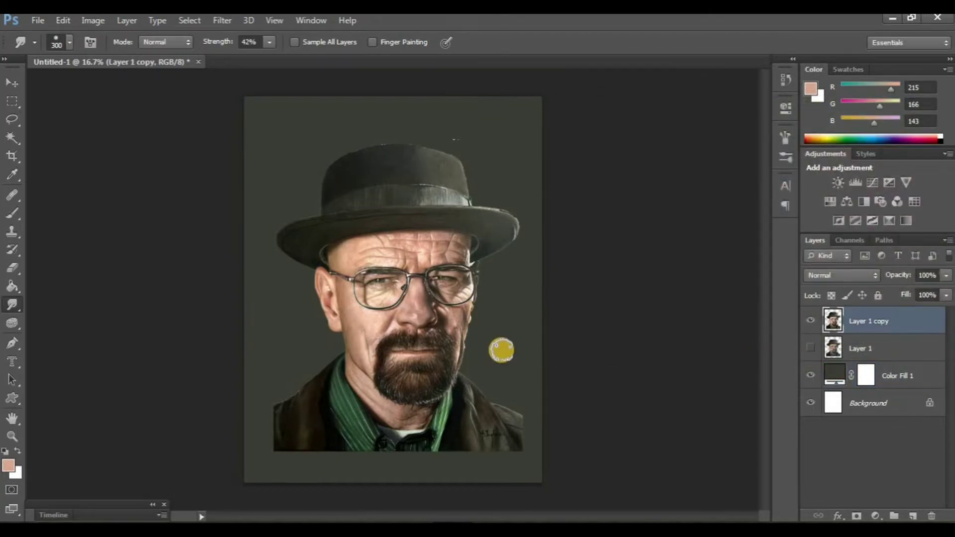
- Duplicate the corrected portrait as Layer 1 copy 2, hide the earlier copy, and zoom into the face
{"action": "key", "text": "ctrl+plus"}
{"action": "key", "text": "ctrl+plus"}
{"action": "key", "text": "ctrl+plus"}
{"action": "key", "text": "ctrl+j"}
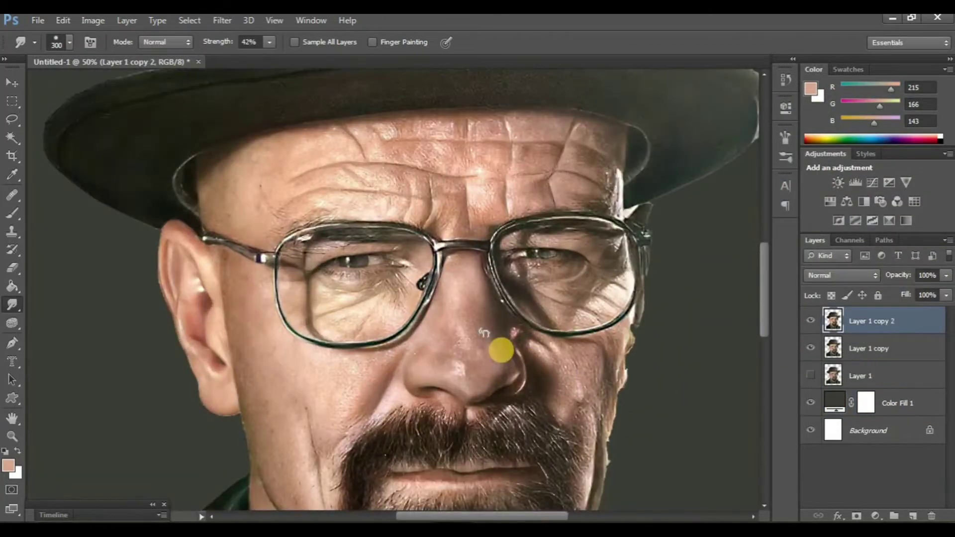
{"action": "left_click", "coordinate": [806, 352]}
{"action": "key", "text": "ctrl+plus"}
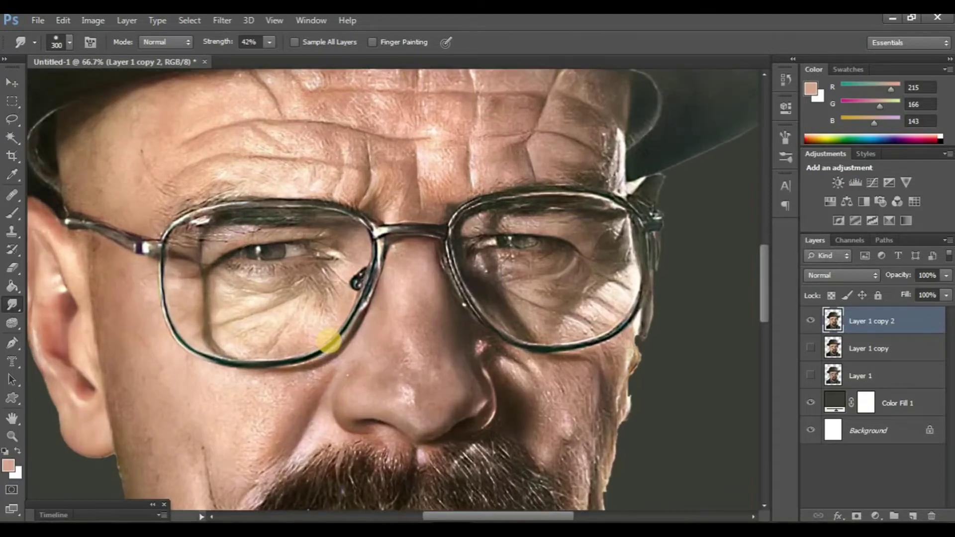
{"action": "scroll", "coordinate": [328, 288], "scroll_direction": "up", "scroll_amount": 3}
{"action": "scroll", "coordinate": [334, 295], "scroll_direction": "up", "scroll_amount": 2}
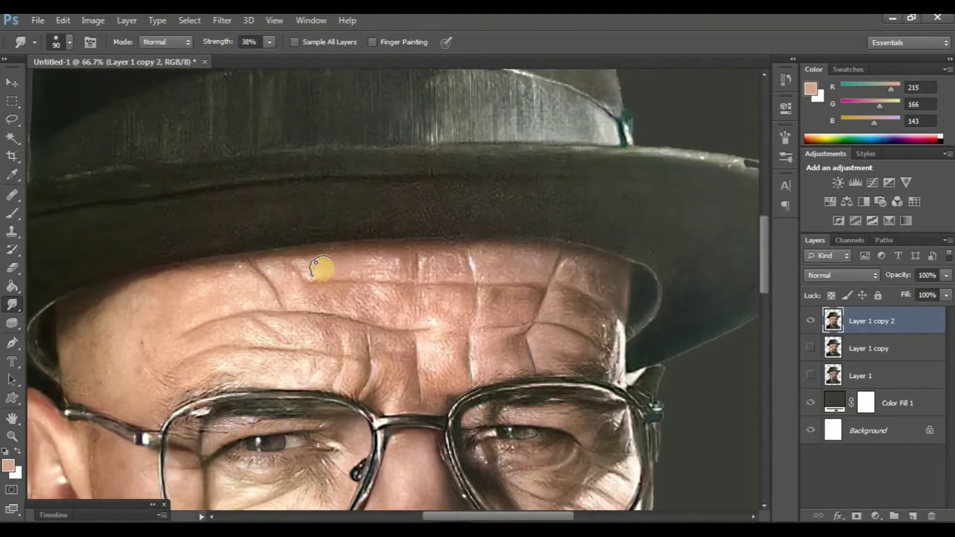
- Smudge the forehead wrinkles under the hat brim into soft strokes at 38% strength
{"action": "left_click_drag", "start_coordinate": [400, 248], "coordinate": [307, 262]}
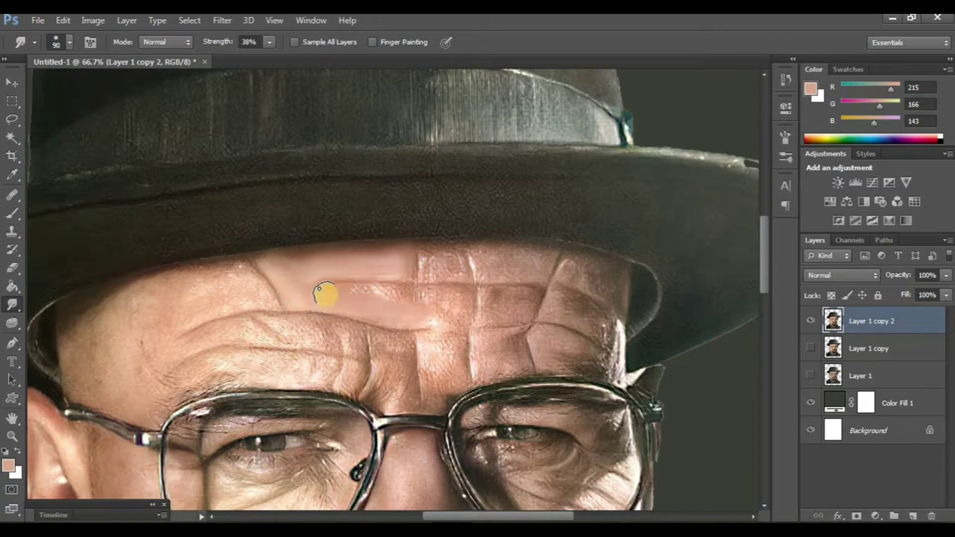
{"action": "left_click_drag", "start_coordinate": [324, 294], "coordinate": [342, 292]}
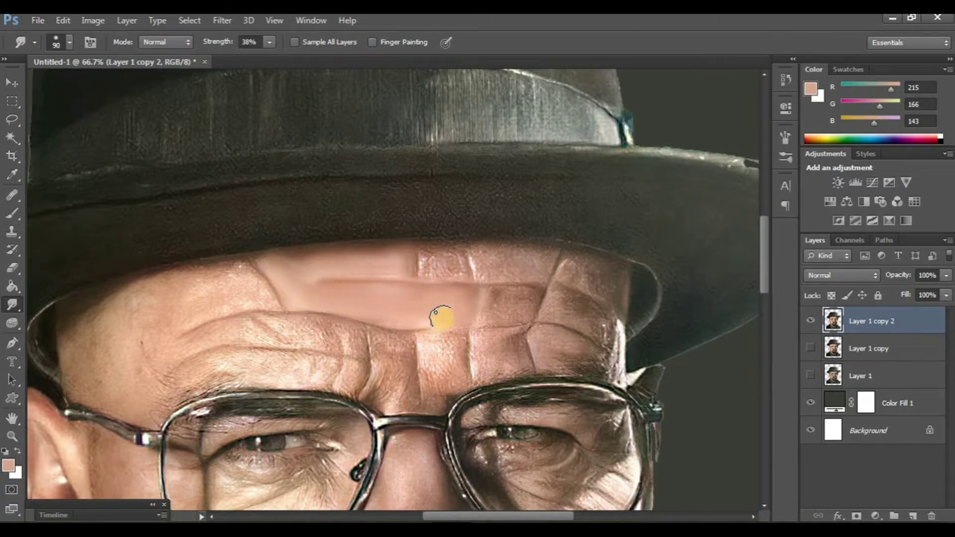
{"action": "scroll", "coordinate": [432, 269], "scroll_direction": "right", "scroll_amount": 1}
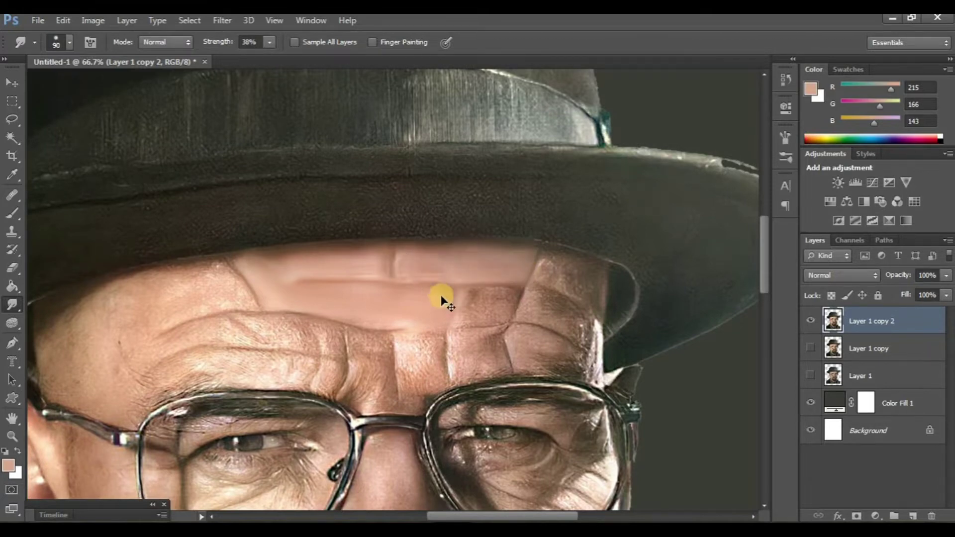
{"action": "scroll", "coordinate": [442, 299], "scroll_direction": "down", "scroll_amount": 2}
{"action": "scroll", "coordinate": [504, 225], "scroll_direction": "right", "scroll_amount": 1}
{"action": "scroll", "coordinate": [505, 226], "scroll_direction": "down", "scroll_amount": 1}
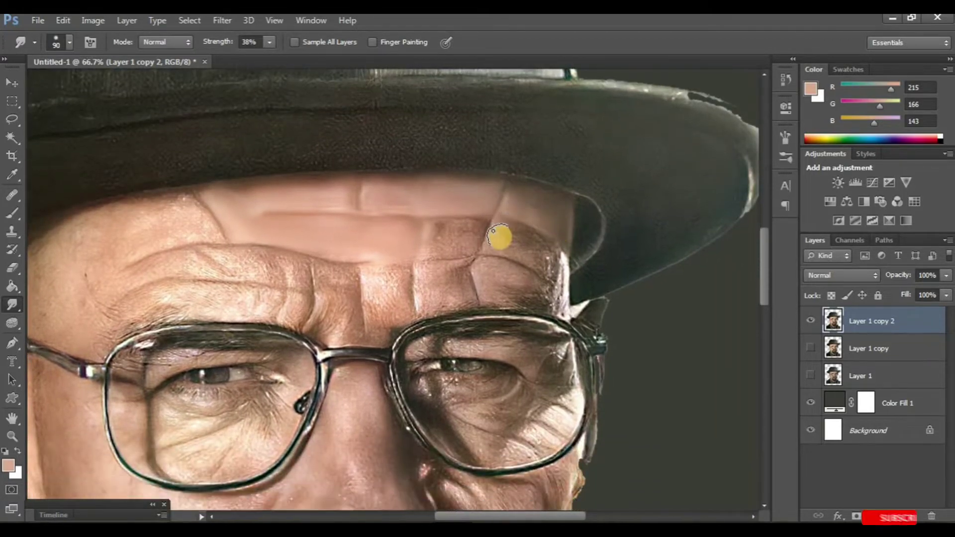
{"action": "scroll", "coordinate": [514, 229], "scroll_direction": "left", "scroll_amount": 1}
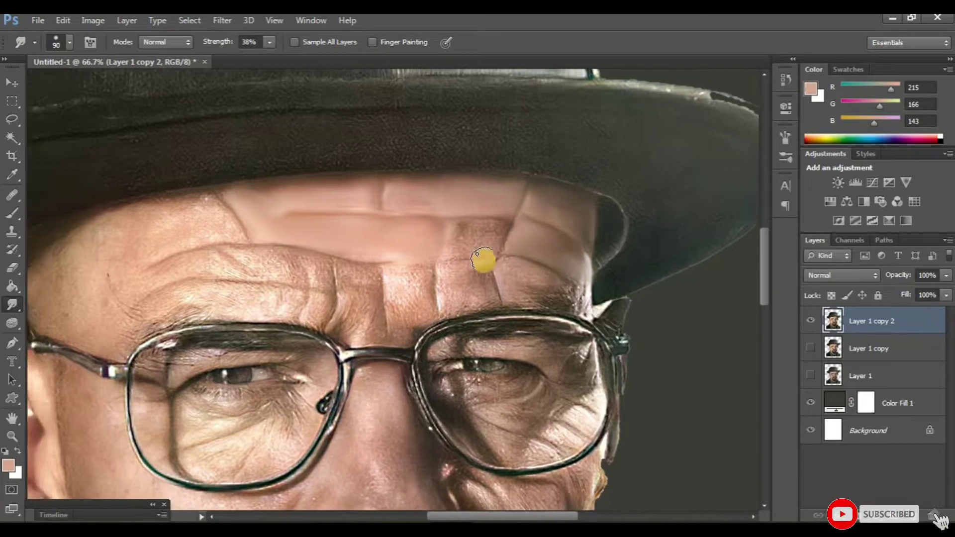
{"action": "scroll", "coordinate": [344, 277], "scroll_direction": "up", "scroll_amount": 2}
{"action": "scroll", "coordinate": [433, 233], "scroll_direction": "left", "scroll_amount": 2}
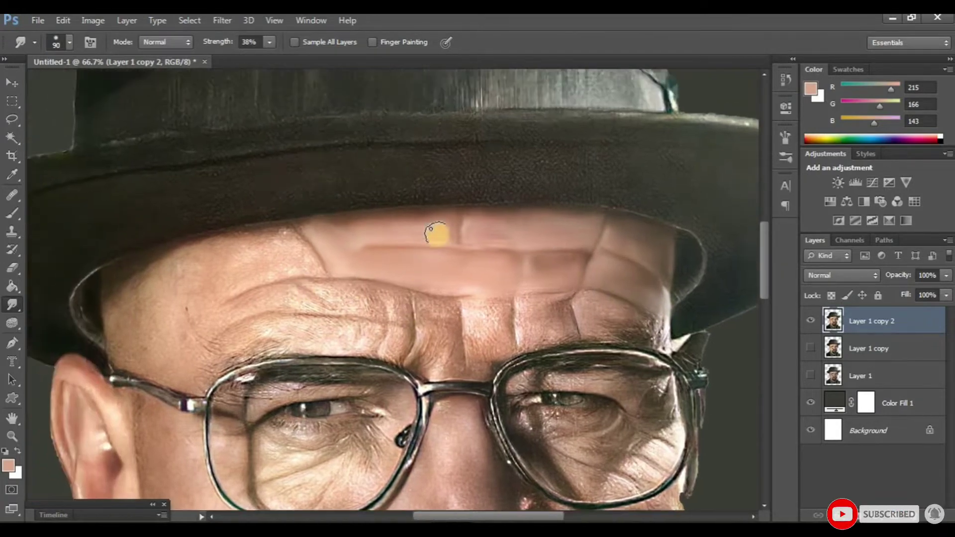
{"action": "scroll", "coordinate": [406, 313], "scroll_direction": "left", "scroll_amount": 1}
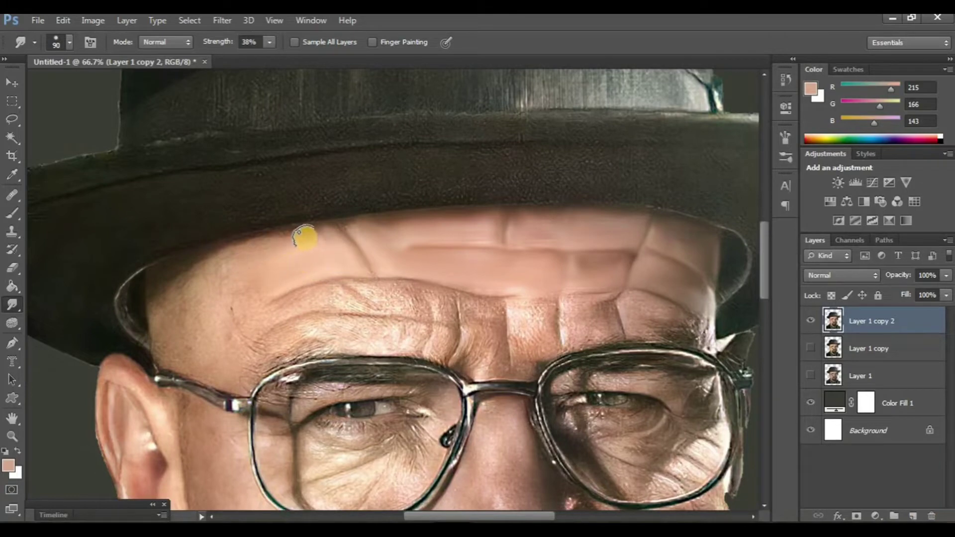
{"action": "scroll", "coordinate": [507, 452], "scroll_direction": "left", "scroll_amount": 1}
{"action": "scroll", "coordinate": [458, 383], "scroll_direction": "right", "scroll_amount": 3}
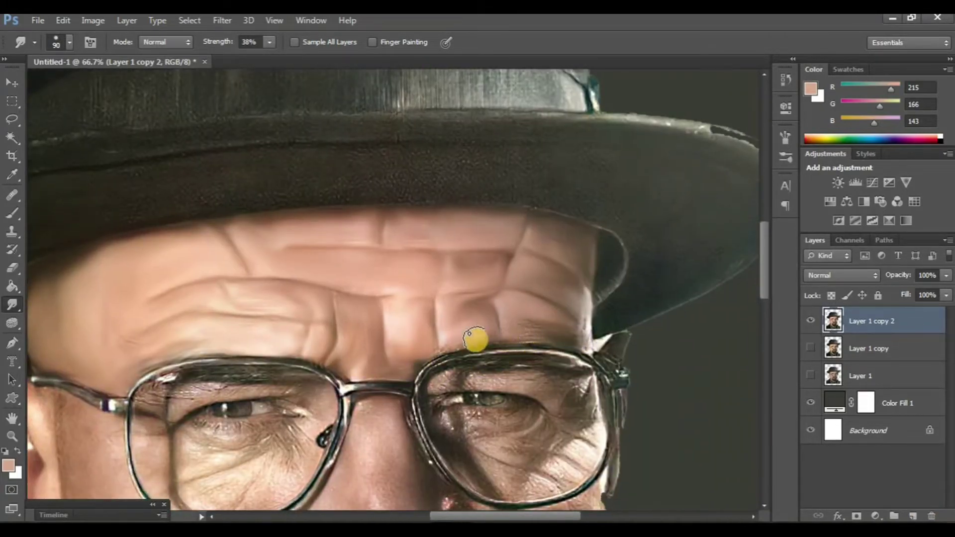
{"action": "scroll", "coordinate": [509, 334], "scroll_direction": "up", "scroll_amount": 1}
{"action": "scroll", "coordinate": [510, 335], "scroll_direction": "left", "scroll_amount": 1}
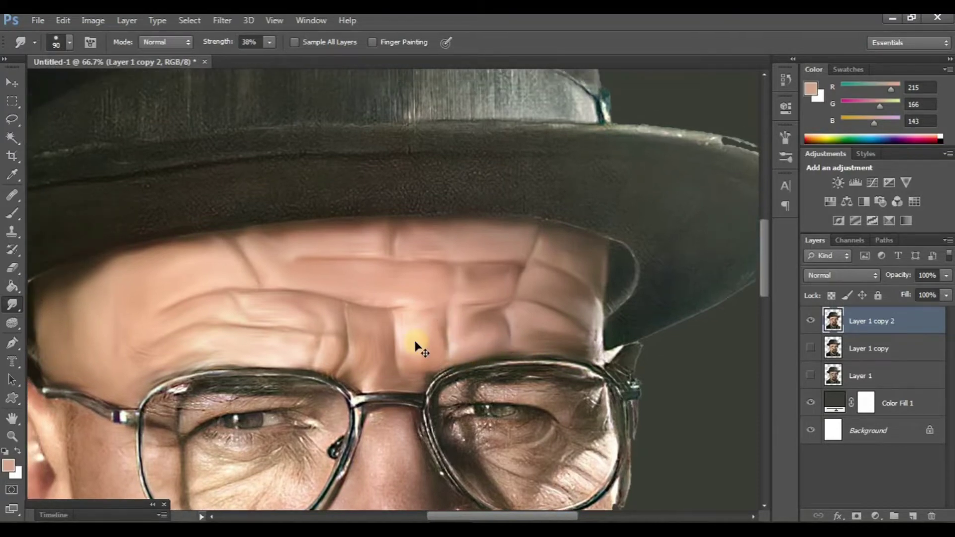
{"action": "scroll", "coordinate": [406, 316], "scroll_direction": "up", "scroll_amount": 2}
{"action": "scroll", "coordinate": [407, 316], "scroll_direction": "left", "scroll_amount": 3}
{"action": "scroll", "coordinate": [386, 398], "scroll_direction": "down", "scroll_amount": 2}
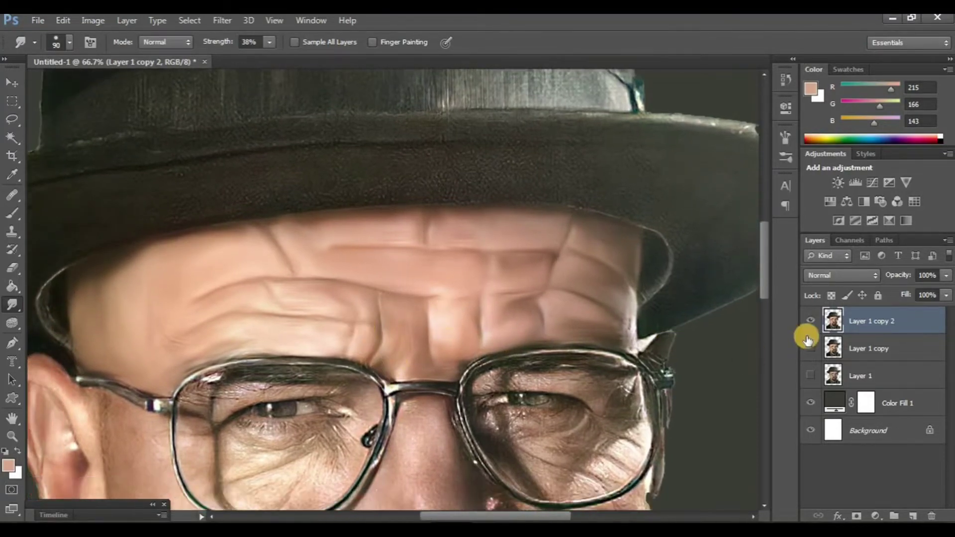
- Toggle Layer 1 copy 2's visibility to compare the smudged forehead with the original
{"action": "left_click", "coordinate": [809, 321]}
{"action": "left_click", "coordinate": [810, 320]}
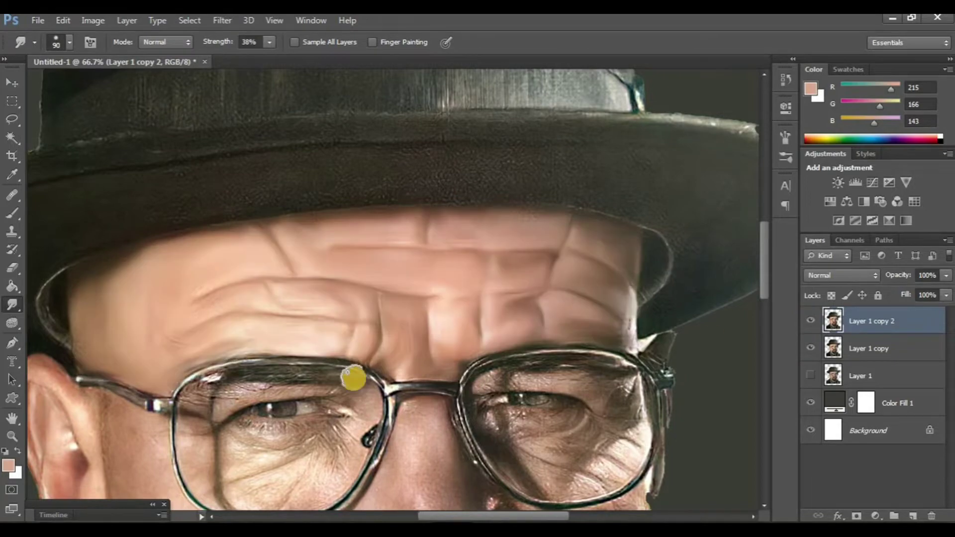
{"action": "scroll", "coordinate": [348, 378], "scroll_direction": "down", "scroll_amount": 5}
{"action": "scroll", "coordinate": [349, 378], "scroll_direction": "left", "scroll_amount": 2}
{"action": "scroll", "coordinate": [326, 368], "scroll_direction": "up", "scroll_amount": 1}
{"action": "scroll", "coordinate": [318, 363], "scroll_direction": "up", "scroll_amount": 2}
{"action": "scroll", "coordinate": [315, 348], "scroll_direction": "left", "scroll_amount": 2}
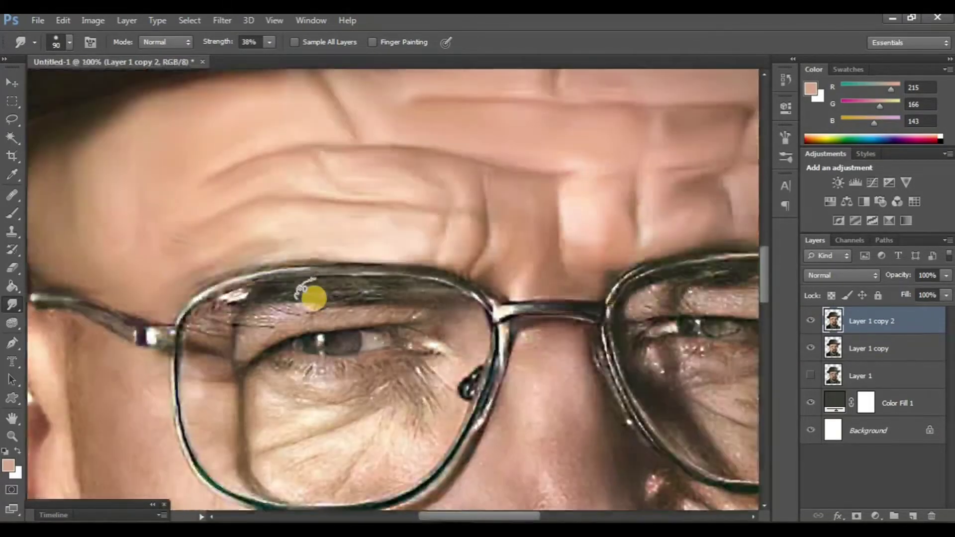
- Set the Smudge brush to 60 px and smooth the glasses rims around the lens
{"action": "scroll", "coordinate": [312, 298], "scroll_direction": "down", "scroll_amount": 1}
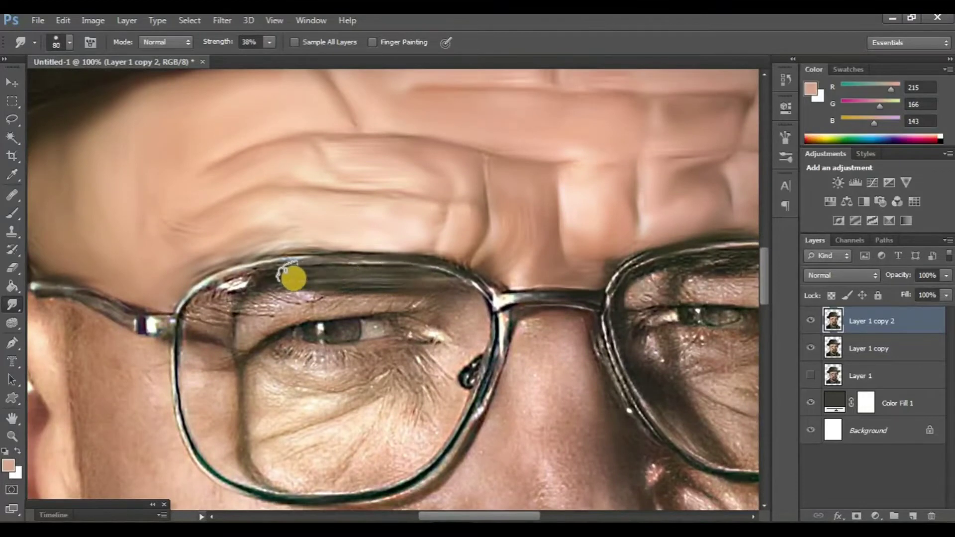
{"action": "mouse_move", "coordinate": [392, 279]}
{"action": "left_mouse_down"}
{"action": "mouse_move", "coordinate": [246, 290]}
{"action": "mouse_move", "coordinate": [417, 277]}
{"action": "mouse_move", "coordinate": [260, 284]}
{"action": "mouse_move", "coordinate": [251, 305]}
{"action": "mouse_move", "coordinate": [208, 295]}
{"action": "mouse_move", "coordinate": [220, 336]}
{"action": "mouse_move", "coordinate": [249, 341]}
{"action": "mouse_move", "coordinate": [397, 313]}
{"action": "mouse_move", "coordinate": [248, 320]}
{"action": "mouse_move", "coordinate": [357, 343]}
{"action": "mouse_move", "coordinate": [410, 327]}
{"action": "mouse_move", "coordinate": [343, 396]}
{"action": "mouse_move", "coordinate": [359, 376]}
{"action": "mouse_move", "coordinate": [336, 369]}
{"action": "left_mouse_up"}
{"action": "scroll", "coordinate": [246, 290], "scroll_direction": "down", "scroll_amount": 2}
{"action": "key", "text": "bracketleft"}
{"action": "mouse_move", "coordinate": [271, 215]}
{"action": "left_mouse_down"}
{"action": "mouse_move", "coordinate": [395, 216]}
{"action": "mouse_move", "coordinate": [455, 277]}
{"action": "mouse_move", "coordinate": [418, 387]}
{"action": "mouse_move", "coordinate": [348, 443]}
{"action": "left_mouse_up"}
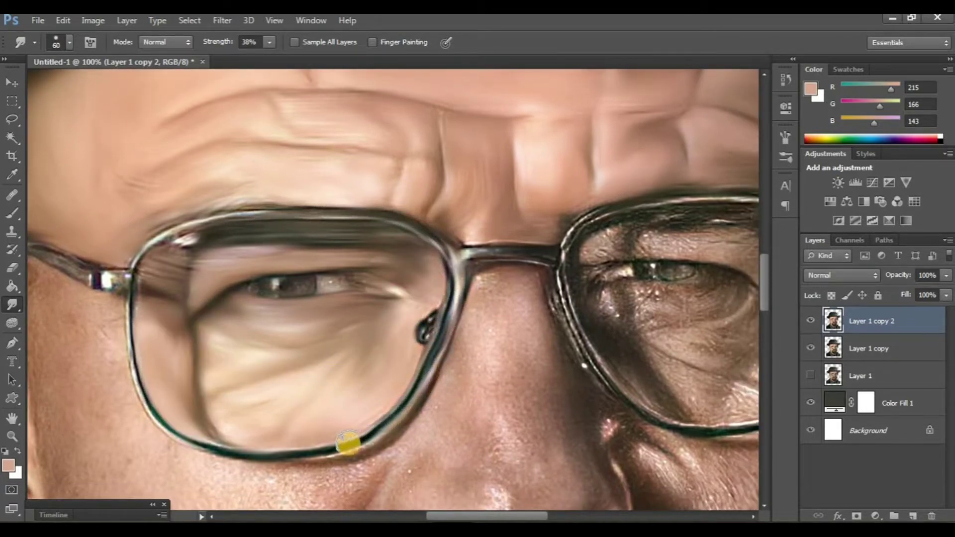
{"action": "mouse_move", "coordinate": [206, 225]}
{"action": "left_mouse_down"}
{"action": "mouse_move", "coordinate": [132, 273]}
{"action": "mouse_move", "coordinate": [131, 374]}
{"action": "left_mouse_up"}
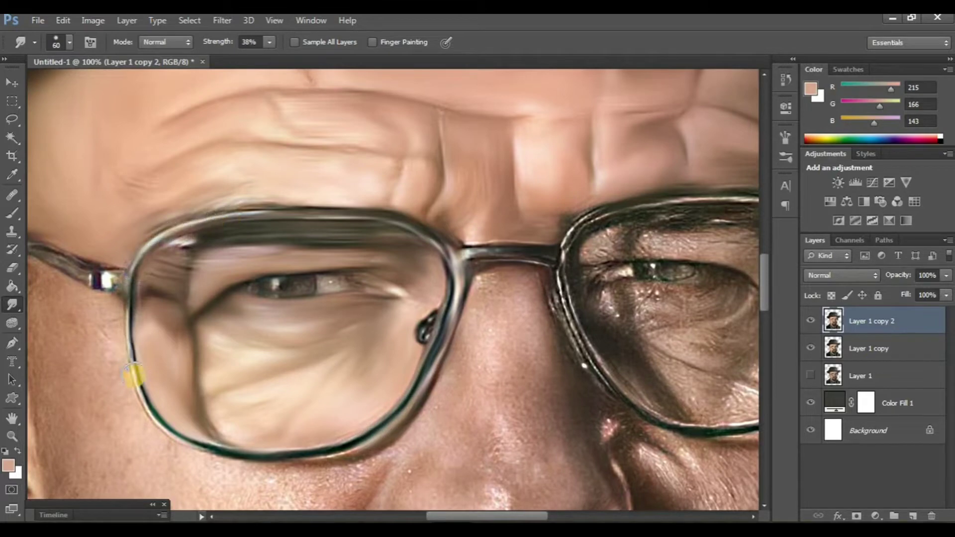
{"action": "left_click_drag", "start_coordinate": [174, 434], "coordinate": [256, 452]}
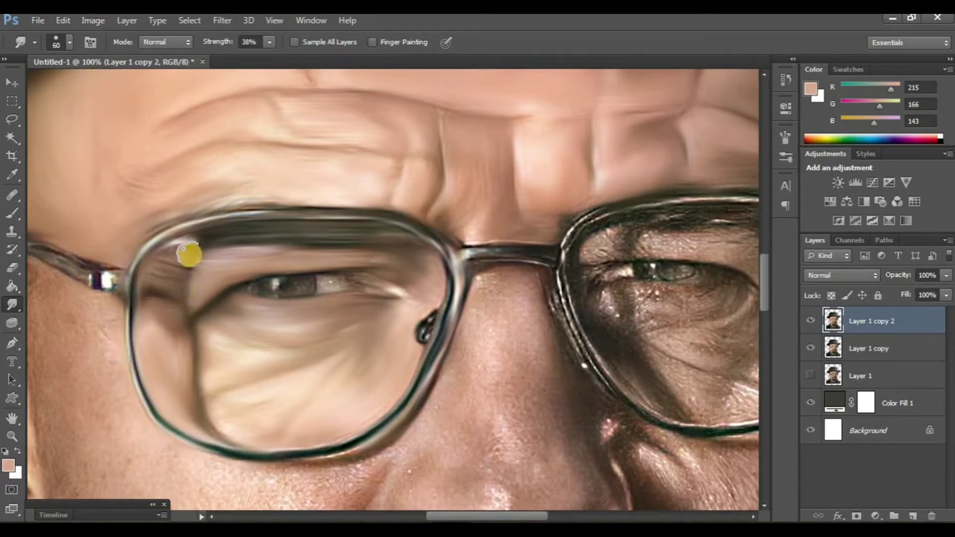
{"action": "scroll", "coordinate": [187, 258], "scroll_direction": "down", "scroll_amount": 2}
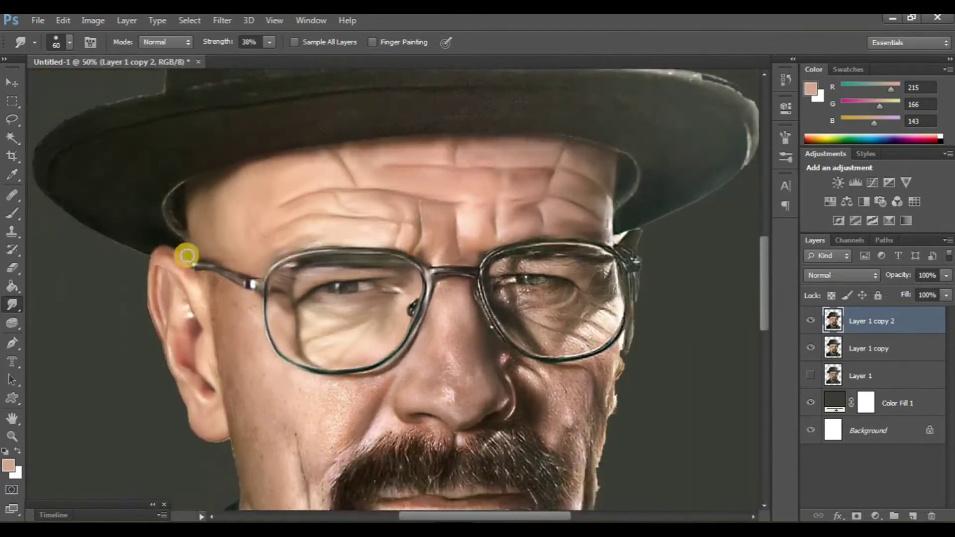
{"action": "scroll", "coordinate": [304, 273], "scroll_direction": "up", "scroll_amount": 1}
- Compare before and after, then smudge the skin above the right eye smooth
{"action": "left_click", "coordinate": [811, 321]}
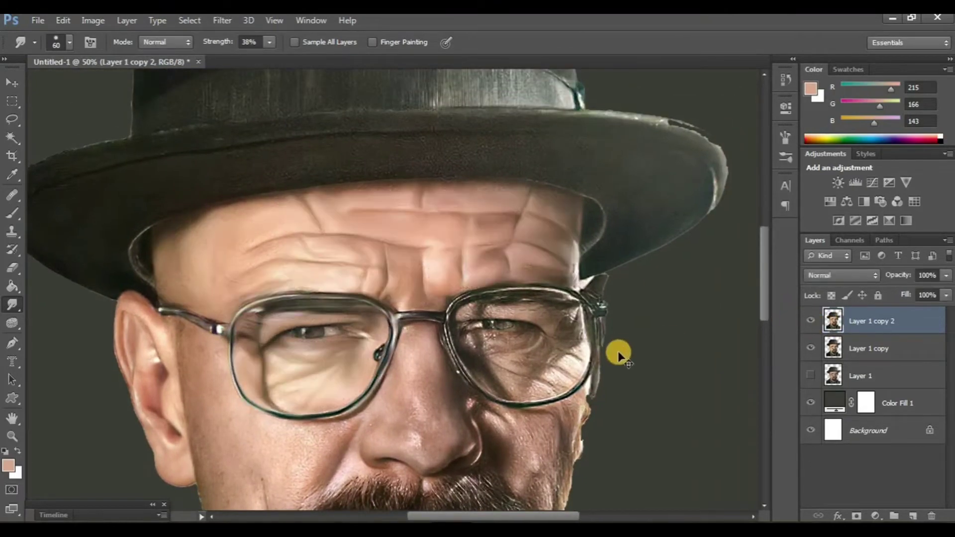
{"action": "scroll", "coordinate": [618, 352], "scroll_direction": "up", "scroll_amount": 1}
{"action": "scroll", "coordinate": [618, 353], "scroll_direction": "up", "scroll_amount": 1}
{"action": "scroll", "coordinate": [447, 338], "scroll_direction": "right", "scroll_amount": 3}
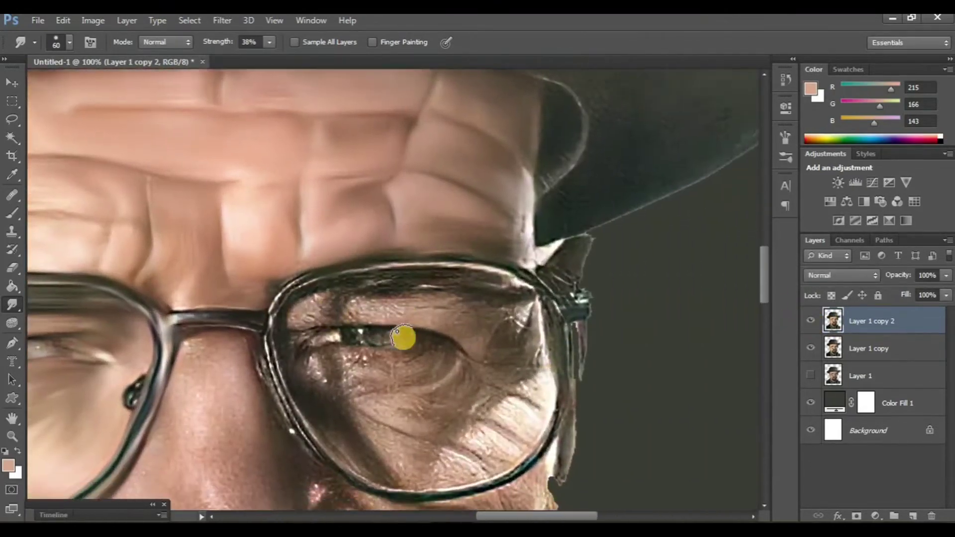
{"action": "left_click_drag", "start_coordinate": [468, 333], "coordinate": [404, 303]}
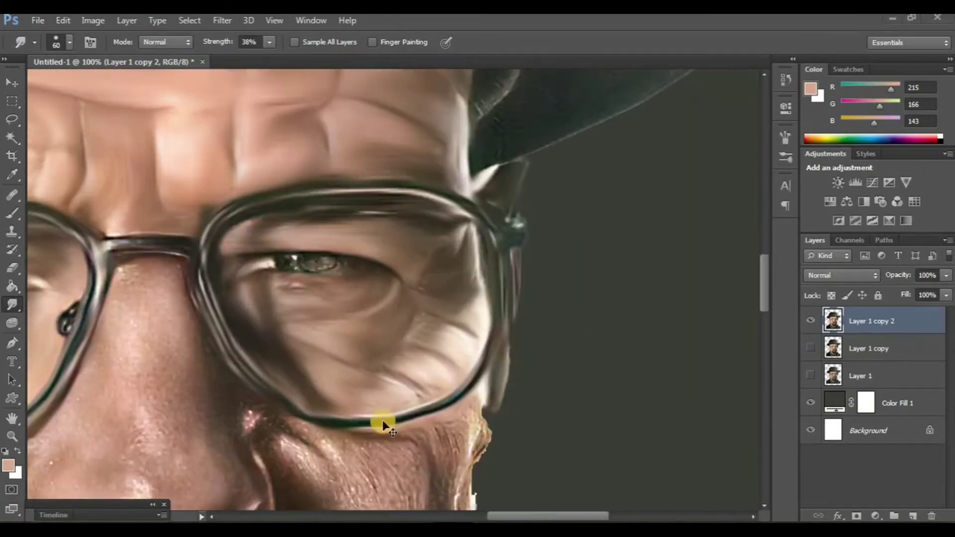
- Check the whole face against the original, then smudge the glasses bridge and nose ridge
{"action": "key", "text": "ctrl+minus"}
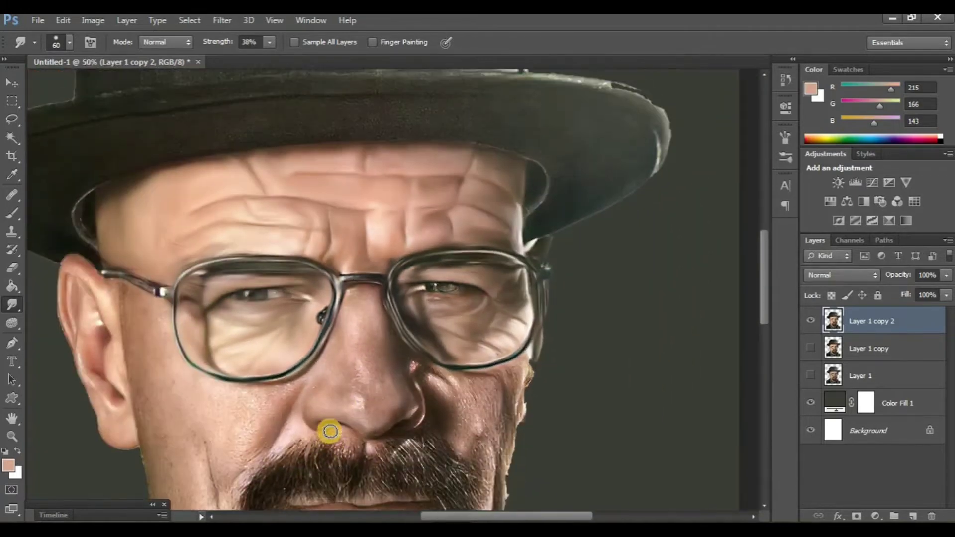
{"action": "left_click", "coordinate": [810, 321]}
{"action": "left_click", "coordinate": [811, 348]}
{"action": "left_click", "coordinate": [810, 323]}
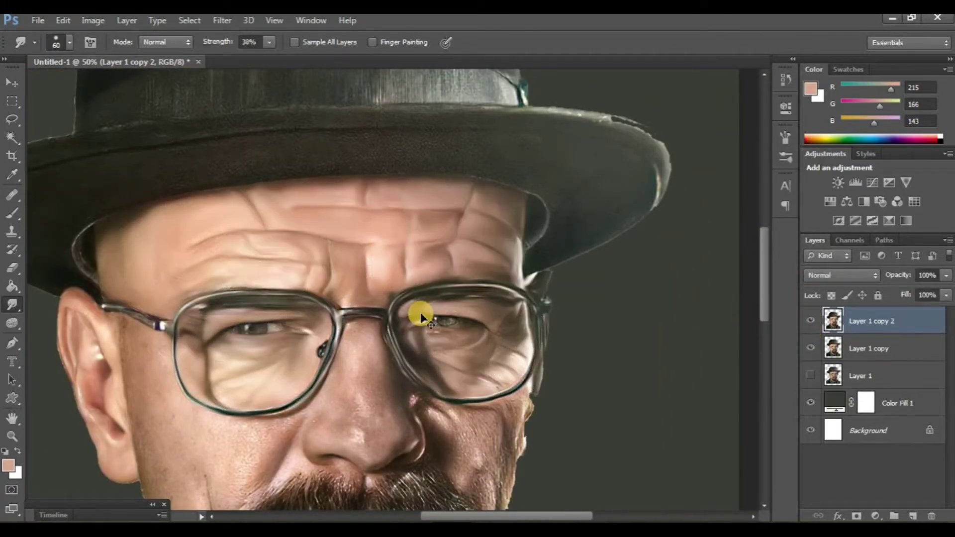
{"action": "key", "text": "ctrl+plus"}
{"action": "key", "text": "ctrl+plus"}
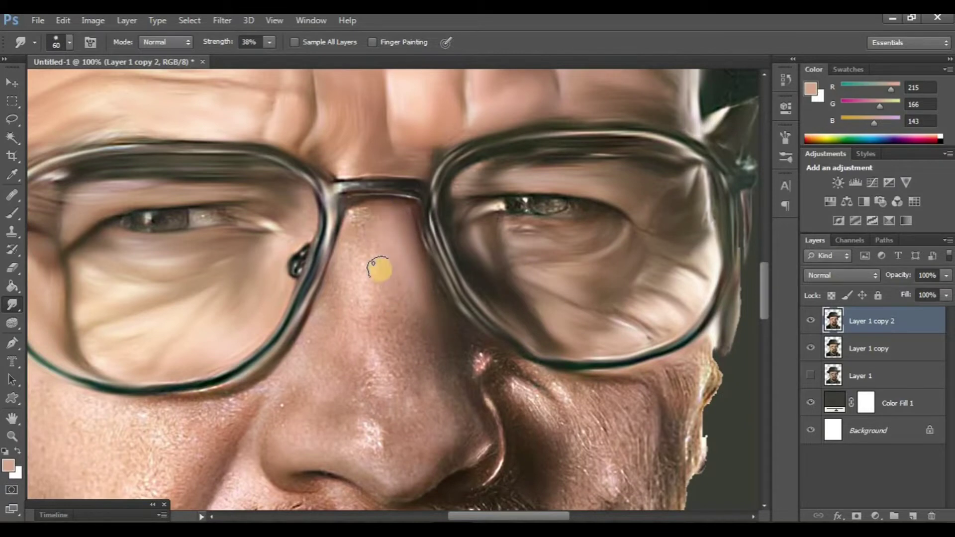
{"action": "mouse_move", "coordinate": [344, 209]}
{"action": "left_mouse_down"}
{"action": "mouse_move", "coordinate": [404, 187]}
{"action": "mouse_move", "coordinate": [341, 185]}
{"action": "left_mouse_up"}
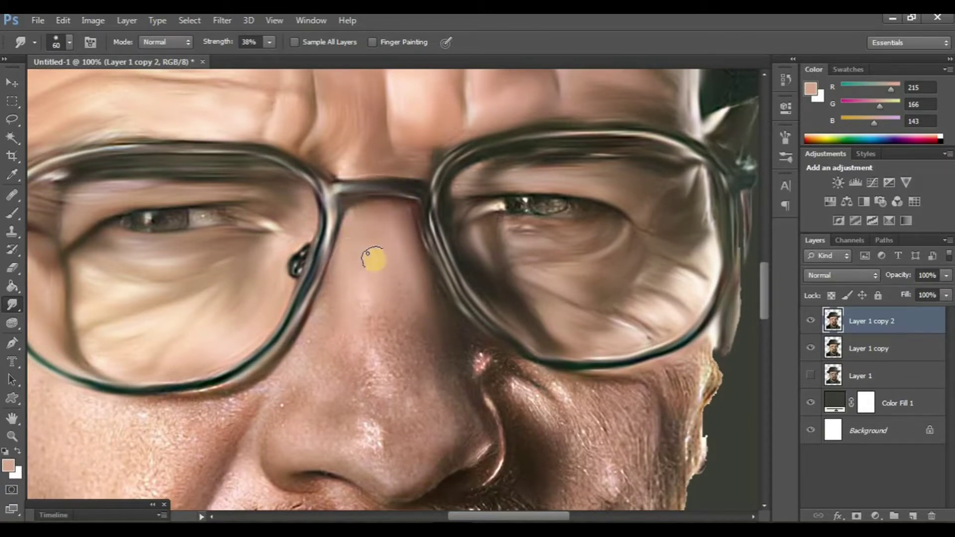
{"action": "left_click_drag", "start_coordinate": [368, 253], "coordinate": [404, 330]}
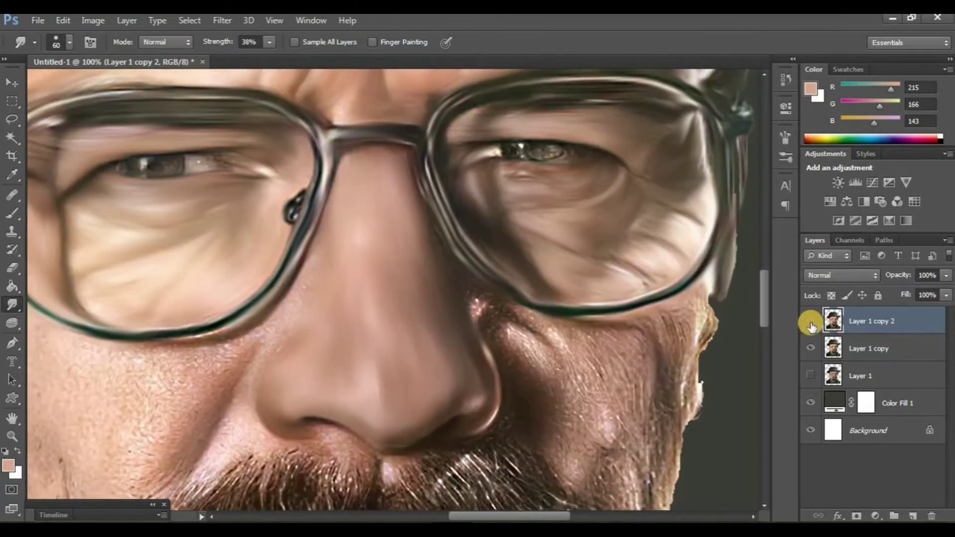
- Toggle Layer 1 copy 2 to compare, then move the view over to the cheek beside the ear
{"action": "left_click", "coordinate": [810, 326]}
{"action": "left_click", "coordinate": [811, 326]}
{"action": "scroll", "coordinate": [372, 387], "scroll_direction": "left", "scroll_amount": 3}
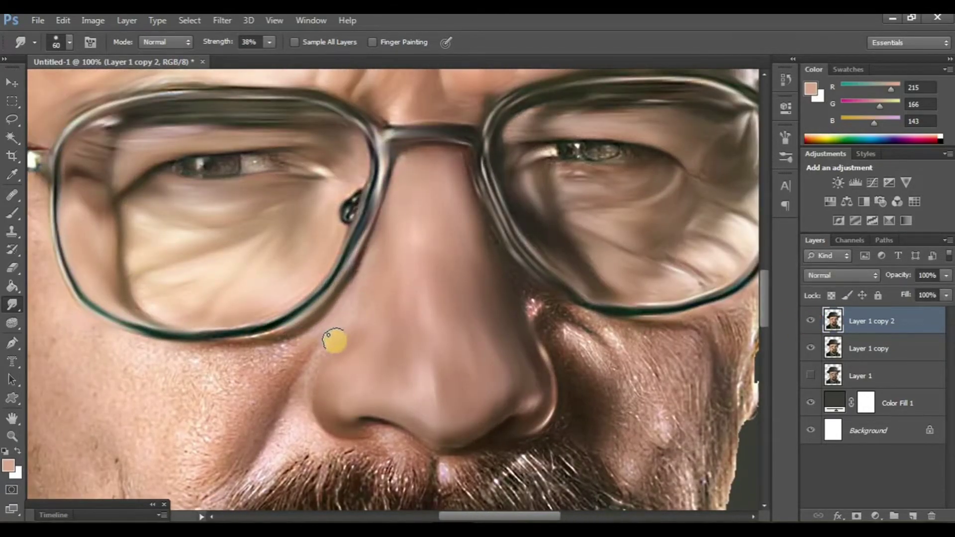
{"action": "scroll", "coordinate": [311, 423], "scroll_direction": "down", "scroll_amount": 3}
{"action": "scroll", "coordinate": [328, 381], "scroll_direction": "left", "scroll_amount": 3}
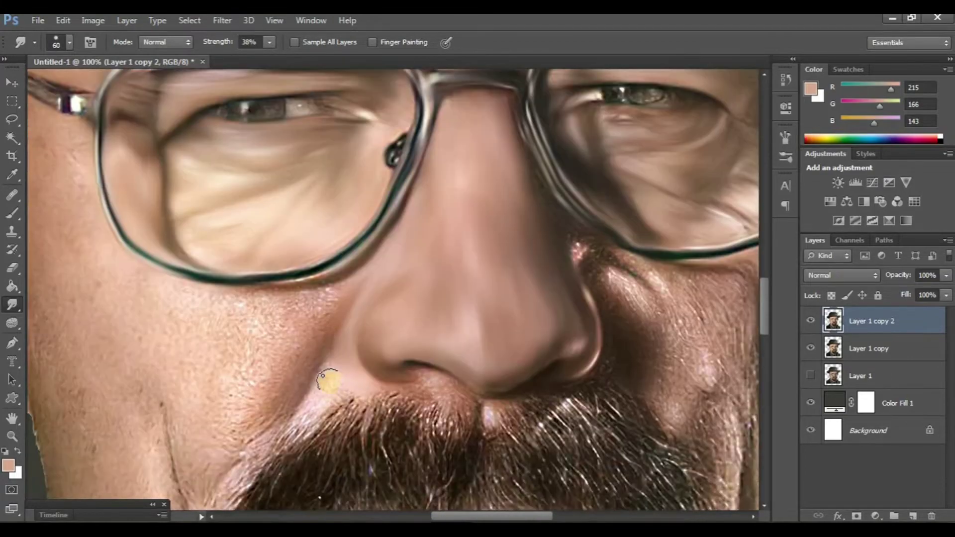
{"action": "scroll", "coordinate": [311, 379], "scroll_direction": "left", "scroll_amount": 5}
{"action": "scroll", "coordinate": [360, 362], "scroll_direction": "up", "scroll_amount": 3}
{"action": "scroll", "coordinate": [360, 362], "scroll_direction": "left", "scroll_amount": 2}
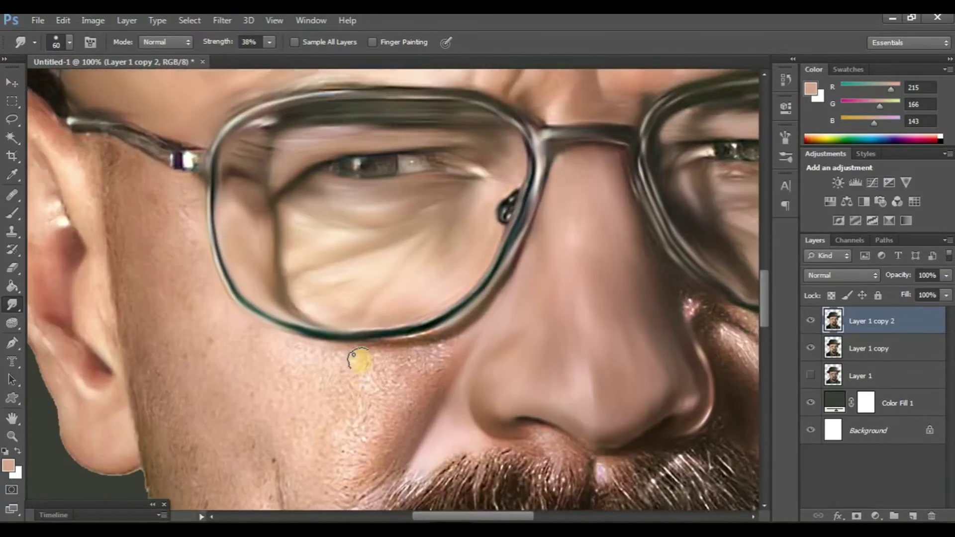
{"action": "scroll", "coordinate": [475, 331], "scroll_direction": "down", "scroll_amount": 3}
- Enlarge the Smudge brush and smooth the cheek and jaw skin beside the ear
{"action": "key", "text": "bracketright"}
{"action": "scroll", "coordinate": [452, 326], "scroll_direction": "down", "scroll_amount": 2}
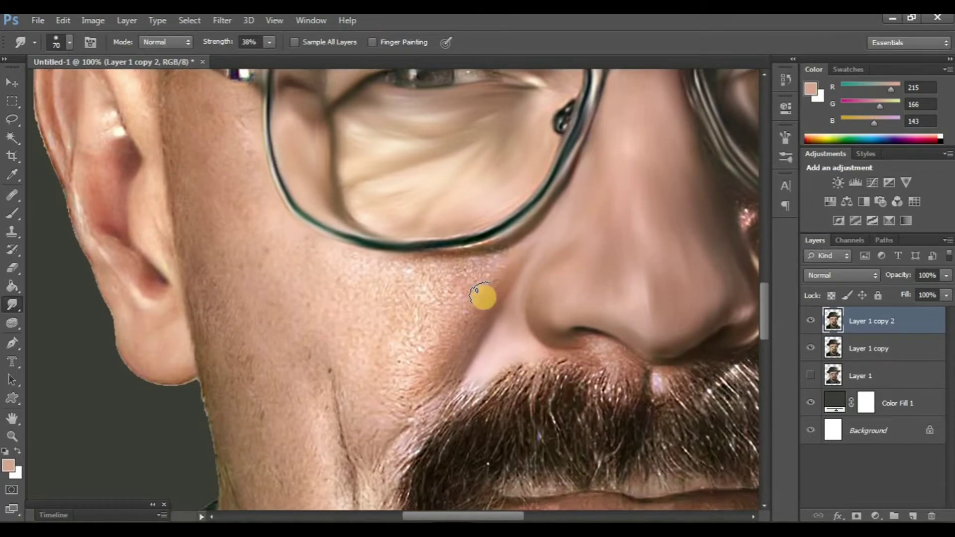
{"action": "scroll", "coordinate": [485, 254], "scroll_direction": "left", "scroll_amount": 2}
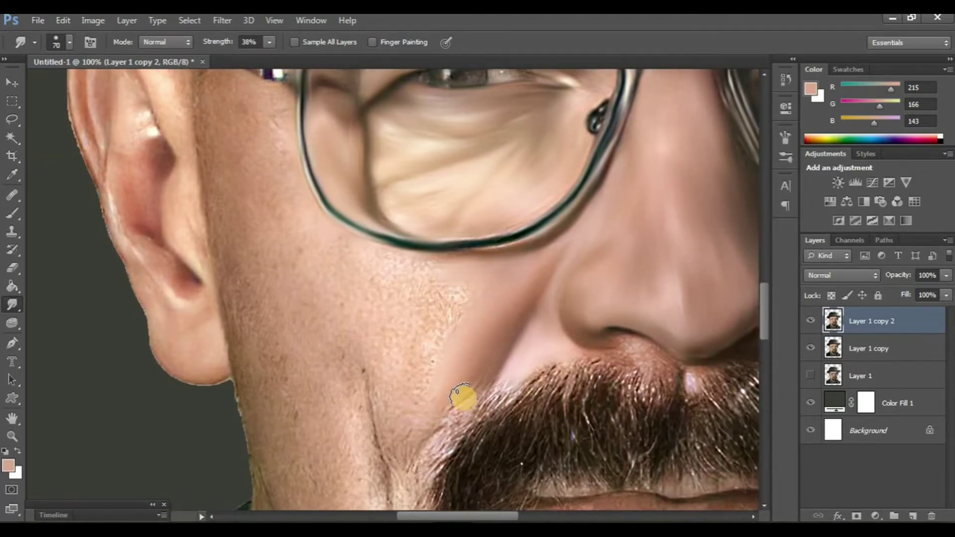
{"action": "scroll", "coordinate": [437, 393], "scroll_direction": "left", "scroll_amount": 2}
{"action": "scroll", "coordinate": [448, 358], "scroll_direction": "up", "scroll_amount": 3}
{"action": "scroll", "coordinate": [431, 288], "scroll_direction": "down", "scroll_amount": 2}
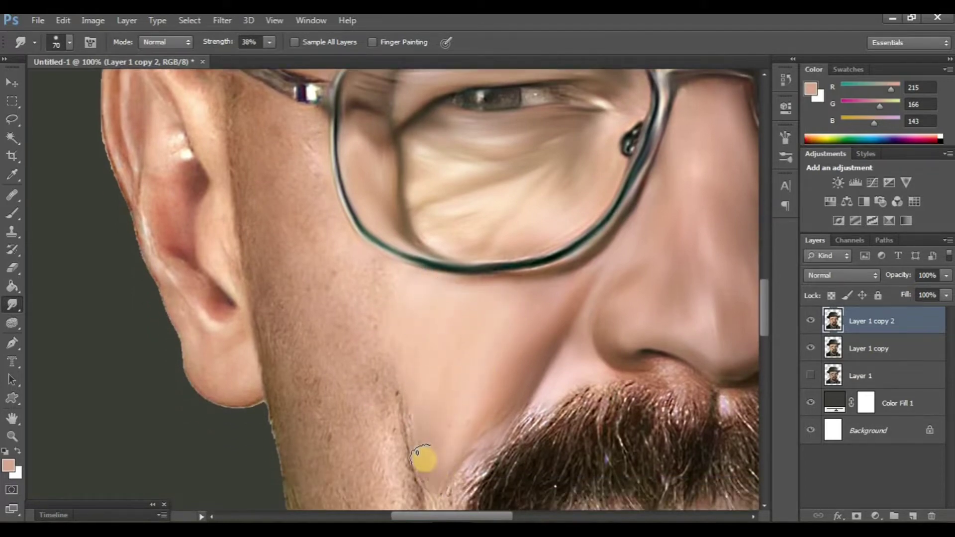
{"action": "scroll", "coordinate": [431, 388], "scroll_direction": "left", "scroll_amount": 2}
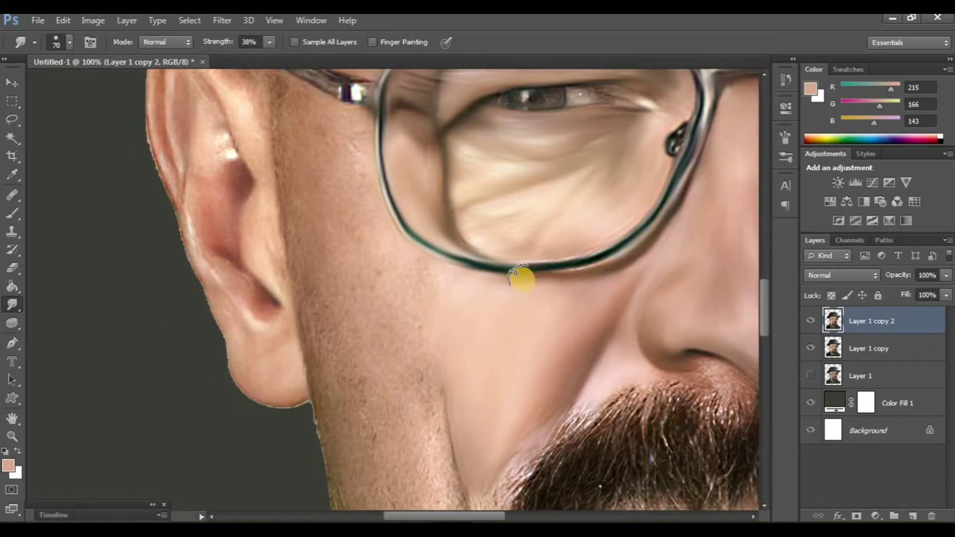
{"action": "scroll", "coordinate": [498, 311], "scroll_direction": "left", "scroll_amount": 2}
{"action": "scroll", "coordinate": [458, 309], "scroll_direction": "up", "scroll_amount": 2}
{"action": "scroll", "coordinate": [396, 273], "scroll_direction": "up", "scroll_amount": 2}
{"action": "scroll", "coordinate": [393, 221], "scroll_direction": "up", "scroll_amount": 1}
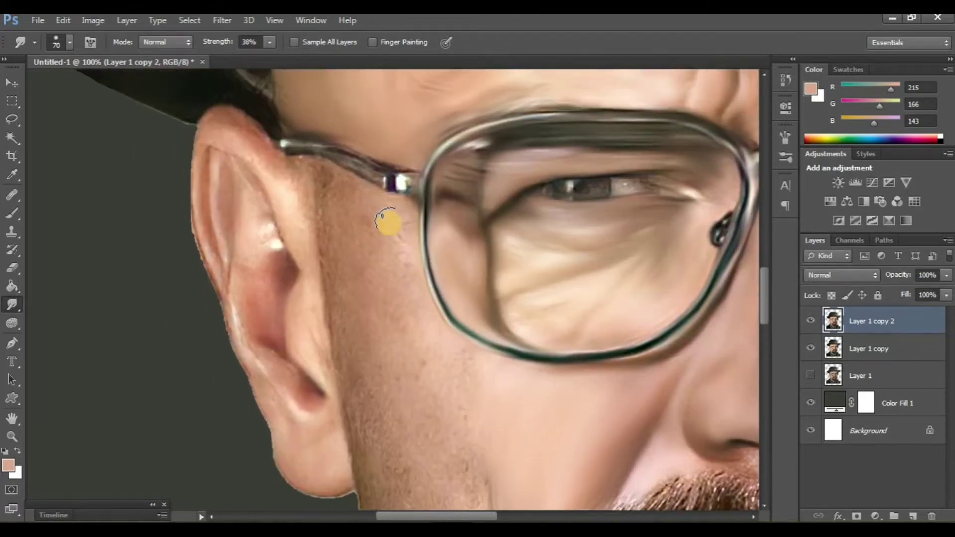
{"action": "scroll", "coordinate": [397, 214], "scroll_direction": "up", "scroll_amount": 1}
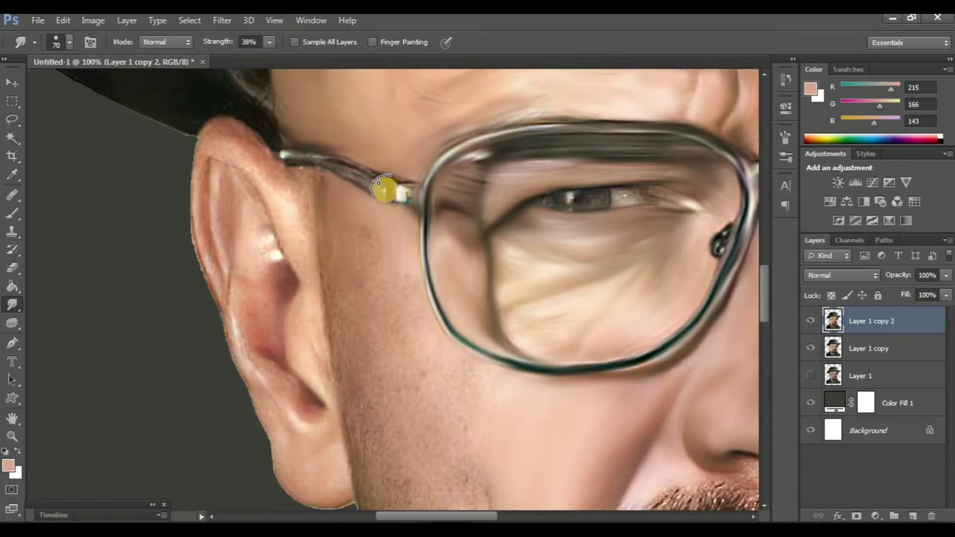
{"action": "scroll", "coordinate": [305, 166], "scroll_direction": "down", "scroll_amount": 2}
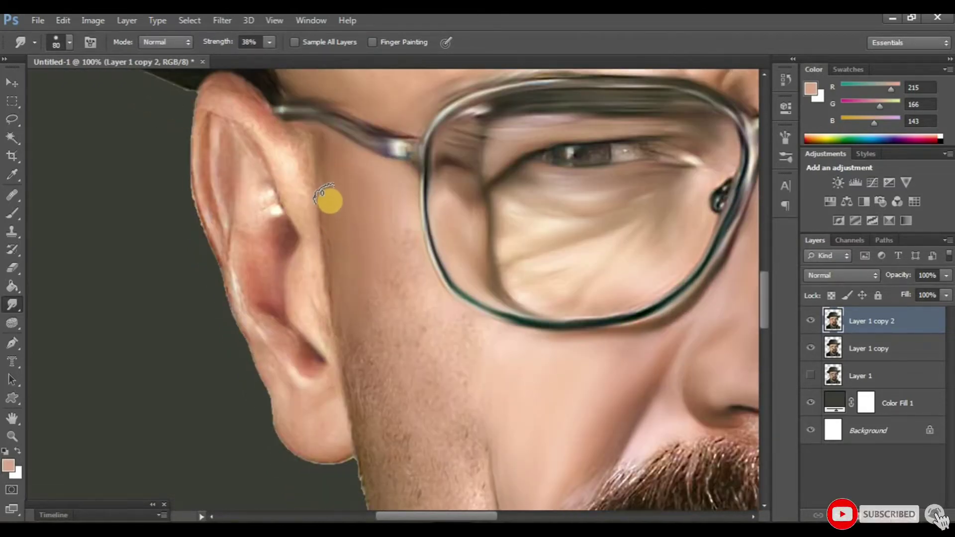
- Raise the brush to 80 px and smooth the temple and glasses-hinge area
{"action": "key", "text": "bracketright"}
{"action": "scroll", "coordinate": [367, 248], "scroll_direction": "right", "scroll_amount": 1}
{"action": "scroll", "coordinate": [343, 293], "scroll_direction": "right", "scroll_amount": 2}
{"action": "scroll", "coordinate": [363, 282], "scroll_direction": "down", "scroll_amount": 5}
{"action": "scroll", "coordinate": [346, 342], "scroll_direction": "down", "scroll_amount": 2}
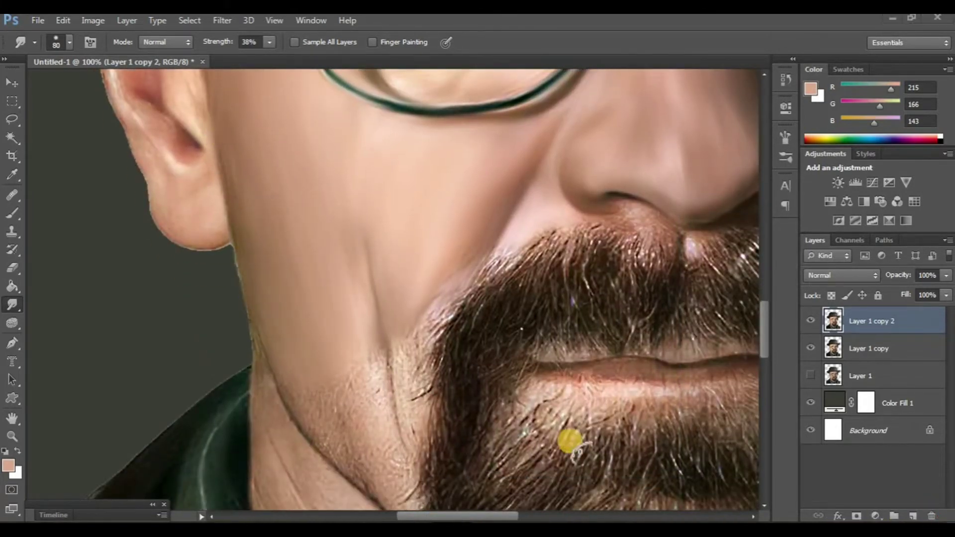
{"action": "scroll", "coordinate": [242, 357], "scroll_direction": "right", "scroll_amount": 3}
{"action": "scroll", "coordinate": [241, 357], "scroll_direction": "down", "scroll_amount": 2}
{"action": "scroll", "coordinate": [241, 352], "scroll_direction": "right", "scroll_amount": 2}
- Compare layers, smudge away the pink highlight by the nose crease, and zoom out to the whole head
{"action": "scroll", "coordinate": [241, 407], "scroll_direction": "down", "scroll_amount": 2}
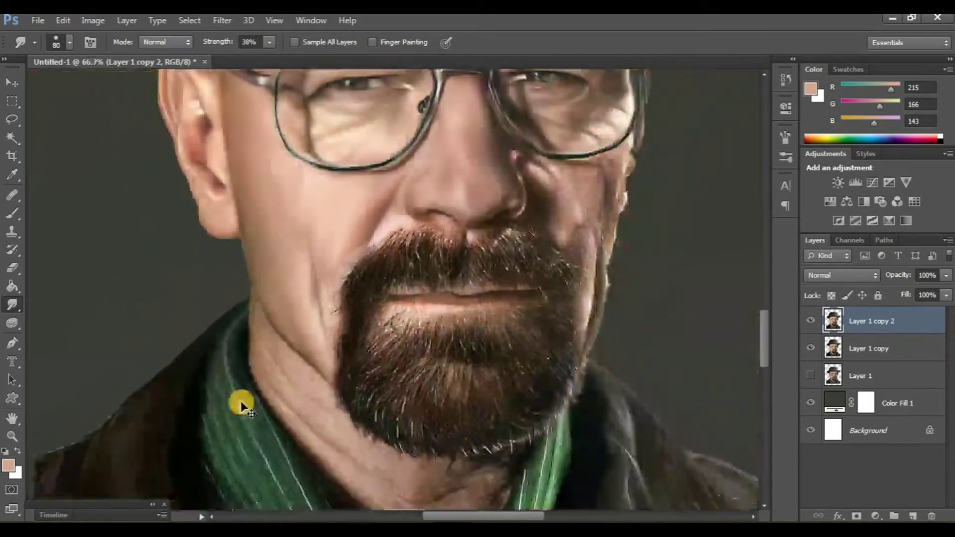
{"action": "scroll", "coordinate": [241, 403], "scroll_direction": "down", "scroll_amount": 1}
{"action": "scroll", "coordinate": [405, 342], "scroll_direction": "up", "scroll_amount": 2}
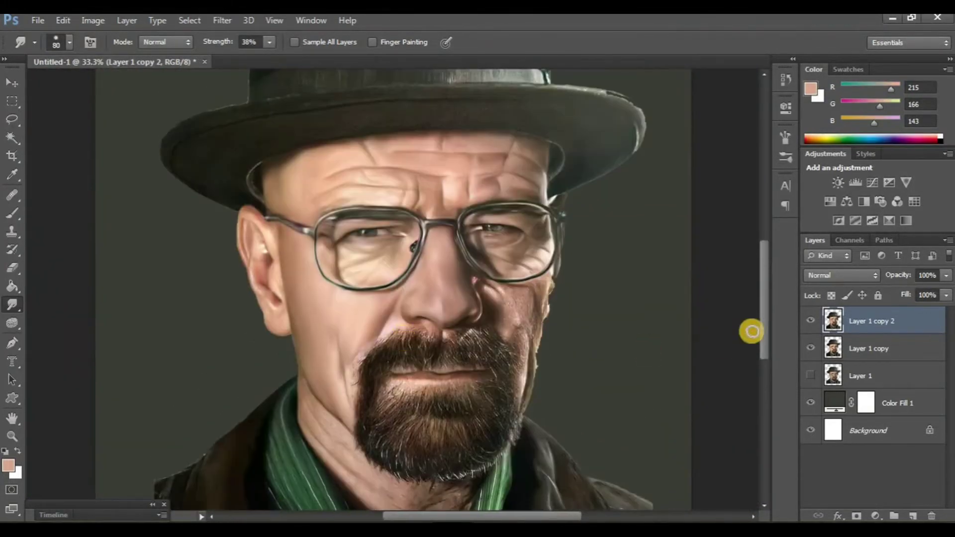
{"action": "left_click", "coordinate": [810, 321]}
{"action": "scroll", "coordinate": [447, 325], "scroll_direction": "right", "scroll_amount": 3}
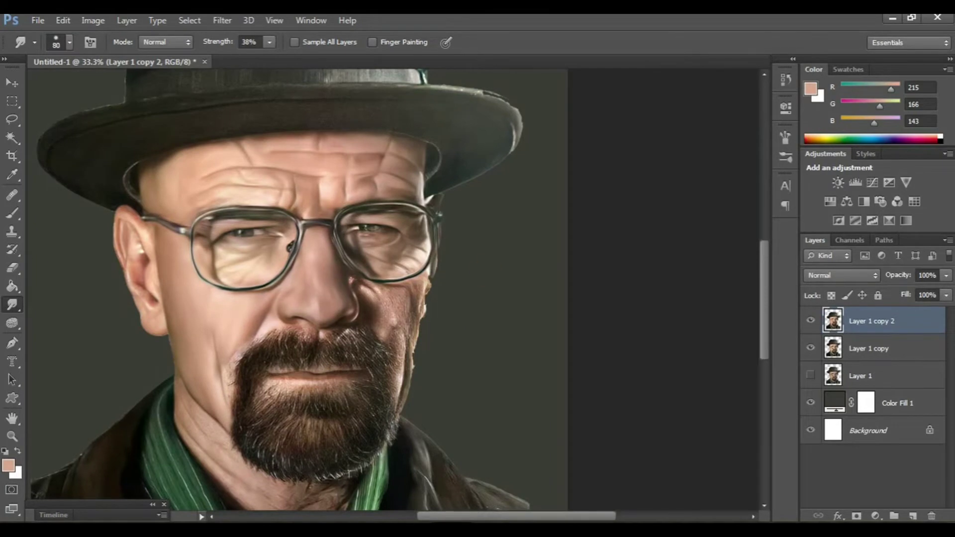
{"action": "scroll", "coordinate": [398, 283], "scroll_direction": "up", "scroll_amount": 2}
{"action": "scroll", "coordinate": [516, 149], "scroll_direction": "up", "scroll_amount": 1}
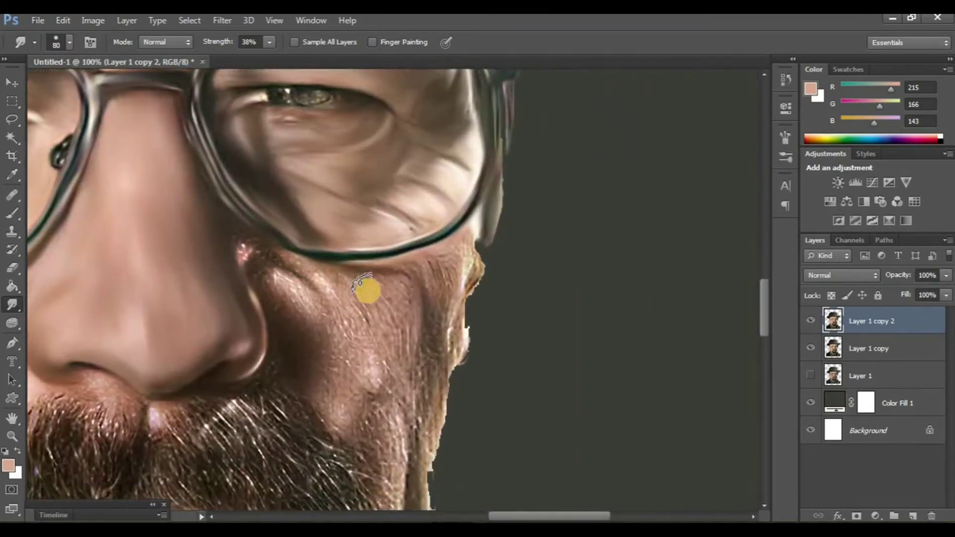
{"action": "scroll", "coordinate": [367, 288], "scroll_direction": "down", "scroll_amount": 1}
{"action": "mouse_move", "coordinate": [357, 251]}
{"action": "left_mouse_down"}
{"action": "mouse_move", "coordinate": [280, 198]}
{"action": "mouse_move", "coordinate": [362, 324]}
{"action": "left_mouse_up"}
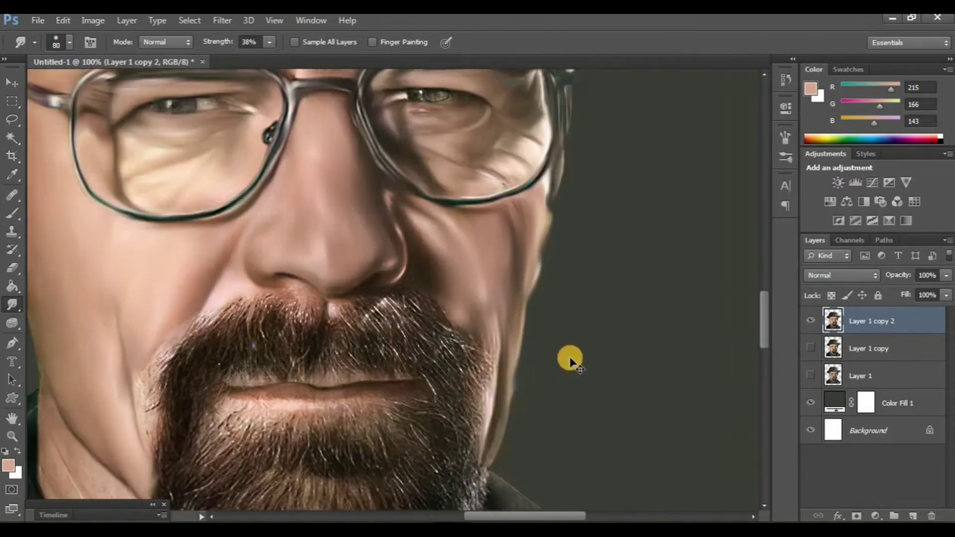
{"action": "key", "text": "ctrl+minus"}
{"action": "key", "text": "ctrl+minus"}
{"action": "key", "text": "ctrl+minus"}
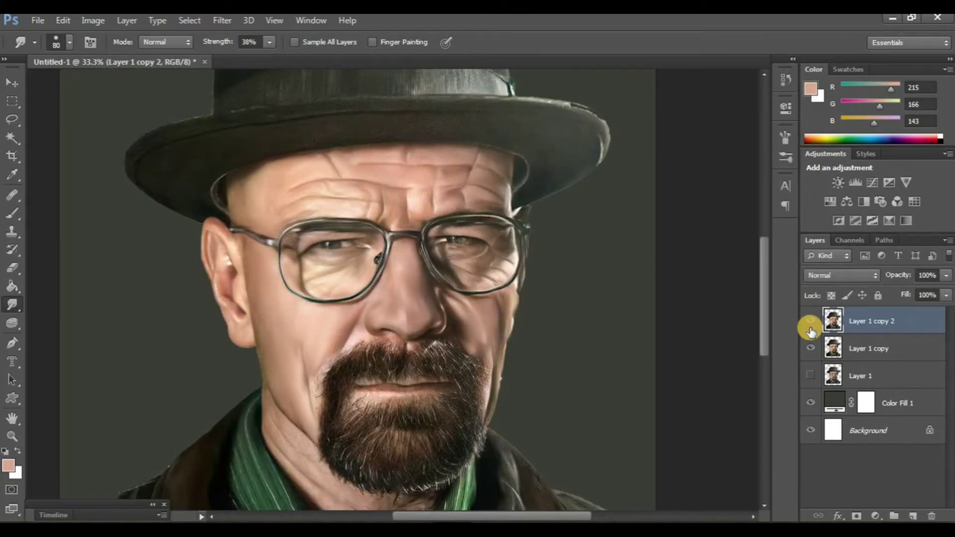
- Duplicate the portrait layer, hide the earlier smudged layer and zoom in on the beard
{"action": "key", "text": "ctrl+j"}
{"action": "left_click", "coordinate": [810, 348]}
{"action": "key", "text": "ctrl+plus"}
{"action": "key", "text": "ctrl+plus"}
{"action": "key", "text": "ctrl+plus"}
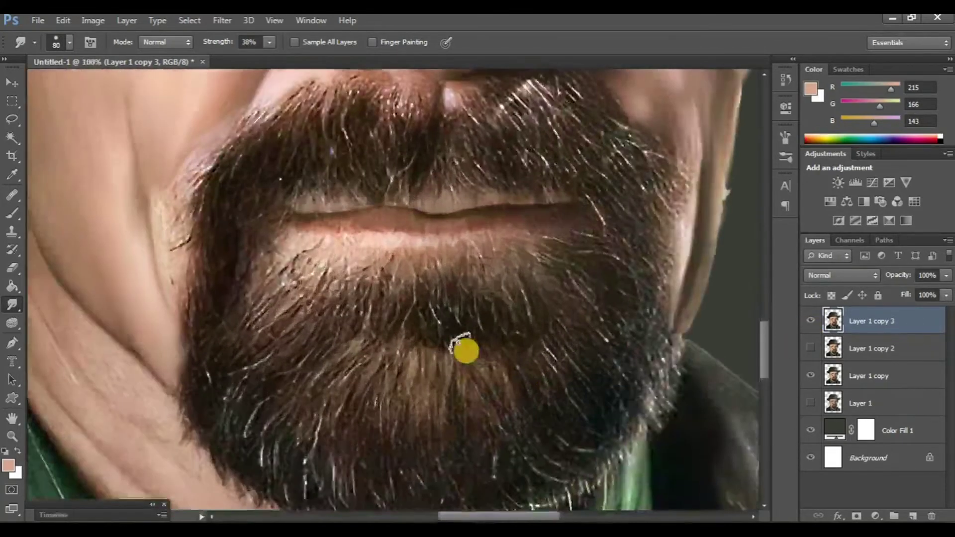
{"action": "scroll", "coordinate": [465, 351], "scroll_direction": "up", "scroll_amount": 3}
{"action": "scroll", "coordinate": [397, 316], "scroll_direction": "up", "scroll_amount": 3}
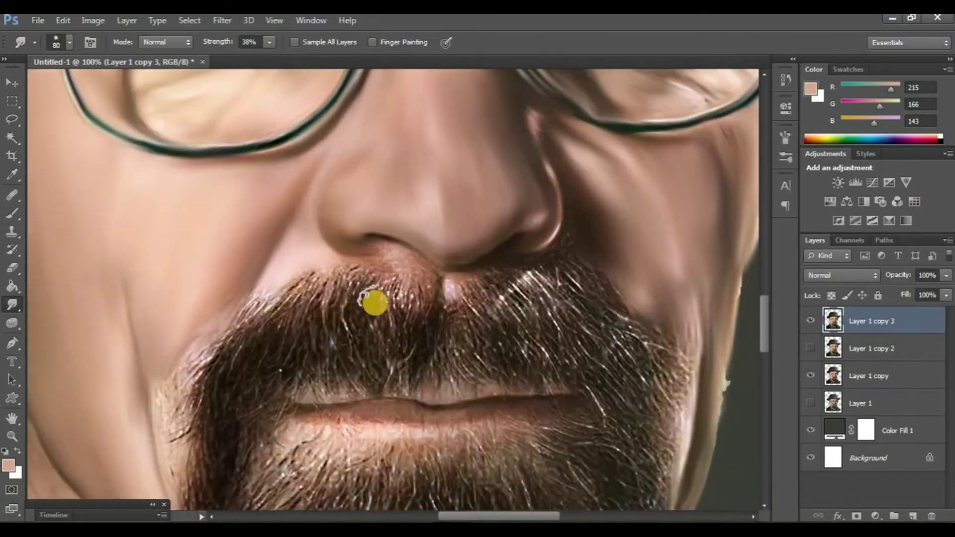
{"action": "scroll", "coordinate": [368, 301], "scroll_direction": "down", "scroll_amount": 1}
{"action": "mouse_move", "coordinate": [366, 283]}
{"action": "left_mouse_down"}
{"action": "mouse_move", "coordinate": [378, 330]}
{"action": "mouse_move", "coordinate": [345, 260]}
{"action": "mouse_move", "coordinate": [358, 345]}
{"action": "mouse_move", "coordinate": [320, 256]}
{"action": "mouse_move", "coordinate": [324, 335]}
{"action": "mouse_move", "coordinate": [292, 274]}
{"action": "mouse_move", "coordinate": [271, 348]}
{"action": "mouse_move", "coordinate": [256, 352]}
{"action": "mouse_move", "coordinate": [241, 324]}
{"action": "mouse_move", "coordinate": [202, 395]}
{"action": "left_mouse_up"}
- Resize the smudge brush and compare the new layer against the one below
{"action": "key", "text": "bracketleft"}
{"action": "key", "text": "bracketleft"}
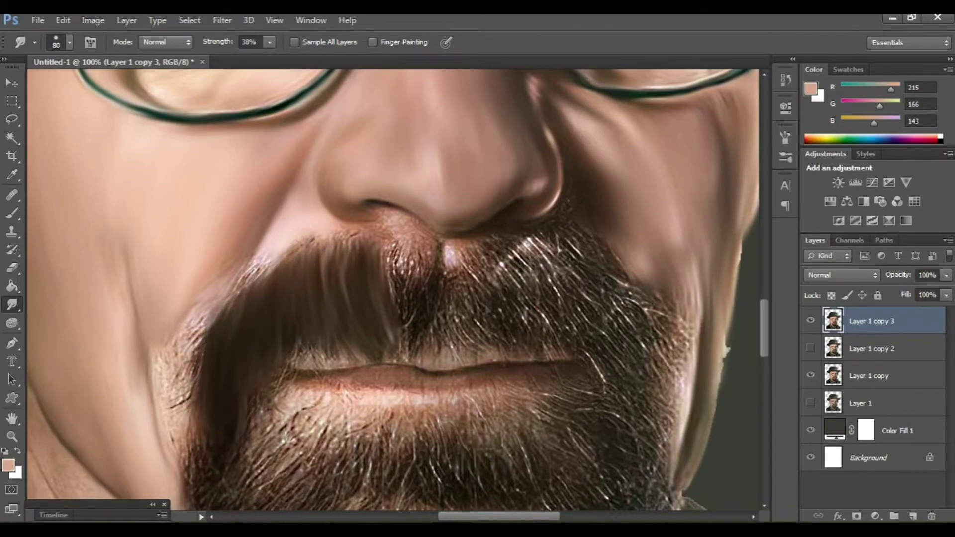
{"action": "scroll", "coordinate": [458, 358], "scroll_direction": "right", "scroll_amount": 3}
{"action": "scroll", "coordinate": [458, 358], "scroll_direction": "down", "scroll_amount": 1}
{"action": "scroll", "coordinate": [460, 363], "scroll_direction": "down", "scroll_amount": 1}
{"action": "scroll", "coordinate": [460, 363], "scroll_direction": "down", "scroll_amount": 1}
{"action": "scroll", "coordinate": [395, 344], "scroll_direction": "up", "scroll_amount": 2}
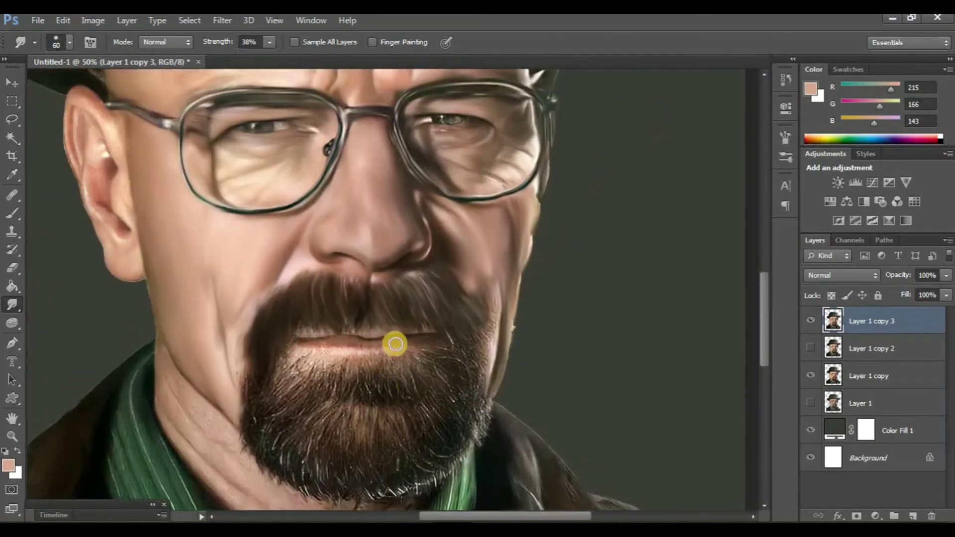
{"action": "left_click", "coordinate": [811, 320]}
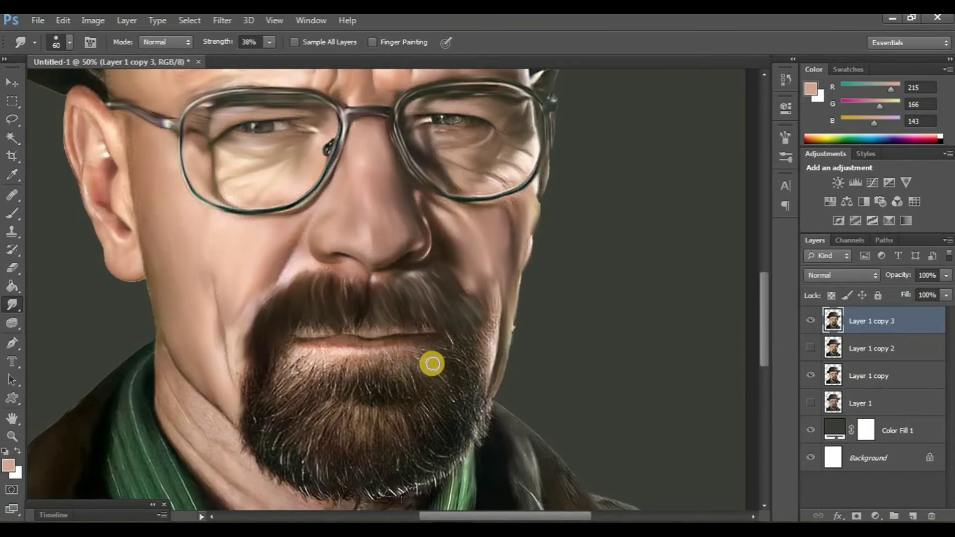
{"action": "scroll", "coordinate": [433, 363], "scroll_direction": "up", "scroll_amount": 1}
{"action": "scroll", "coordinate": [432, 363], "scroll_direction": "up", "scroll_amount": 1}
{"action": "scroll", "coordinate": [328, 324], "scroll_direction": "down", "scroll_amount": 4}
{"action": "scroll", "coordinate": [324, 325], "scroll_direction": "down", "scroll_amount": 2}
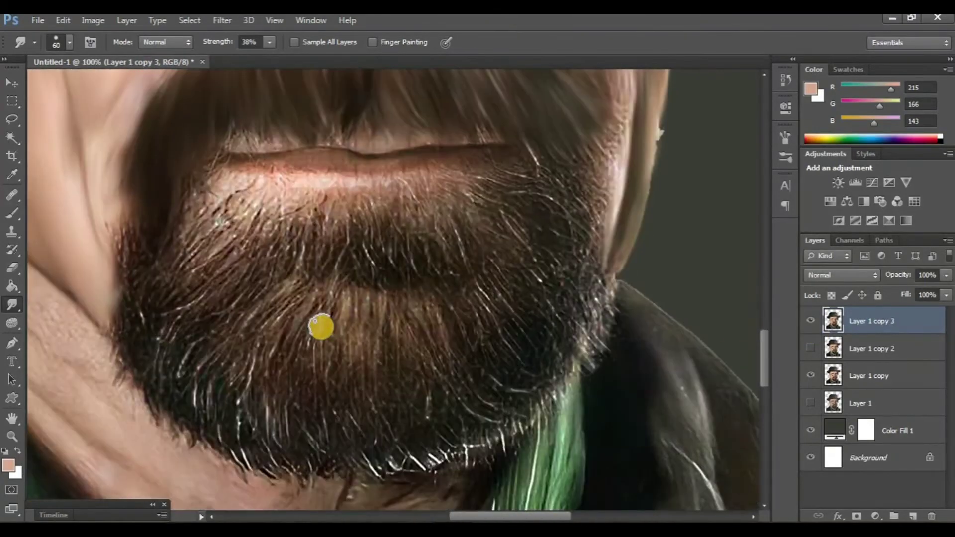
{"action": "scroll", "coordinate": [321, 326], "scroll_direction": "down", "scroll_amount": 1}
{"action": "key", "text": "bracketright"}
- Smudge the chin beard hair into long, soft, smooth strokes
{"action": "mouse_move", "coordinate": [462, 299]}
{"action": "left_mouse_down"}
{"action": "mouse_move", "coordinate": [517, 368]}
{"action": "mouse_move", "coordinate": [493, 386]}
{"action": "mouse_move", "coordinate": [441, 322]}
{"action": "mouse_move", "coordinate": [437, 358]}
{"action": "left_mouse_up"}
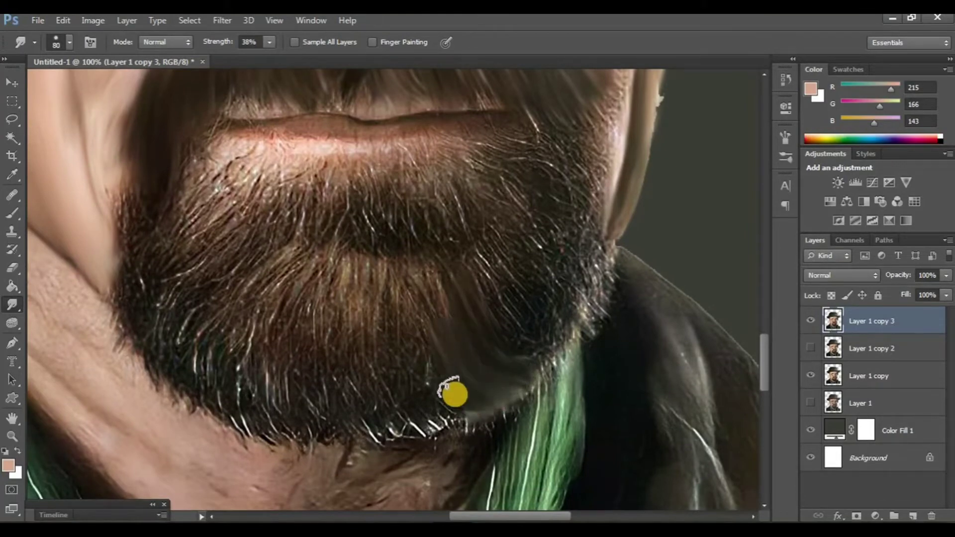
{"action": "scroll", "coordinate": [420, 319], "scroll_direction": "left", "scroll_amount": 1}
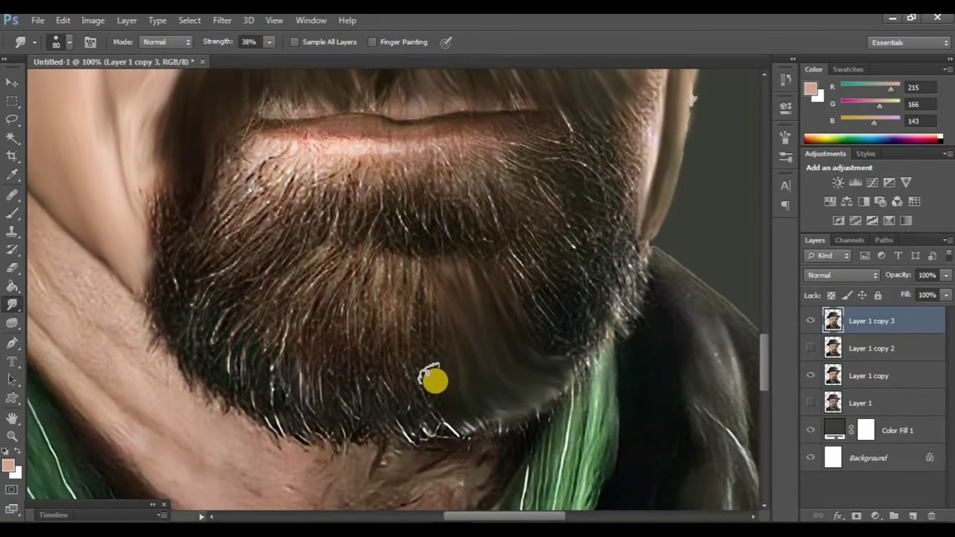
{"action": "left_click_drag", "start_coordinate": [435, 381], "coordinate": [469, 350]}
{"action": "mouse_move", "coordinate": [382, 380]}
{"action": "left_mouse_down"}
{"action": "mouse_move", "coordinate": [185, 271]}
{"action": "mouse_move", "coordinate": [224, 160]}
{"action": "mouse_move", "coordinate": [166, 230]}
{"action": "mouse_move", "coordinate": [171, 239]}
{"action": "left_mouse_up"}
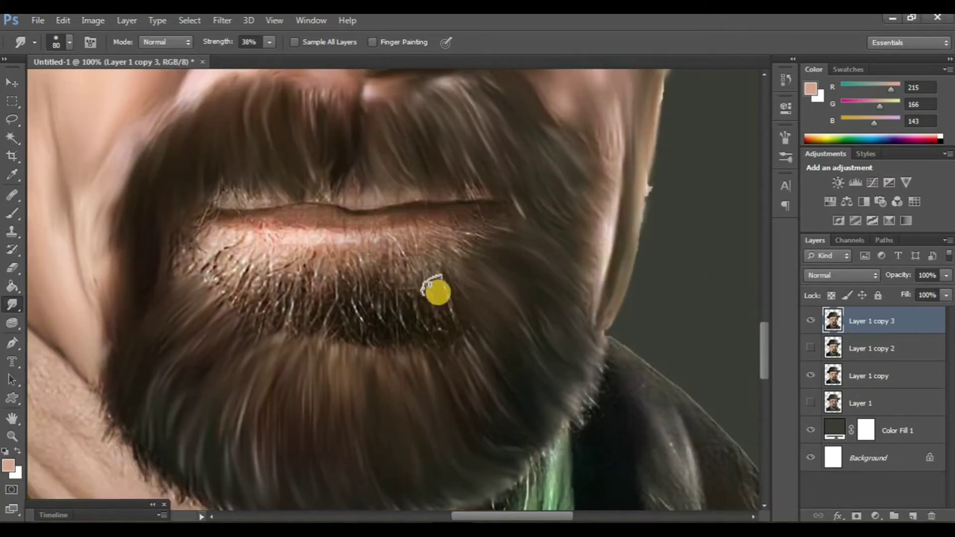
{"action": "mouse_move", "coordinate": [437, 288]}
{"action": "left_mouse_down"}
{"action": "mouse_move", "coordinate": [426, 277]}
{"action": "mouse_move", "coordinate": [424, 345]}
{"action": "mouse_move", "coordinate": [391, 352]}
{"action": "mouse_move", "coordinate": [337, 290]}
{"action": "mouse_move", "coordinate": [317, 286]}
{"action": "mouse_move", "coordinate": [300, 284]}
{"action": "mouse_move", "coordinate": [264, 324]}
{"action": "left_mouse_up"}
- Zoom out and toggle the layer to compare the beard before and after smudging
{"action": "key", "text": "ctrl+minus"}
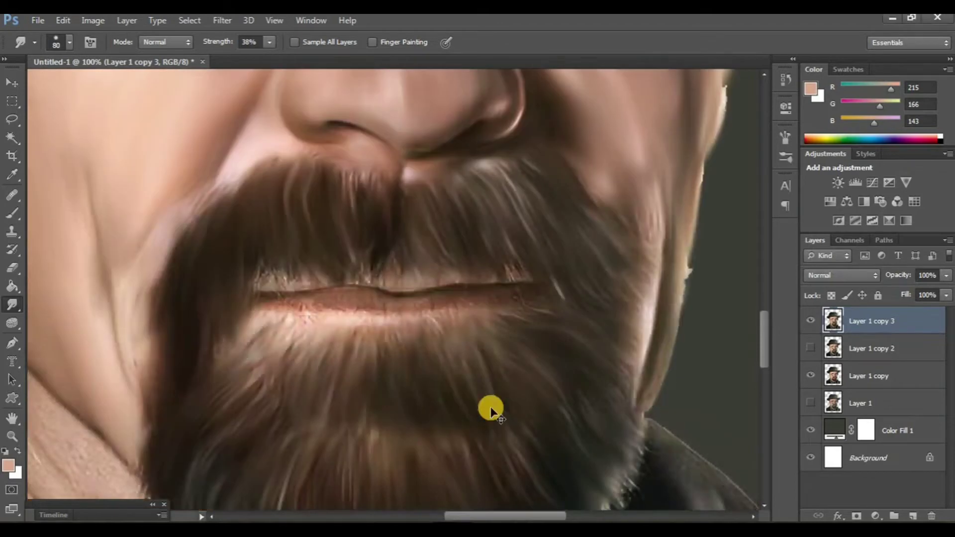
{"action": "key", "text": "ctrl+minus"}
{"action": "key", "text": "ctrl+minus"}
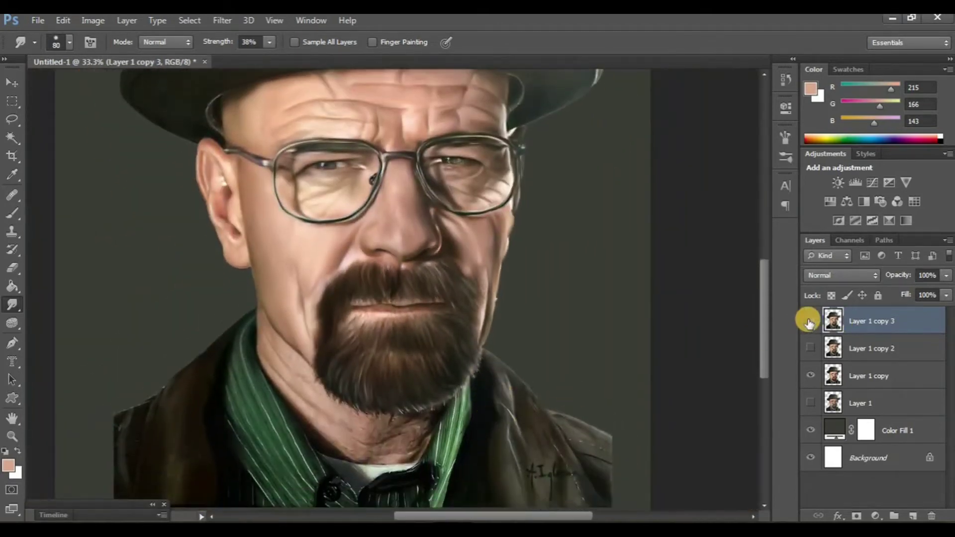
{"action": "left_click", "coordinate": [809, 322]}
{"action": "key", "text": "ctrl+plus"}
{"action": "key", "text": "ctrl+plus"}
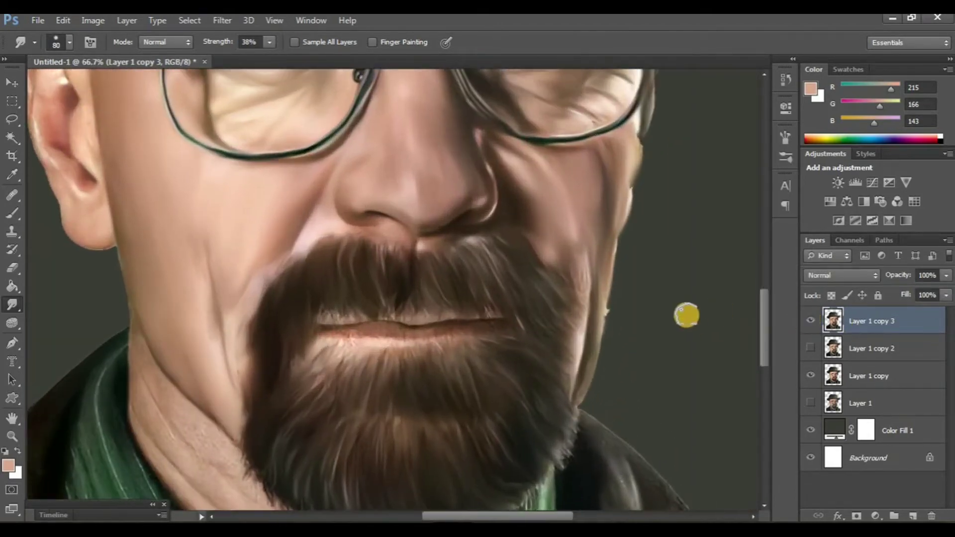
{"action": "scroll", "coordinate": [686, 315], "scroll_direction": "down", "scroll_amount": 1}
{"action": "left_click", "coordinate": [809, 322]}
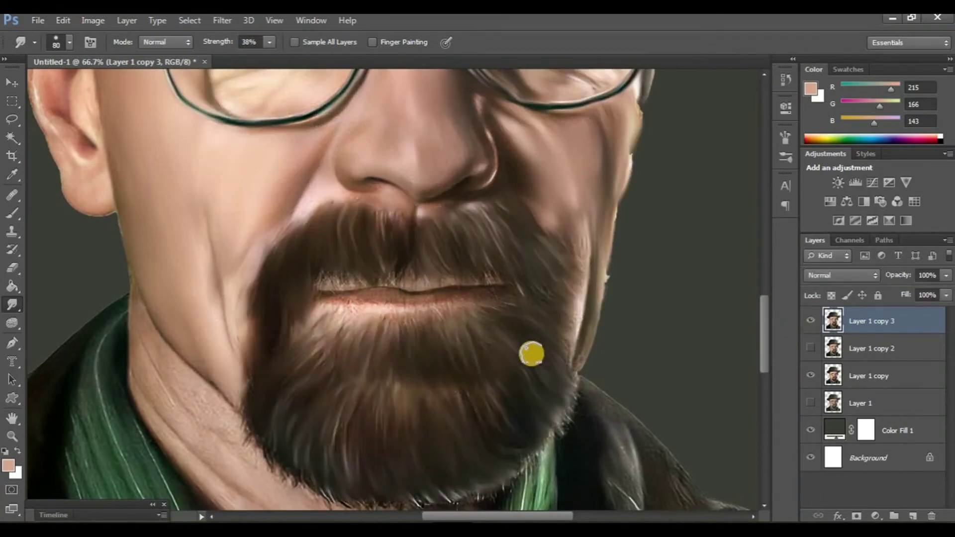
{"action": "key", "text": "ctrl+plus"}
{"action": "key", "text": "ctrl+plus"}
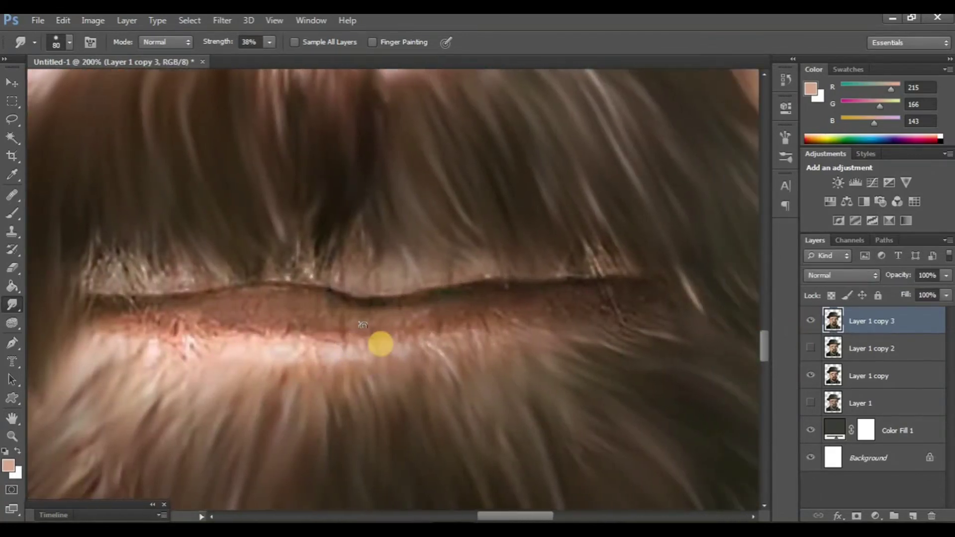
{"action": "scroll", "coordinate": [337, 303], "scroll_direction": "down", "scroll_amount": 1}
- With a smaller brush, smooth the lips and blend the moustache above the upper lip
{"action": "key", "text": "bracketleft"}
{"action": "key", "text": "bracketleft"}
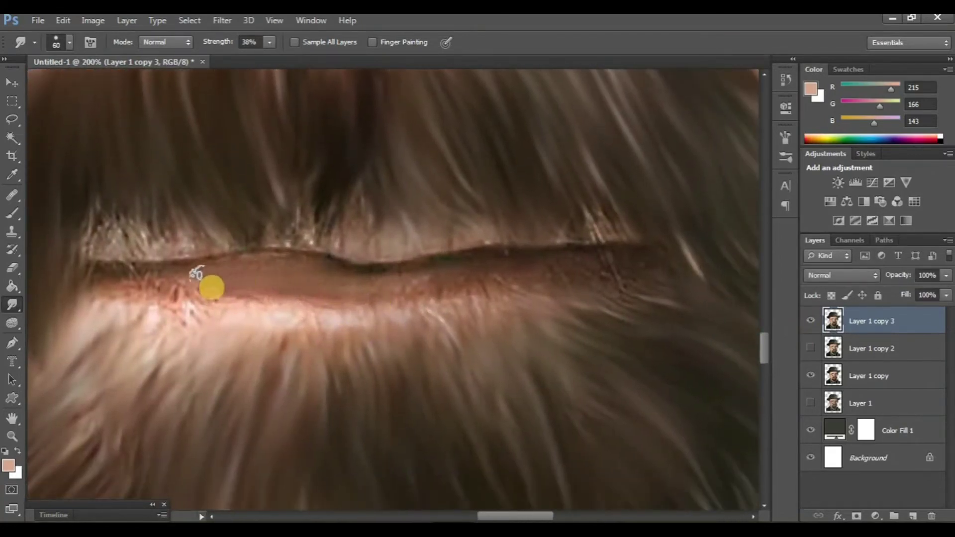
{"action": "left_click_drag", "start_coordinate": [196, 273], "coordinate": [624, 251]}
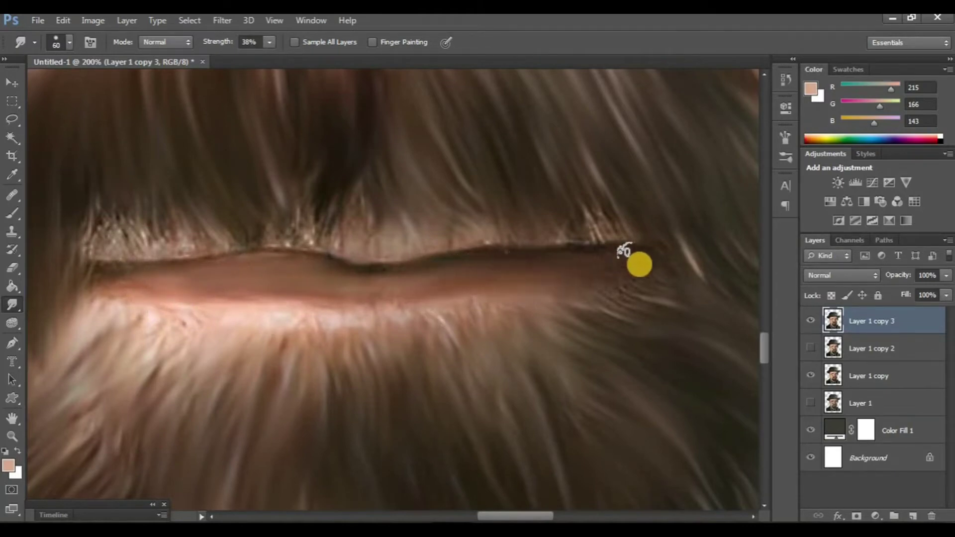
{"action": "scroll", "coordinate": [532, 303], "scroll_direction": "up", "scroll_amount": 1}
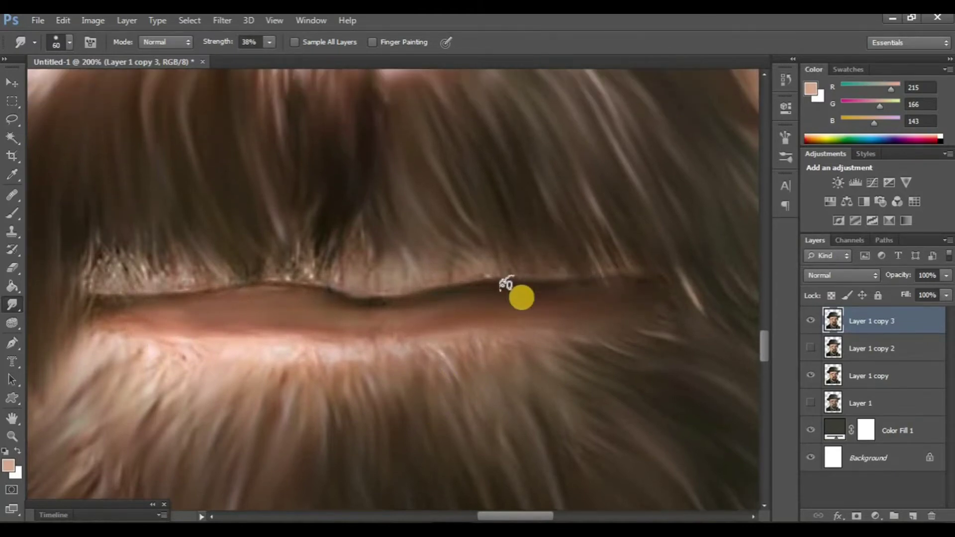
{"action": "mouse_move", "coordinate": [505, 283]}
{"action": "left_mouse_down"}
{"action": "mouse_move", "coordinate": [84, 229]}
{"action": "mouse_move", "coordinate": [450, 266]}
{"action": "left_mouse_up"}
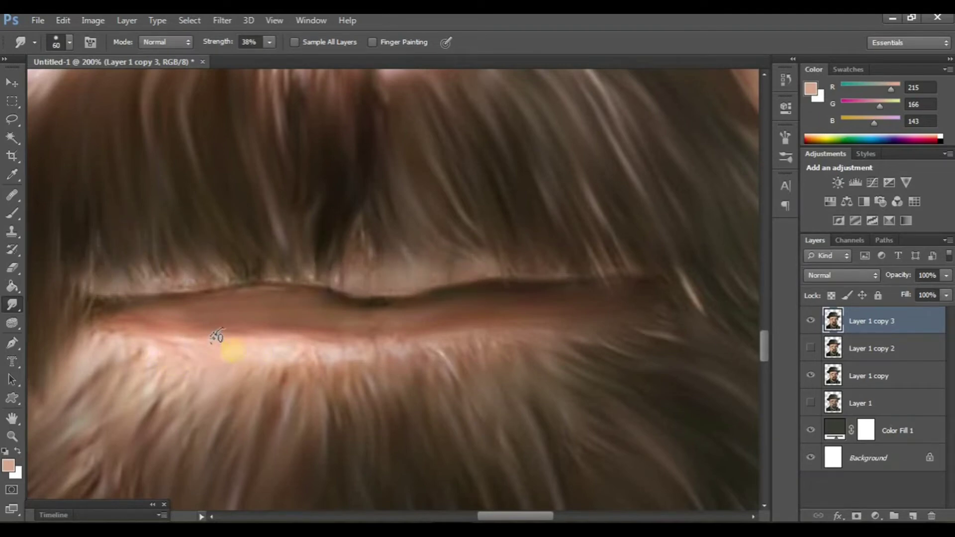
{"action": "left_click_drag", "start_coordinate": [371, 332], "coordinate": [343, 237]}
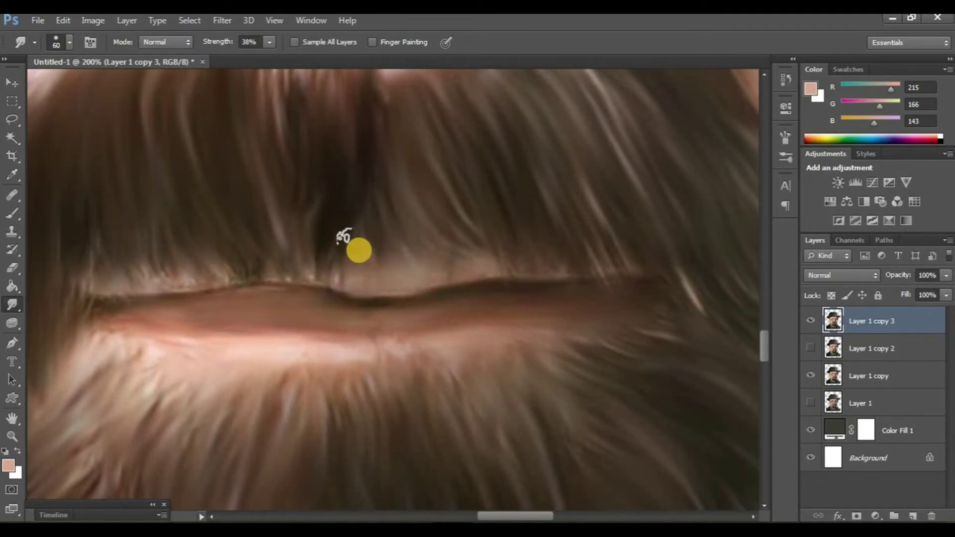
- Compare against Layer 1 copy 3, then duplicate the painted layer as Layer 1 copy 4
{"action": "scroll", "coordinate": [343, 237], "scroll_direction": "down", "scroll_amount": 2}
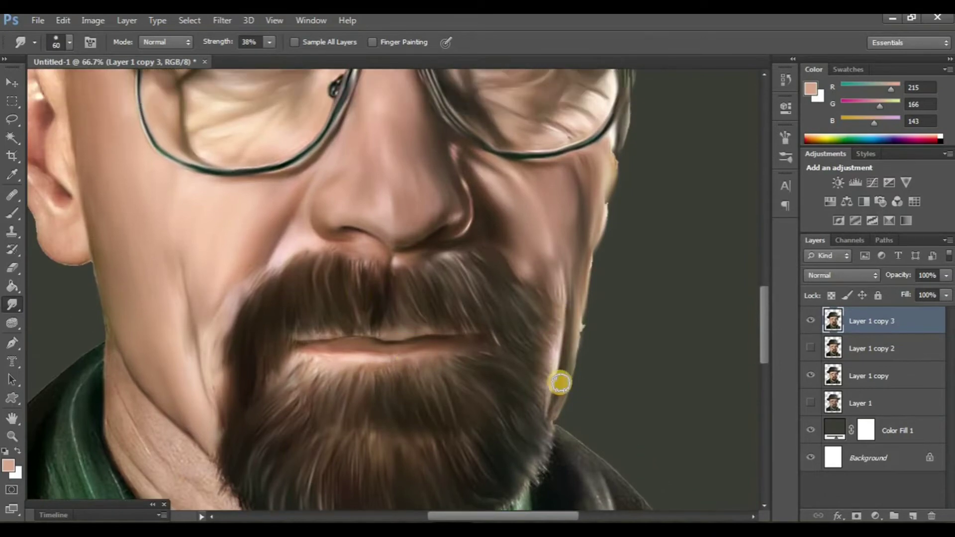
{"action": "scroll", "coordinate": [760, 393], "scroll_direction": "down", "scroll_amount": 1}
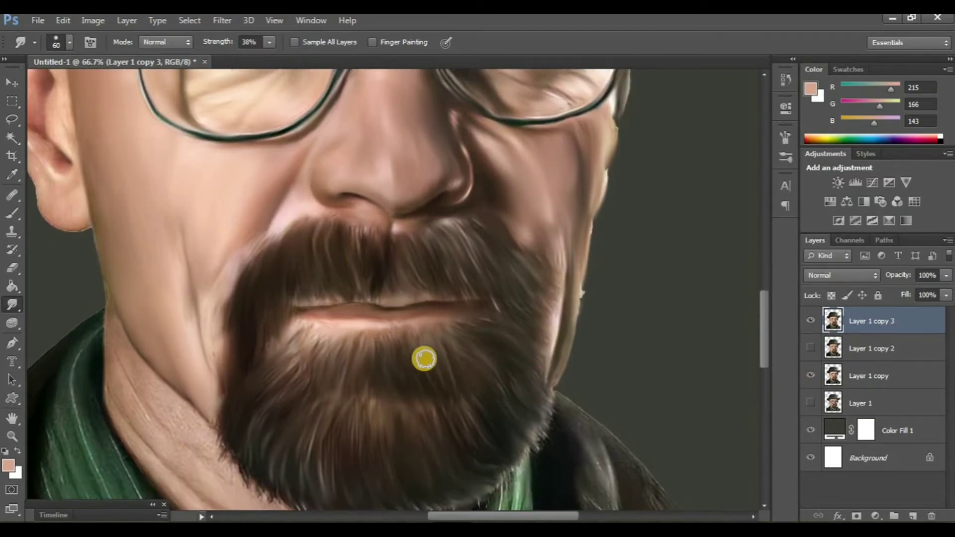
{"action": "scroll", "coordinate": [422, 358], "scroll_direction": "down", "scroll_amount": 1}
{"action": "scroll", "coordinate": [423, 358], "scroll_direction": "down", "scroll_amount": 1}
{"action": "scroll", "coordinate": [424, 359], "scroll_direction": "down", "scroll_amount": 1}
{"action": "scroll", "coordinate": [424, 359], "scroll_direction": "up", "scroll_amount": 1}
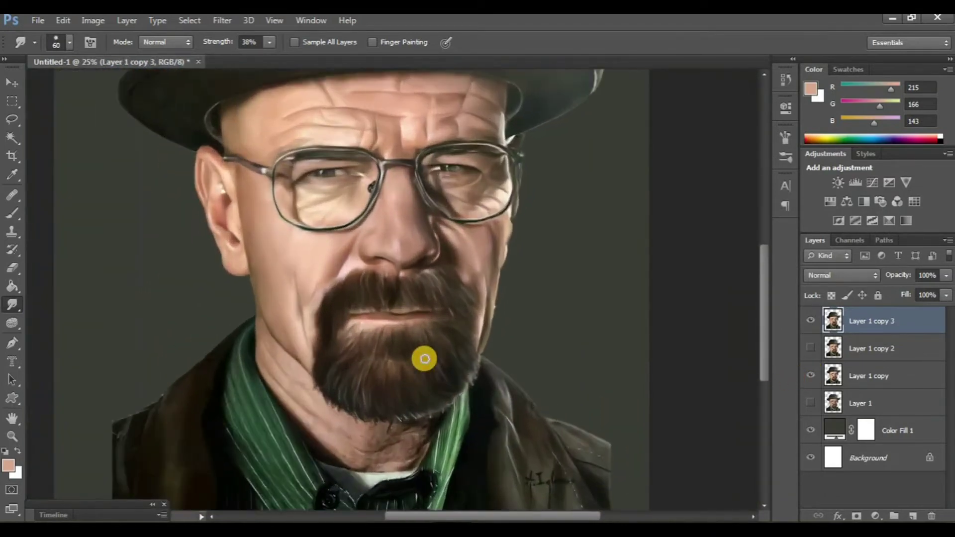
{"action": "left_click", "coordinate": [807, 322]}
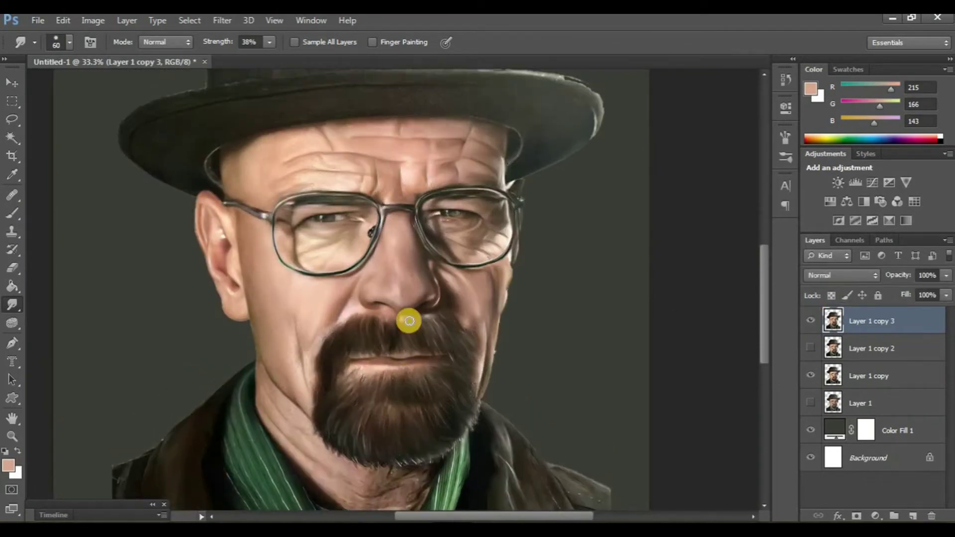
{"action": "scroll", "coordinate": [430, 323], "scroll_direction": "up", "scroll_amount": 3}
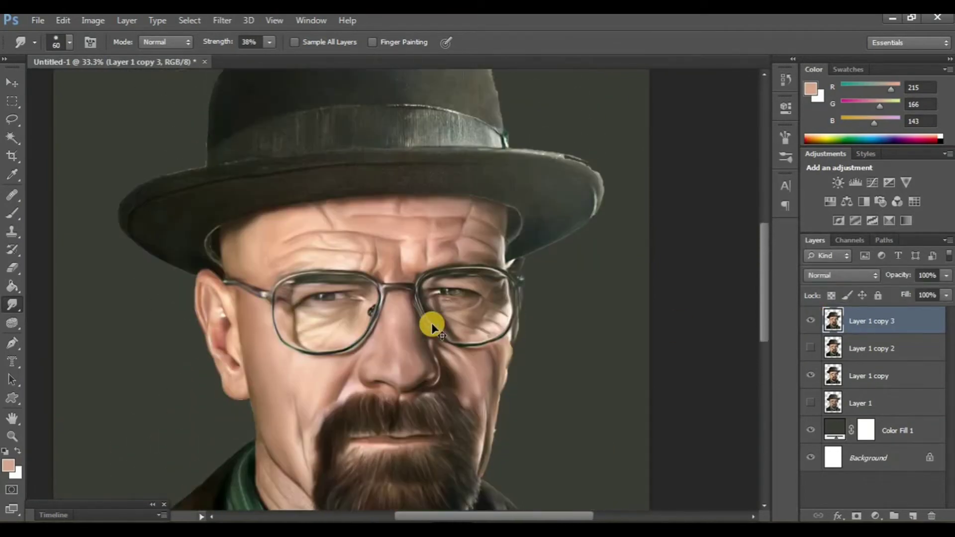
{"action": "key", "text": "ctrl+j"}
- Hide Layer 1 copy 3, smudge the hat band's bright edge smooth, and compare Layer 1 copy 4 before and after
{"action": "left_click", "coordinate": [811, 354]}
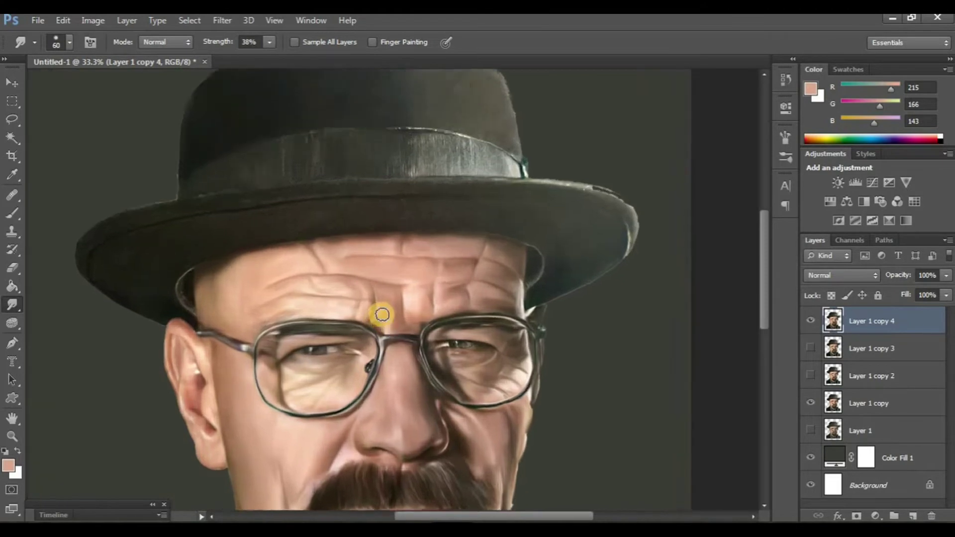
{"action": "scroll", "coordinate": [381, 314], "scroll_direction": "up", "scroll_amount": 1}
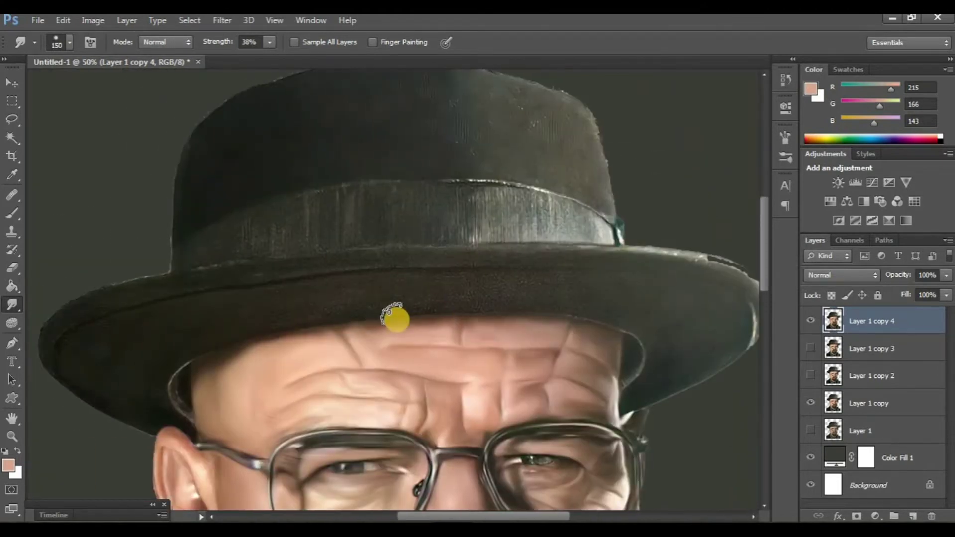
{"action": "scroll", "coordinate": [396, 319], "scroll_direction": "up", "scroll_amount": 2}
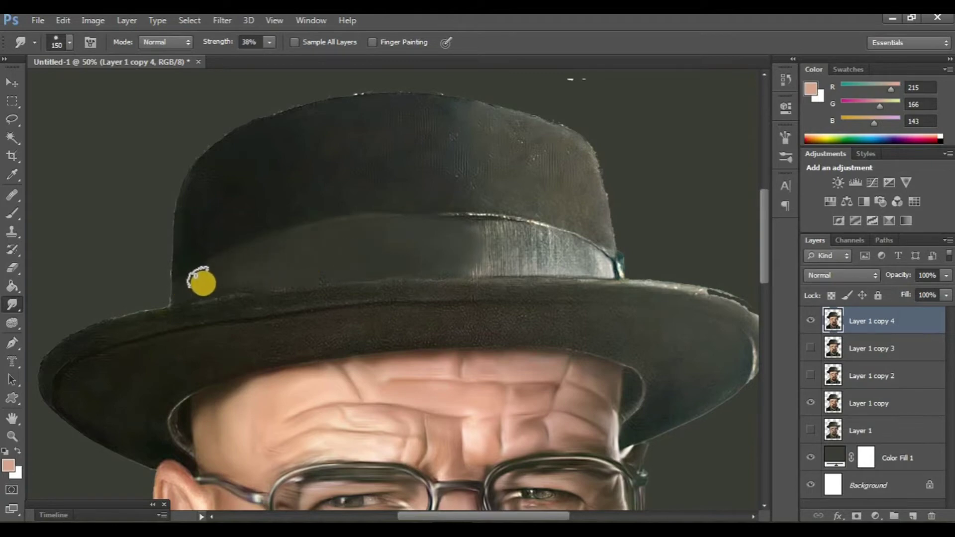
{"action": "scroll", "coordinate": [258, 269], "scroll_direction": "right", "scroll_amount": 1}
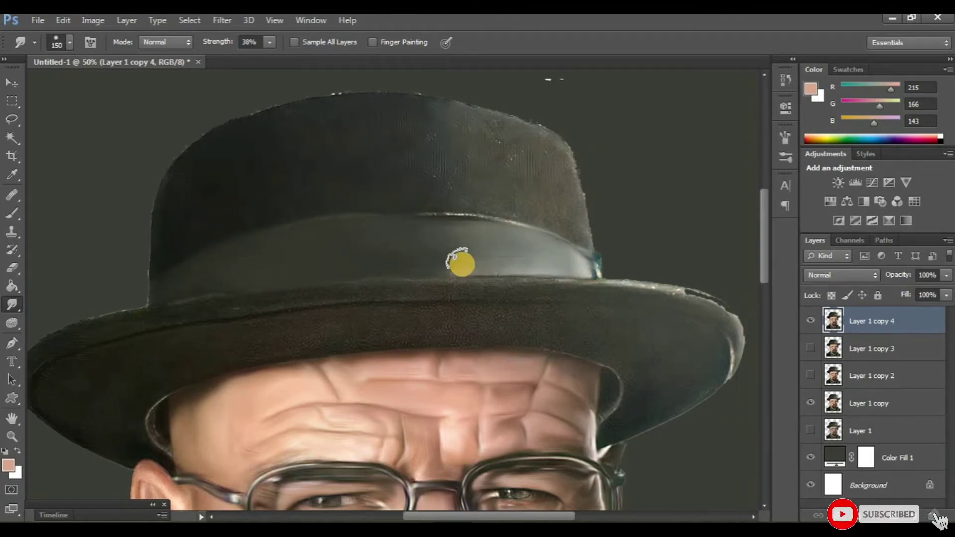
{"action": "left_click_drag", "start_coordinate": [513, 237], "coordinate": [554, 270]}
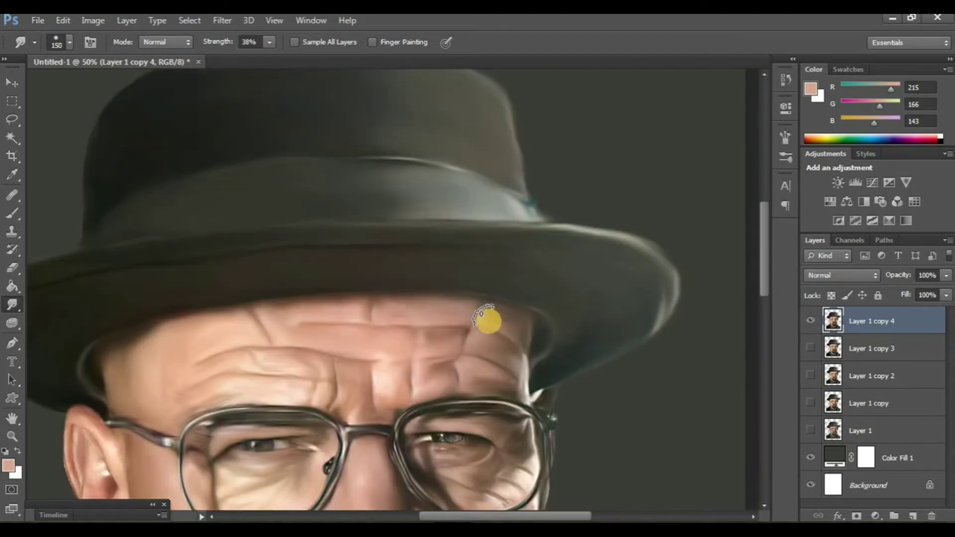
{"action": "scroll", "coordinate": [489, 322], "scroll_direction": "down", "scroll_amount": 1}
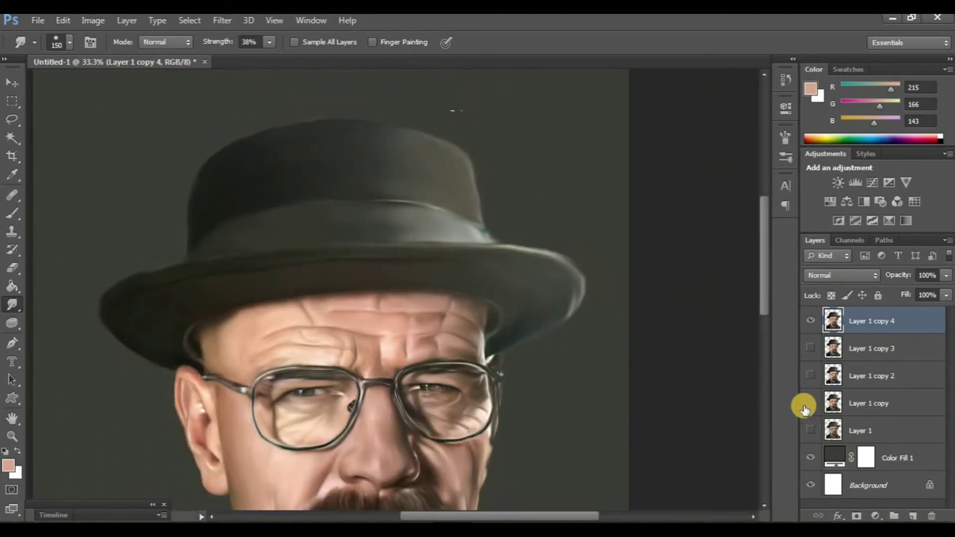
{"action": "left_click", "coordinate": [811, 321]}
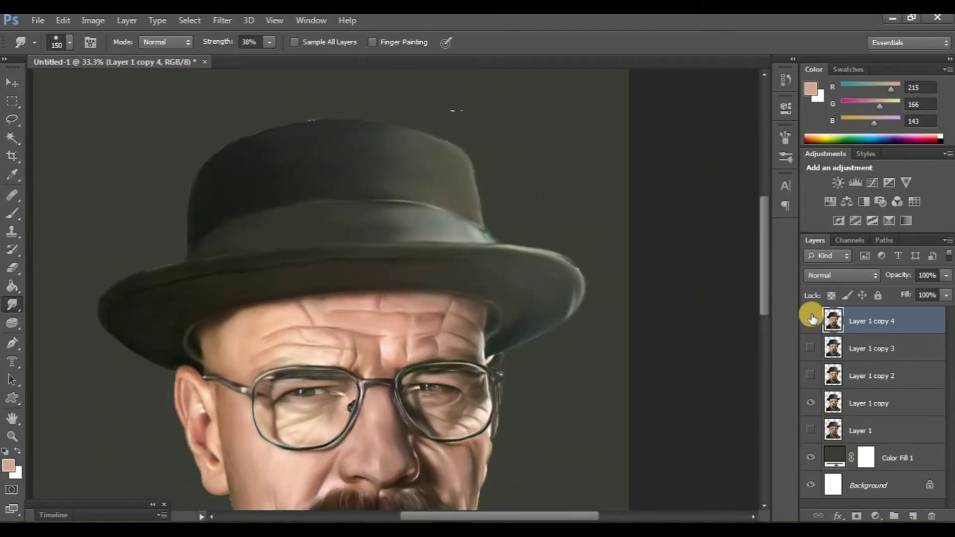
- Check the hat edits, then soften the upper neck skin with a size-90 smudge brush
{"action": "left_click", "coordinate": [812, 320]}
{"action": "scroll", "coordinate": [356, 305], "scroll_direction": "down", "scroll_amount": 2}
{"action": "scroll", "coordinate": [356, 304], "scroll_direction": "down", "scroll_amount": 5}
{"action": "scroll", "coordinate": [356, 305], "scroll_direction": "down", "scroll_amount": 2}
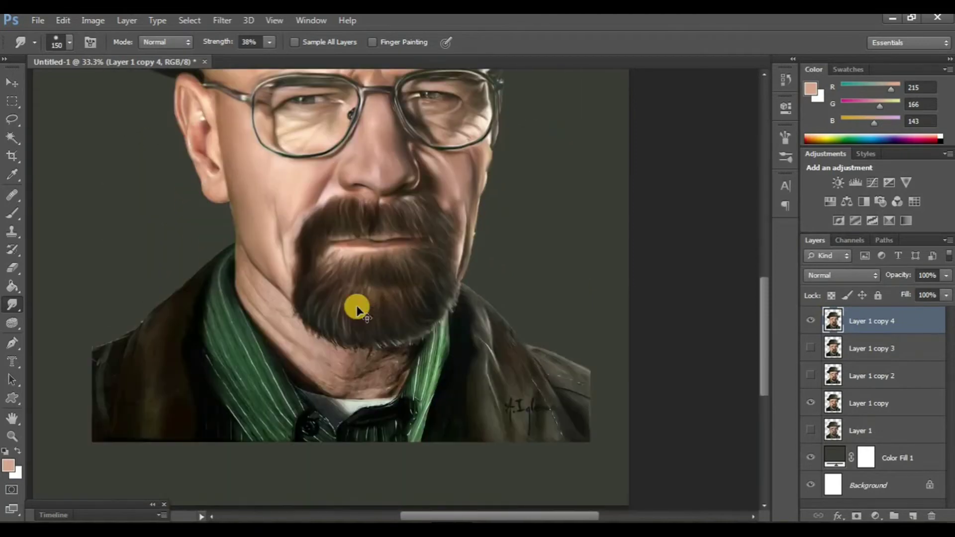
{"action": "scroll", "coordinate": [356, 308], "scroll_direction": "up", "scroll_amount": 1}
{"action": "scroll", "coordinate": [188, 320], "scroll_direction": "up", "scroll_amount": 1}
{"action": "scroll", "coordinate": [196, 320], "scroll_direction": "up", "scroll_amount": 1}
{"action": "scroll", "coordinate": [166, 149], "scroll_direction": "up", "scroll_amount": 1}
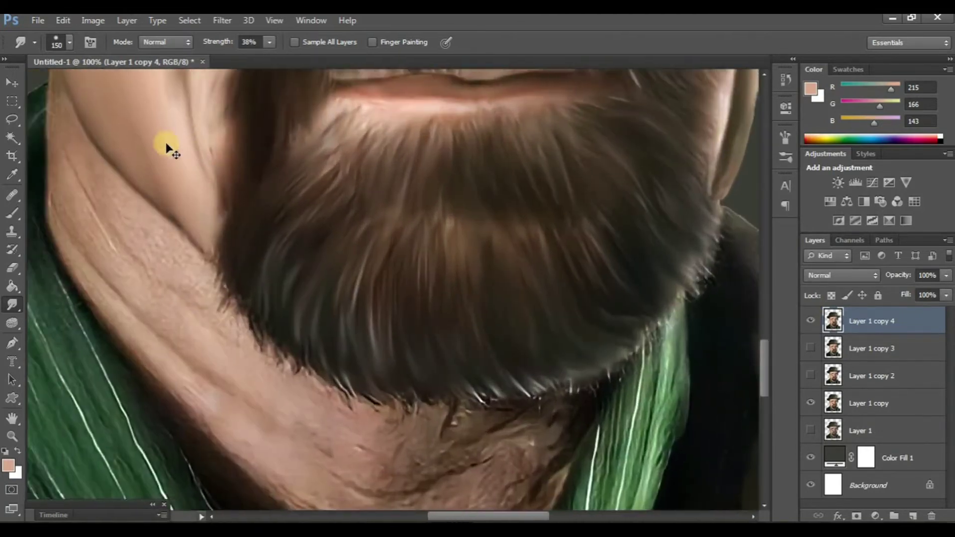
{"action": "mouse_move", "coordinate": [167, 149]}
{"action": "left_mouse_down"}
{"action": "mouse_move", "coordinate": [229, 239]}
{"action": "mouse_move", "coordinate": [271, 230]}
{"action": "left_mouse_up"}
{"action": "key", "text": "bracketleft"}
{"action": "key", "text": "bracketleft"}
{"action": "key", "text": "bracketleft"}
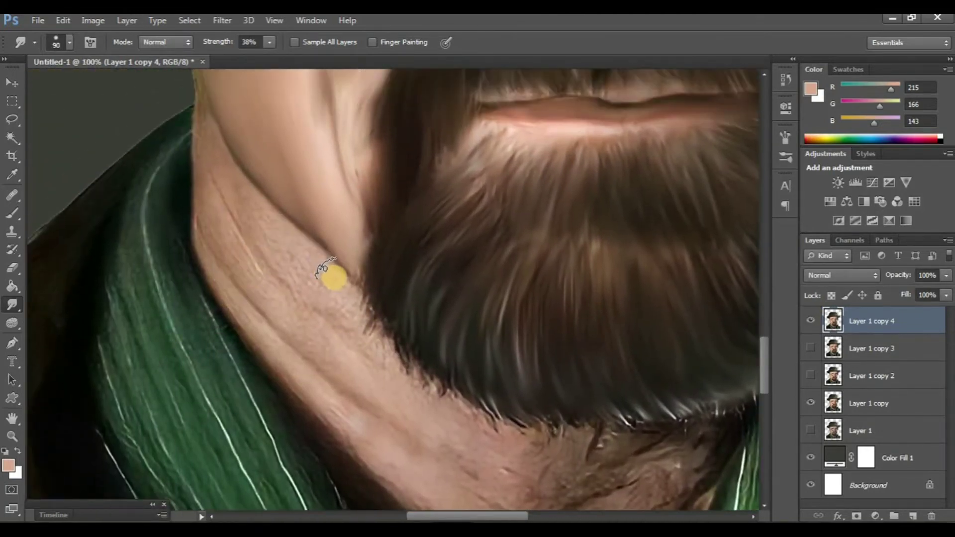
{"action": "mouse_move", "coordinate": [321, 271]}
{"action": "left_mouse_down"}
{"action": "mouse_move", "coordinate": [224, 155]}
{"action": "mouse_move", "coordinate": [252, 234]}
{"action": "mouse_move", "coordinate": [304, 314]}
{"action": "left_mouse_up"}
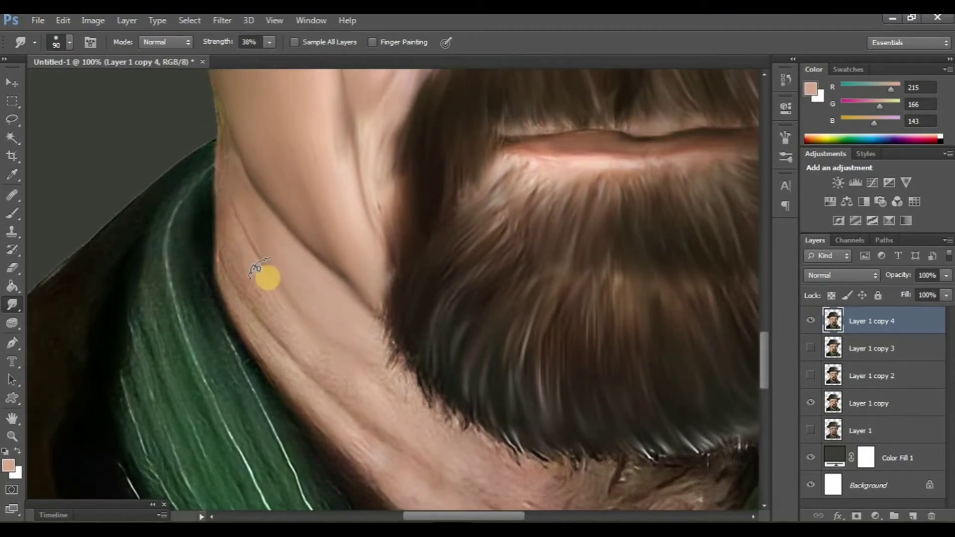
- Shrink the brush to 60 and compare the neck edits against the layers beneath
{"action": "key", "text": "bracketleft"}
{"action": "key", "text": "bracketleft"}
{"action": "key", "text": "bracketleft"}
{"action": "left_click_drag", "start_coordinate": [344, 390], "coordinate": [431, 362]}
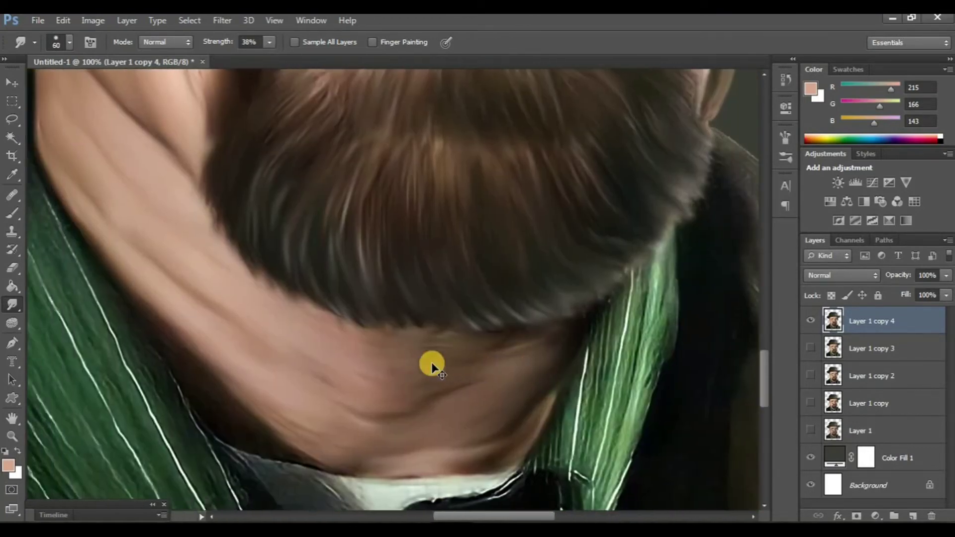
{"action": "left_click", "coordinate": [811, 320]}
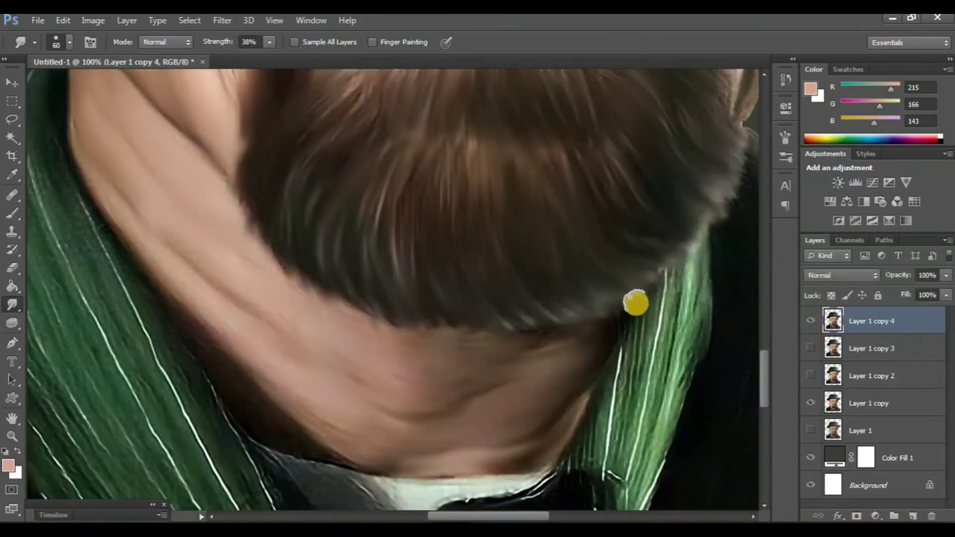
{"action": "scroll", "coordinate": [567, 303], "scroll_direction": "down", "scroll_amount": 1}
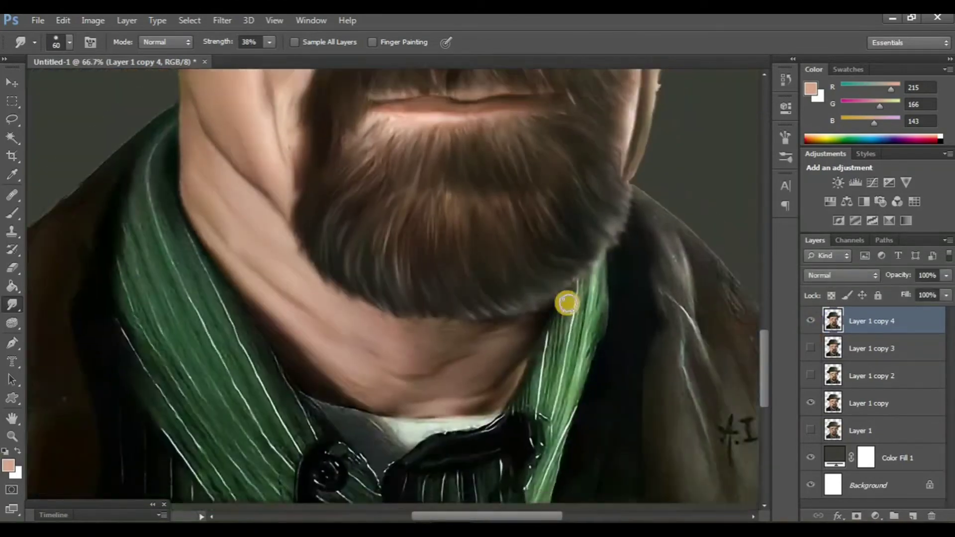
{"action": "left_click", "coordinate": [811, 321]}
{"action": "scroll", "coordinate": [273, 292], "scroll_direction": "left", "scroll_amount": 2}
{"action": "scroll", "coordinate": [277, 288], "scroll_direction": "down", "scroll_amount": 1}
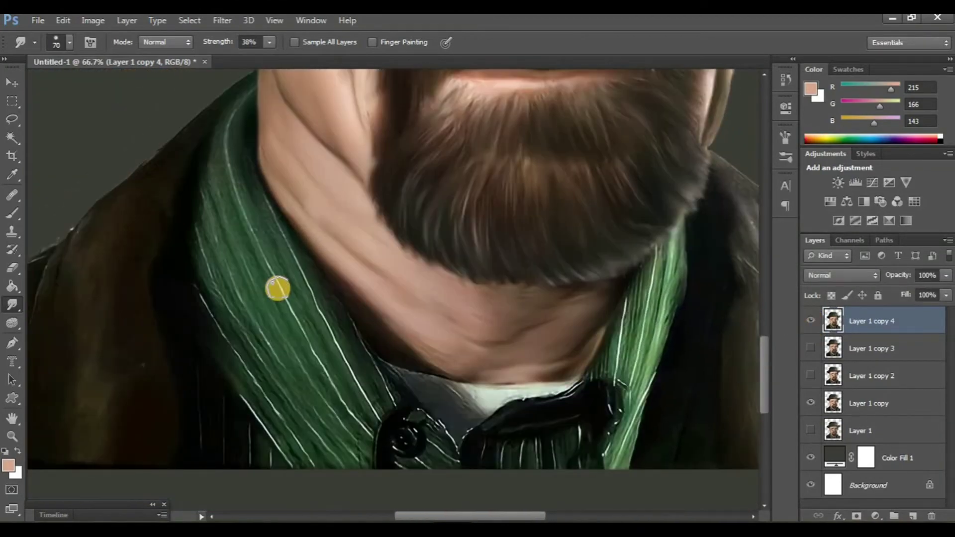
{"action": "scroll", "coordinate": [268, 223], "scroll_direction": "up", "scroll_amount": 1}
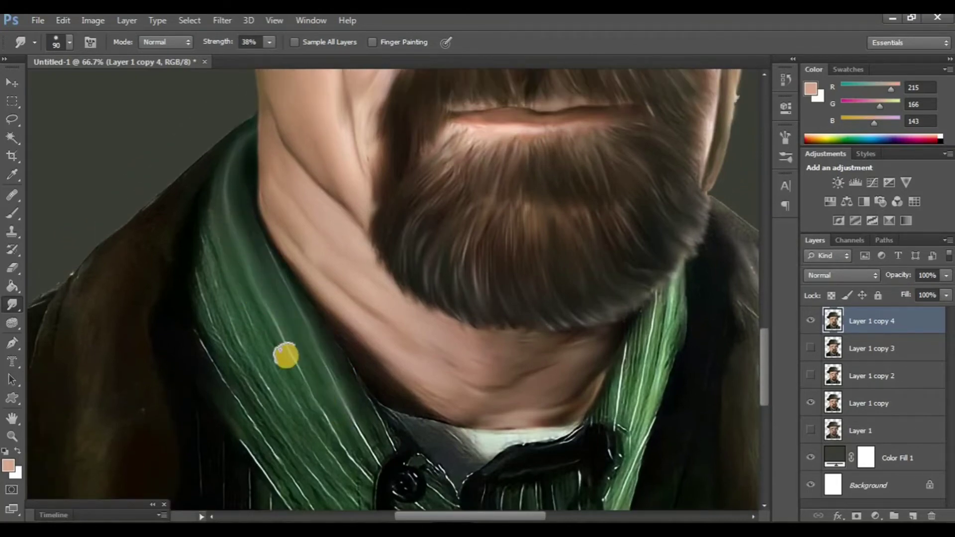
{"action": "scroll", "coordinate": [249, 316], "scroll_direction": "down", "scroll_amount": 2}
{"action": "scroll", "coordinate": [192, 273], "scroll_direction": "left", "scroll_amount": 2}
{"action": "scroll", "coordinate": [284, 411], "scroll_direction": "left", "scroll_amount": 1}
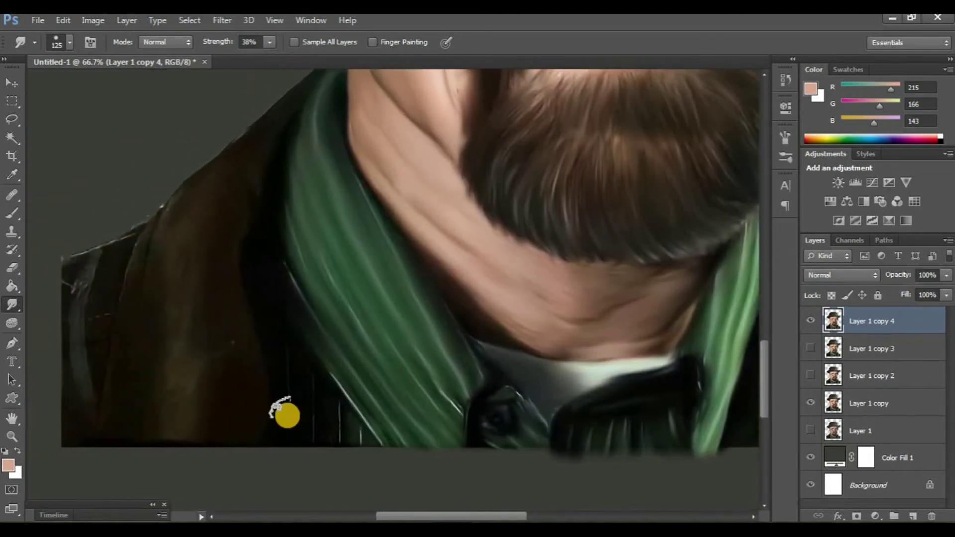
- With a size-125 brush, smear the lower collar stripes and soften the coat's shoulder edge
{"action": "key", "text": "bracketright"}
{"action": "key", "text": "bracketright"}
{"action": "mouse_move", "coordinate": [294, 440]}
{"action": "left_mouse_down"}
{"action": "mouse_move", "coordinate": [314, 450]}
{"action": "mouse_move", "coordinate": [381, 399]}
{"action": "left_mouse_up"}
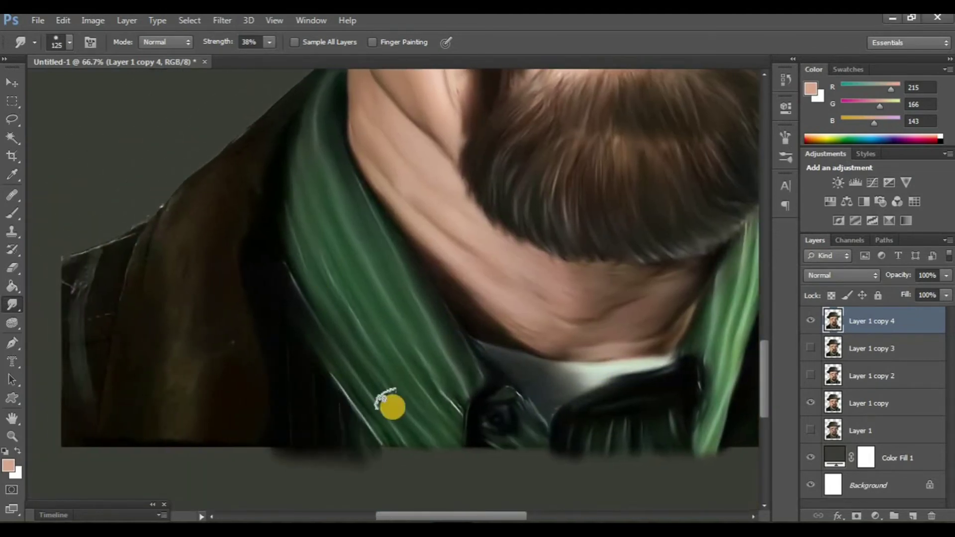
{"action": "scroll", "coordinate": [348, 373], "scroll_direction": "up", "scroll_amount": 1}
{"action": "scroll", "coordinate": [319, 343], "scroll_direction": "left", "scroll_amount": 1}
{"action": "scroll", "coordinate": [326, 256], "scroll_direction": "left", "scroll_amount": 1}
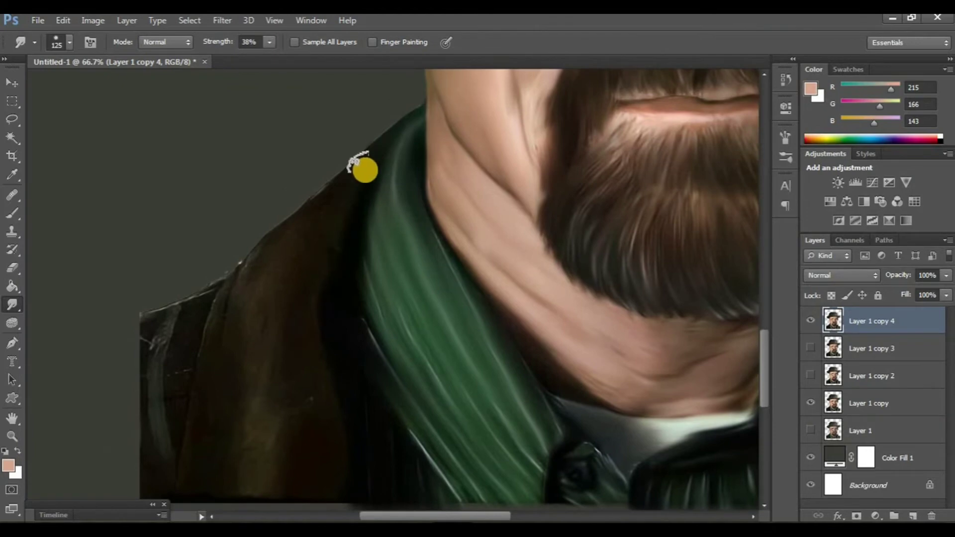
{"action": "mouse_move", "coordinate": [412, 114]}
{"action": "left_mouse_down"}
{"action": "mouse_move", "coordinate": [230, 326]}
{"action": "mouse_move", "coordinate": [274, 238]}
{"action": "left_mouse_up"}
{"action": "scroll", "coordinate": [558, 393], "scroll_direction": "down", "scroll_amount": 1}
{"action": "scroll", "coordinate": [558, 393], "scroll_direction": "right", "scroll_amount": 3}
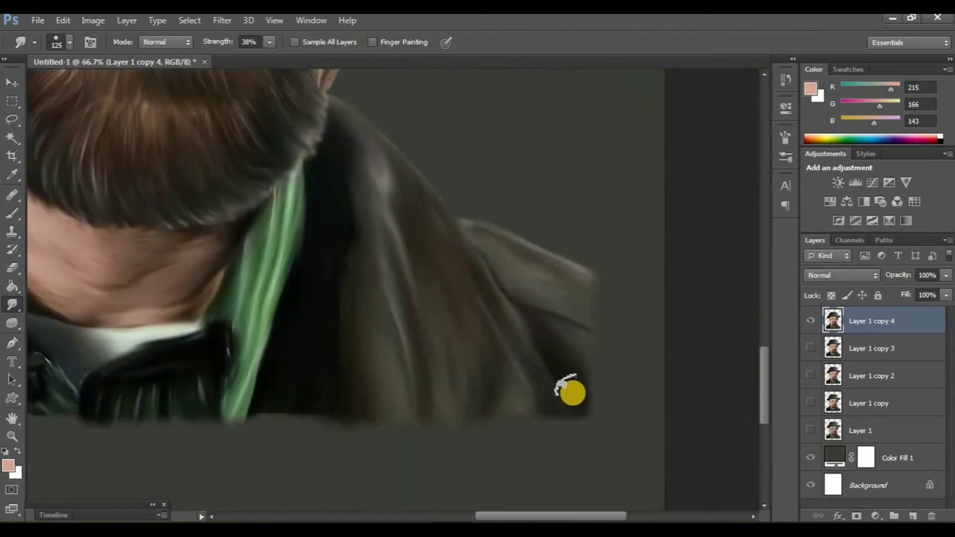
{"action": "scroll", "coordinate": [572, 394], "scroll_direction": "down", "scroll_amount": 2}
{"action": "scroll", "coordinate": [567, 393], "scroll_direction": "up", "scroll_amount": 1}
{"action": "scroll", "coordinate": [577, 383], "scroll_direction": "left", "scroll_amount": 1}
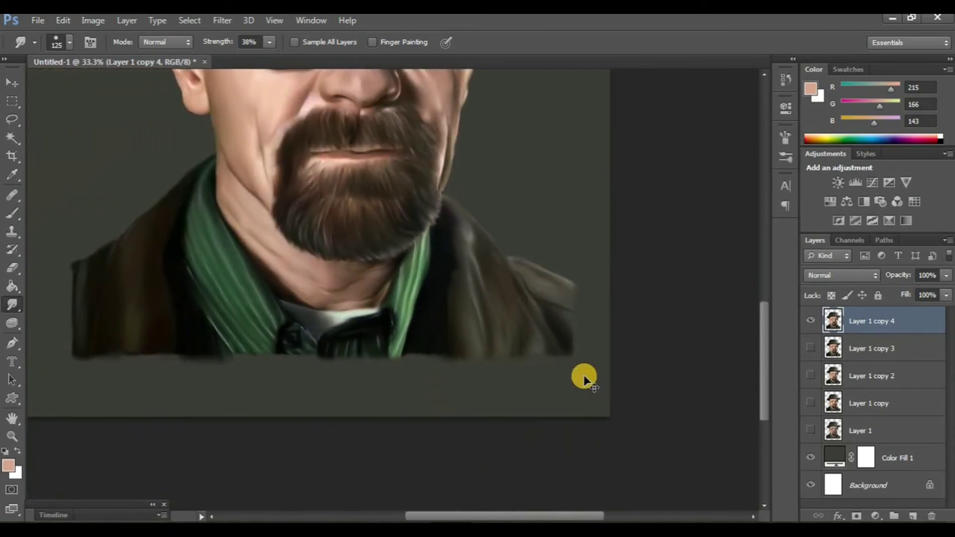
{"action": "scroll", "coordinate": [584, 376], "scroll_direction": "left", "scroll_amount": 1}
{"action": "scroll", "coordinate": [584, 376], "scroll_direction": "up", "scroll_amount": 1}
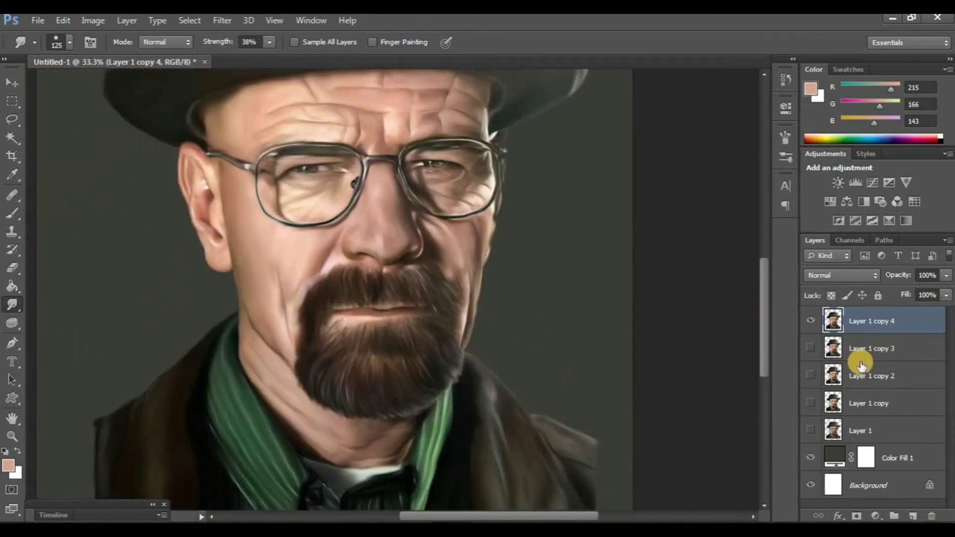
- Delete Layer 1 copy 2 and Layer 1 copy 3 by dragging them to the trash
{"action": "left_click", "coordinate": [810, 321]}
{"action": "left_click", "coordinate": [809, 321]}
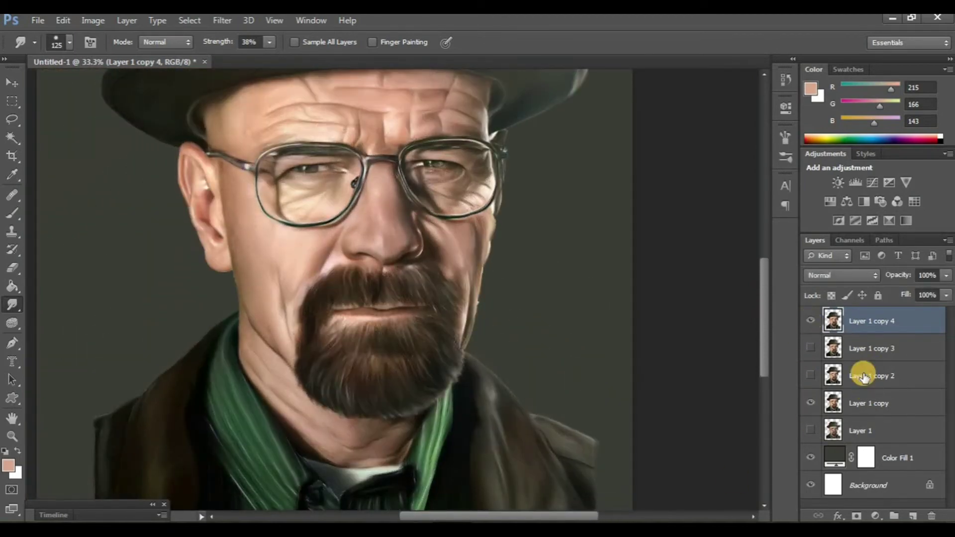
{"action": "scroll", "coordinate": [638, 342], "scroll_direction": "down", "scroll_amount": 1}
{"action": "scroll", "coordinate": [638, 342], "scroll_direction": "down", "scroll_amount": 1}
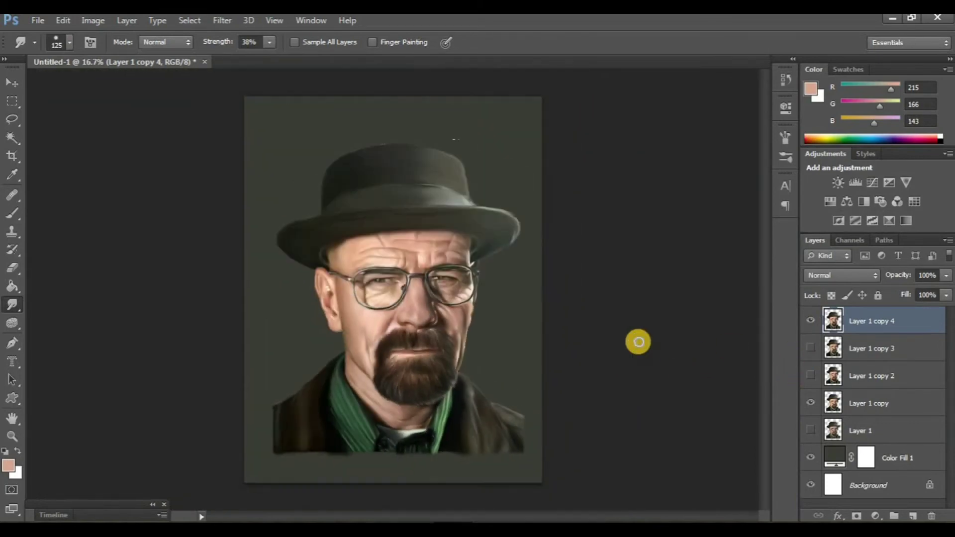
{"action": "left_click_drag", "start_coordinate": [888, 377], "coordinate": [930, 517]}
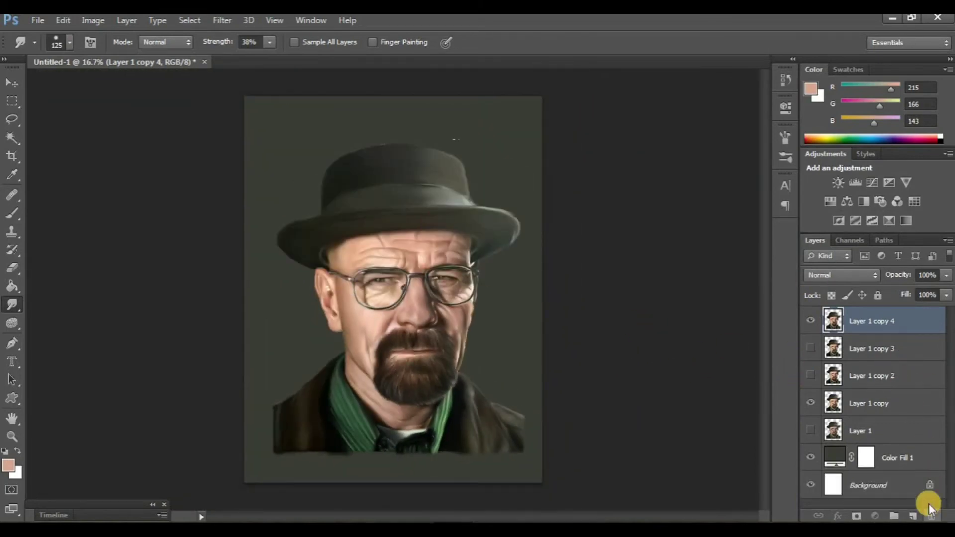
{"action": "left_click_drag", "start_coordinate": [895, 378], "coordinate": [930, 516]}
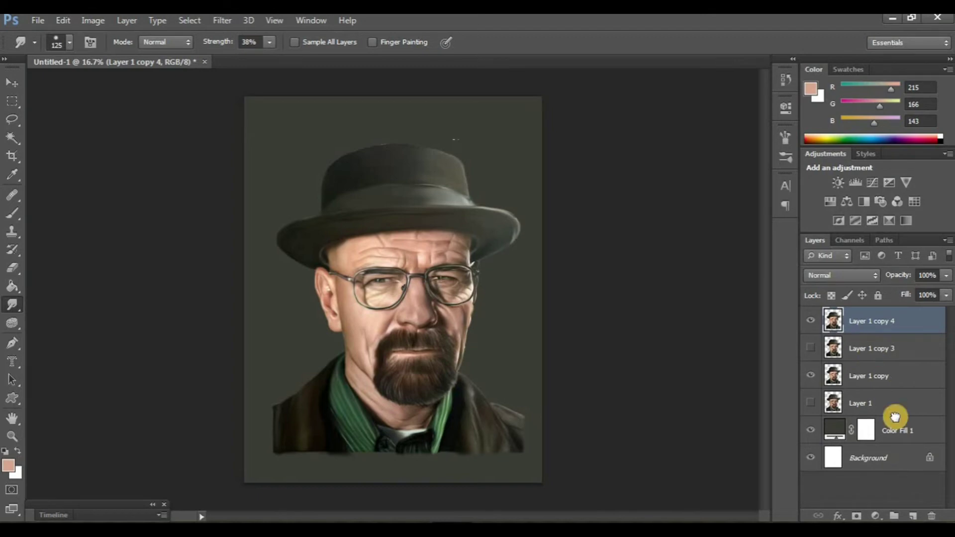
{"action": "left_click_drag", "start_coordinate": [895, 416], "coordinate": [931, 516]}
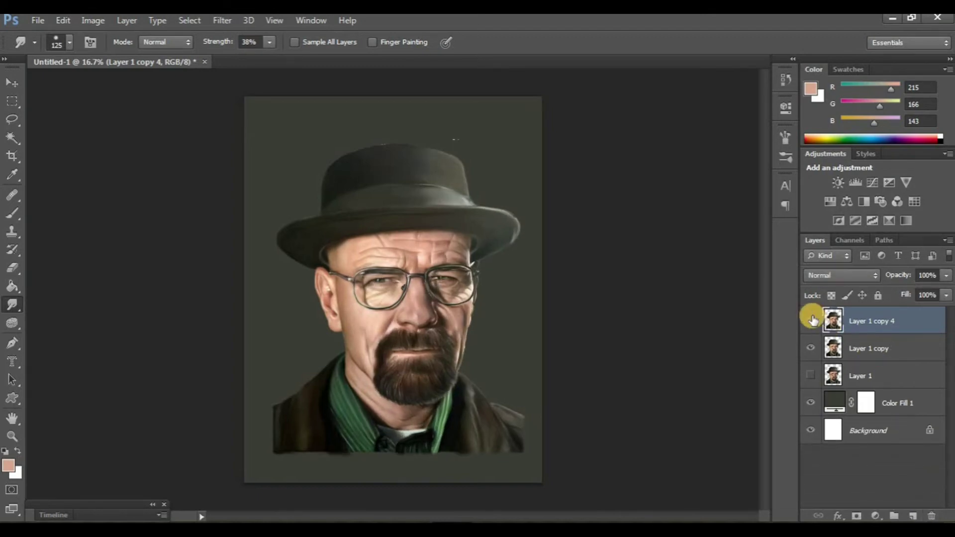
- Duplicate Layer 1 copy 4 and add an empty Layer 2 above Color Fill 1
{"action": "key", "text": "ctrl+j"}
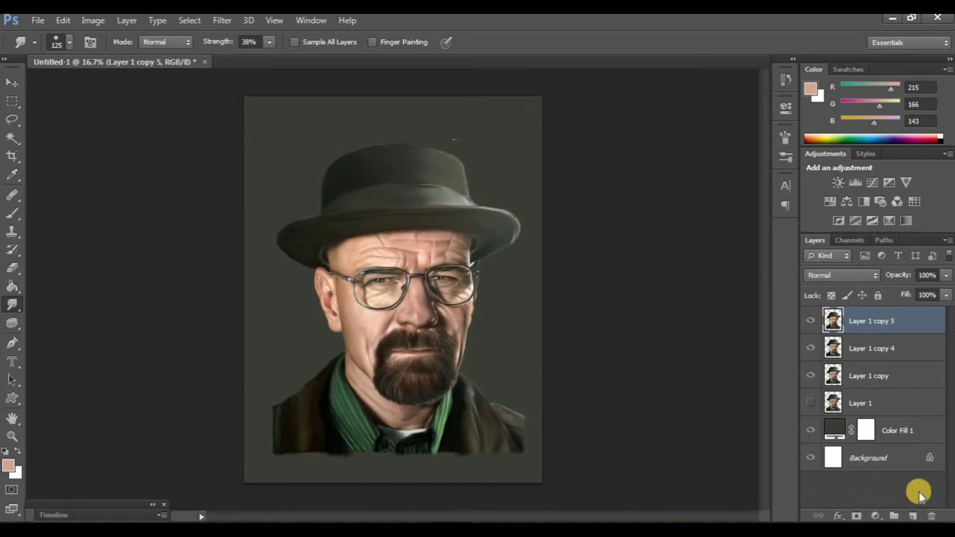
{"action": "left_click", "coordinate": [895, 430]}
{"action": "left_click", "coordinate": [913, 516]}
- With a large soft brush, sample the olive background and paint light smoky clouds across the top
{"action": "key", "text": "b"}
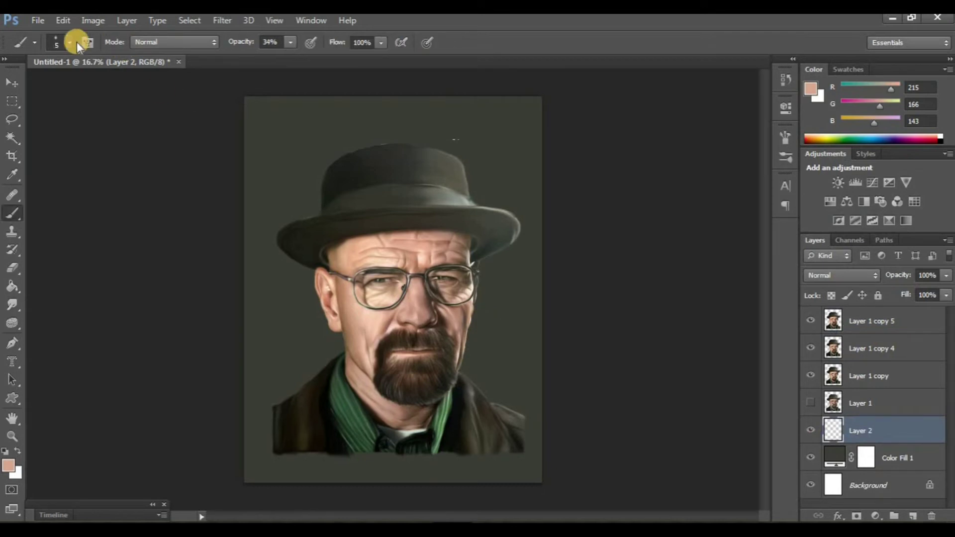
{"action": "left_click", "coordinate": [70, 42]}
{"action": "scroll", "coordinate": [126, 199], "scroll_direction": "down", "scroll_amount": 3}
{"action": "double_click", "coordinate": [56, 218]}
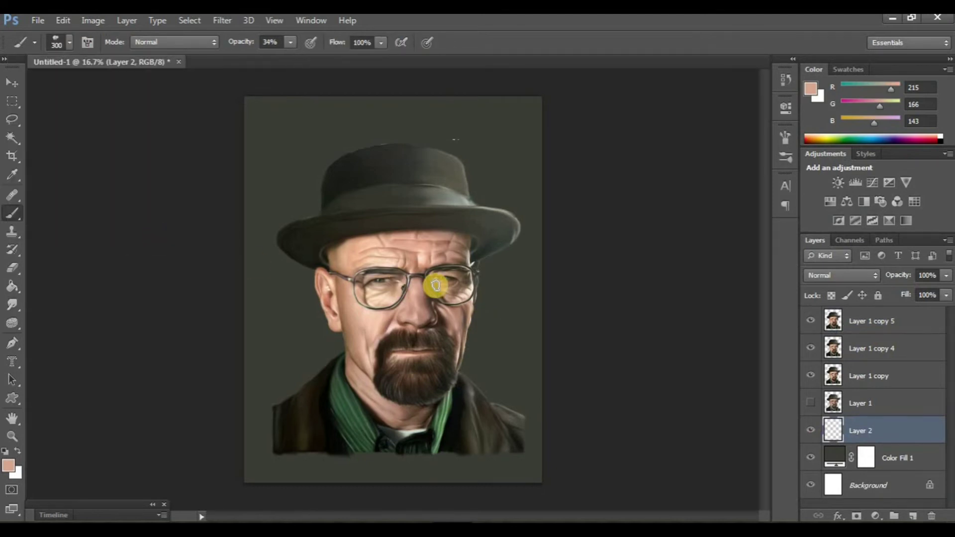
{"action": "left_click", "coordinate": [474, 437], "text": "alt"}
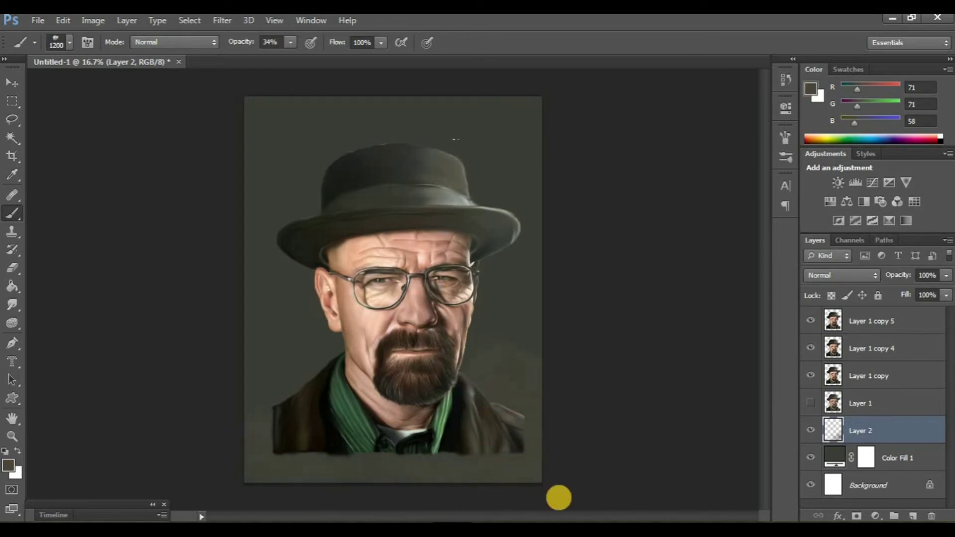
{"action": "mouse_move", "coordinate": [517, 224]}
{"action": "left_mouse_down"}
{"action": "mouse_move", "coordinate": [522, 106]}
{"action": "mouse_move", "coordinate": [412, 130]}
{"action": "mouse_move", "coordinate": [358, 102]}
{"action": "mouse_move", "coordinate": [260, 166]}
{"action": "mouse_move", "coordinate": [308, 276]}
{"action": "left_mouse_up"}
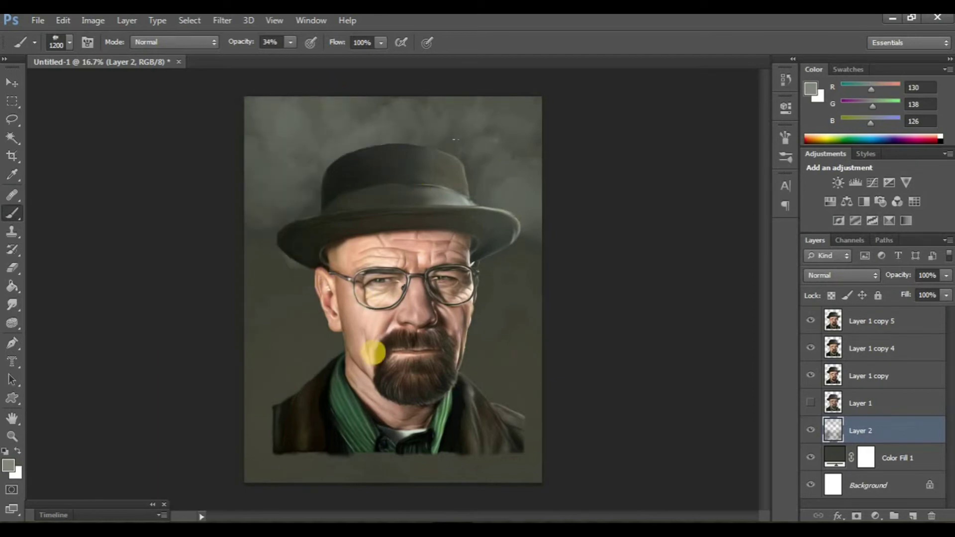
- Sample darker grey tones and darken the background beside the hat and face
{"action": "left_click", "coordinate": [517, 220], "text": "alt"}
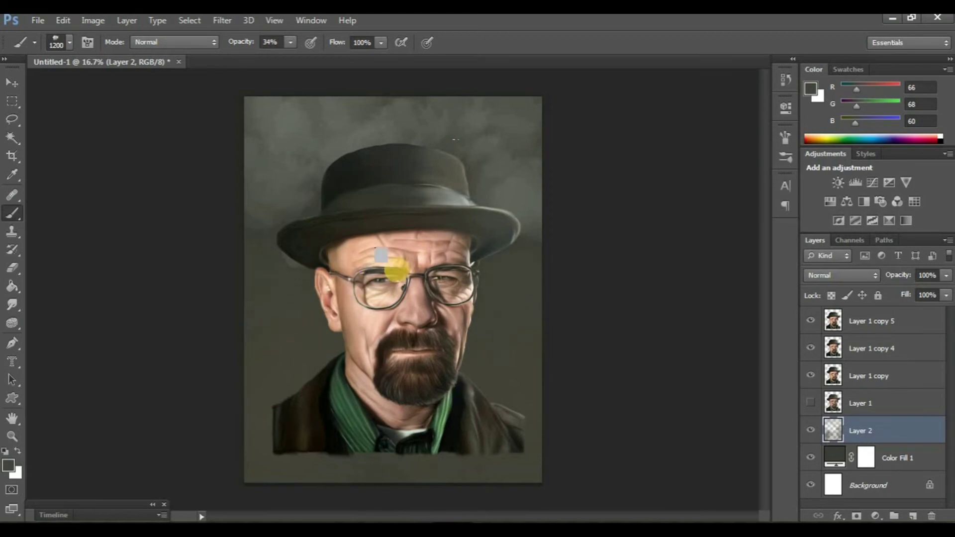
{"action": "left_click", "coordinate": [406, 436], "text": "alt"}
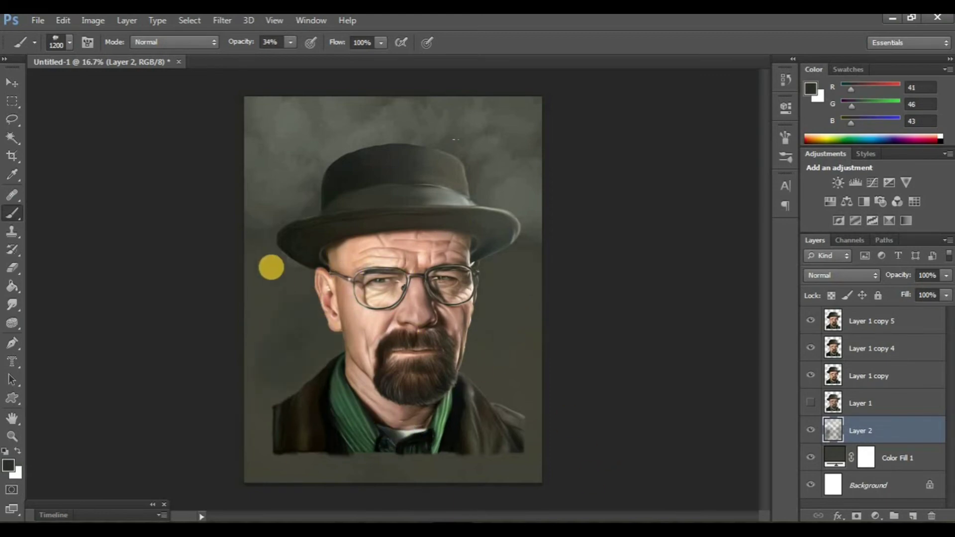
{"action": "left_click_drag", "start_coordinate": [530, 255], "coordinate": [529, 452]}
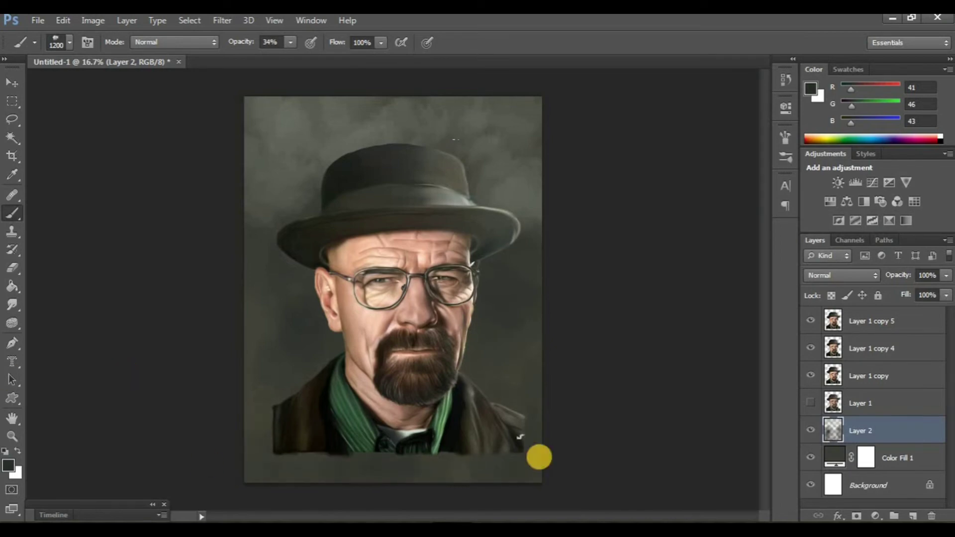
{"action": "left_click", "coordinate": [464, 353], "text": "alt"}
- Use an enlarged Smudge brush to smear Layer 2's smoky strokes into a smooth dark backdrop
{"action": "right_click", "coordinate": [14, 297]}
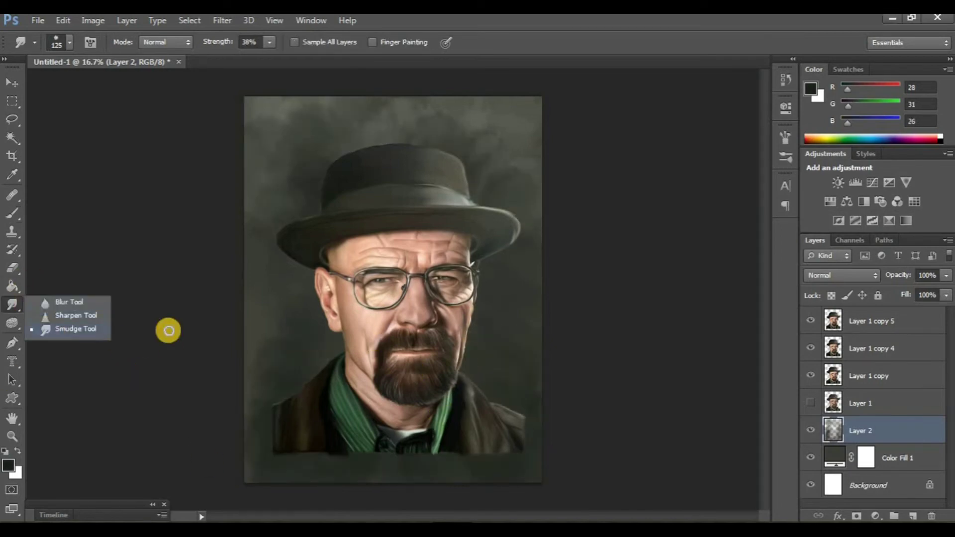
{"action": "left_click", "coordinate": [65, 328]}
{"action": "scroll", "coordinate": [324, 315], "scroll_direction": "up", "scroll_amount": 1}
{"action": "scroll", "coordinate": [298, 308], "scroll_direction": "up", "scroll_amount": 1}
{"action": "scroll", "coordinate": [248, 296], "scroll_direction": "up", "scroll_amount": 3}
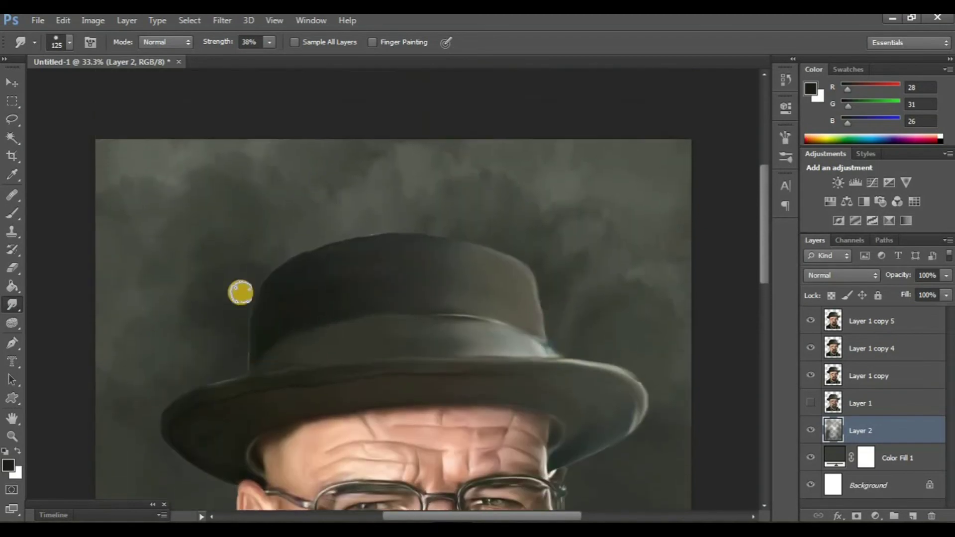
{"action": "scroll", "coordinate": [160, 235], "scroll_direction": "down", "scroll_amount": 1}
{"action": "key", "text": "bracketright"}
{"action": "key", "text": "bracketright"}
{"action": "key", "text": "bracketright"}
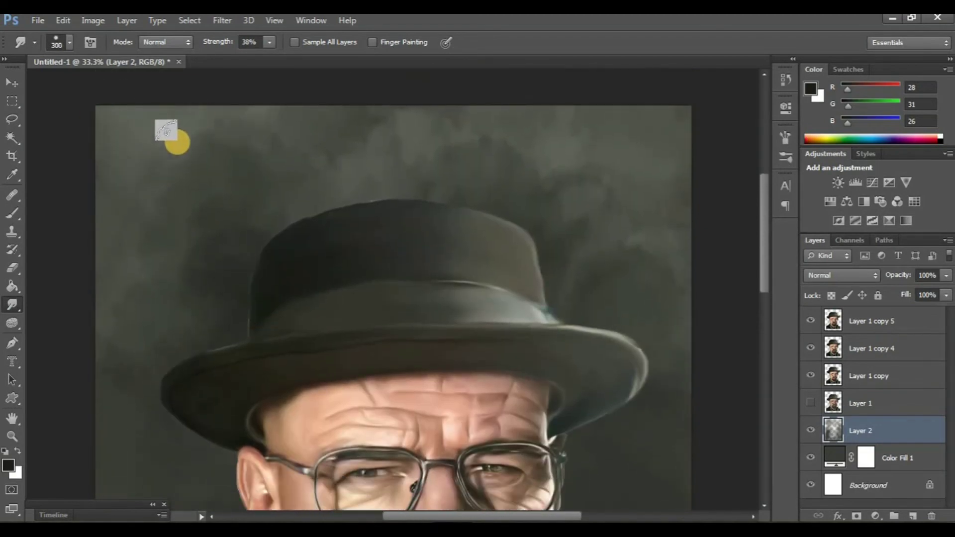
{"action": "scroll", "coordinate": [291, 183], "scroll_direction": "down", "scroll_amount": 2}
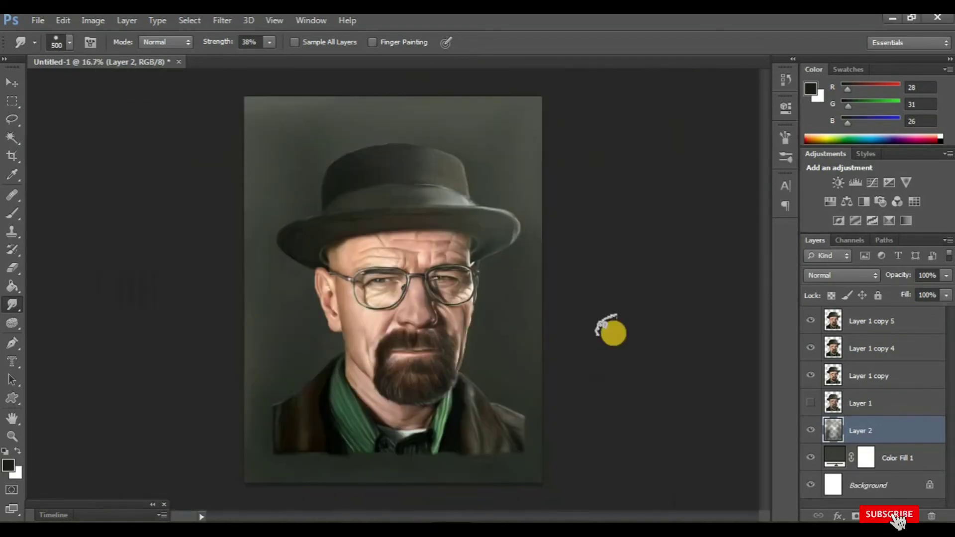
{"action": "key", "text": "b"}
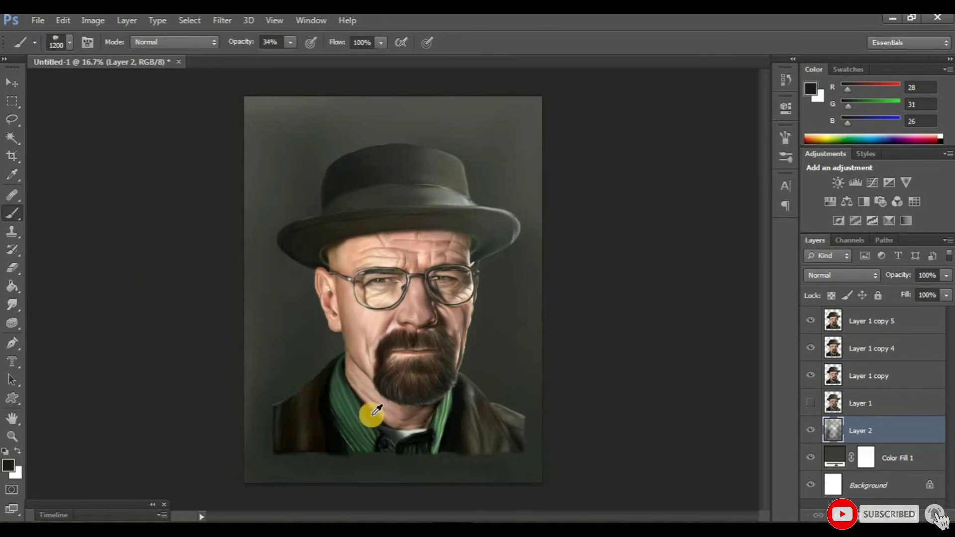
- On Layer 1 copy 5, smudge the coat's left shoulder and lower-left edge into the background
{"action": "left_click", "coordinate": [873, 325]}
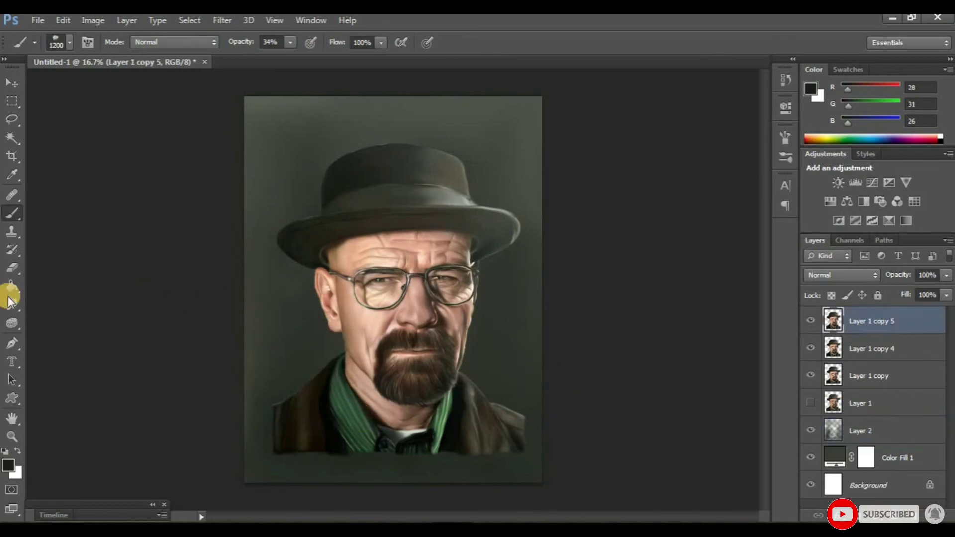
{"action": "left_click", "coordinate": [12, 305]}
{"action": "left_click", "coordinate": [52, 335]}
{"action": "scroll", "coordinate": [316, 378], "scroll_direction": "up", "scroll_amount": 1}
{"action": "scroll", "coordinate": [316, 378], "scroll_direction": "up", "scroll_amount": 2}
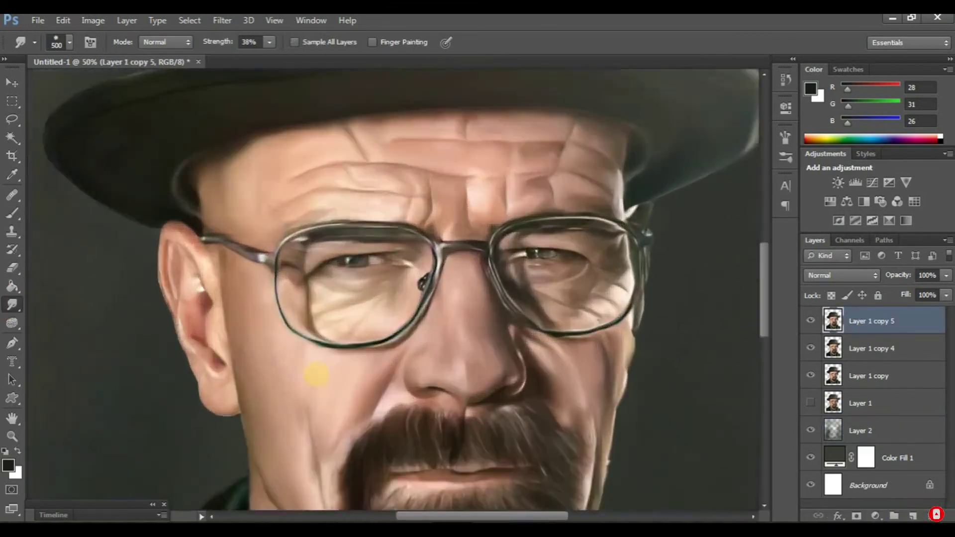
{"action": "scroll", "coordinate": [222, 331], "scroll_direction": "down", "scroll_amount": 3}
{"action": "scroll", "coordinate": [222, 330], "scroll_direction": "up", "scroll_amount": 1}
{"action": "key", "text": "bracketleft"}
{"action": "key", "text": "bracketleft"}
{"action": "key", "text": "bracketleft"}
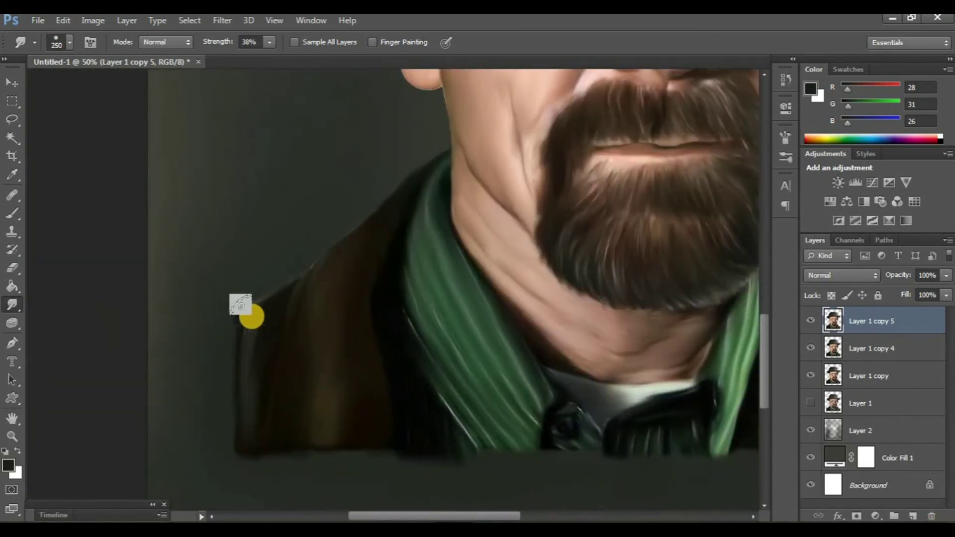
{"action": "mouse_move", "coordinate": [253, 300]}
{"action": "left_mouse_down"}
{"action": "mouse_move", "coordinate": [205, 404]}
{"action": "mouse_move", "coordinate": [431, 454]}
{"action": "left_mouse_up"}
{"action": "mouse_move", "coordinate": [293, 379]}
{"action": "left_mouse_down"}
{"action": "mouse_move", "coordinate": [207, 409]}
{"action": "mouse_move", "coordinate": [251, 425]}
{"action": "left_mouse_up"}
{"action": "left_click_drag", "start_coordinate": [230, 328], "coordinate": [260, 369]}
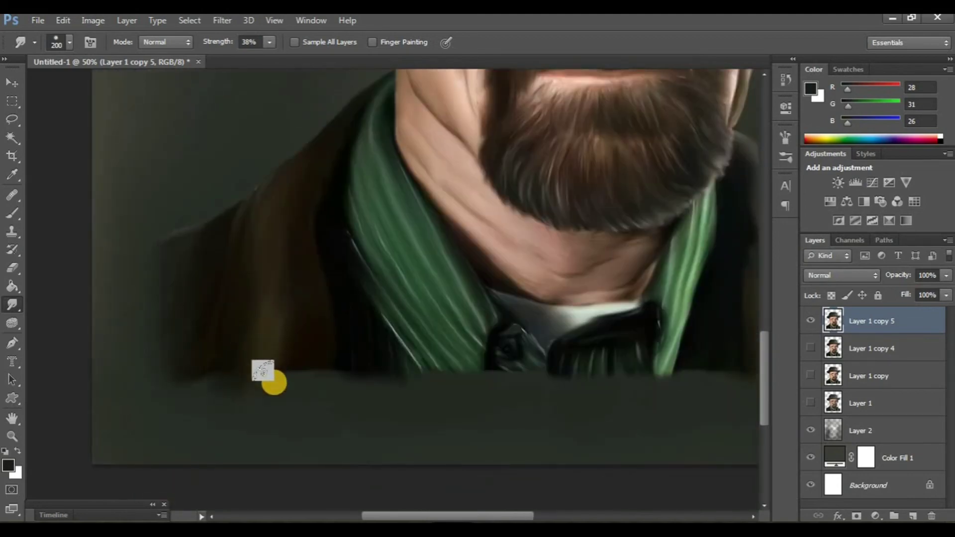
- With a larger brush, blend the coat's lower edge and right shoulder into the background
{"action": "key", "text": "bracketright"}
{"action": "key", "text": "bracketright"}
{"action": "key", "text": "bracketright"}
{"action": "mouse_move", "coordinate": [676, 380]}
{"action": "left_mouse_down"}
{"action": "mouse_move", "coordinate": [431, 337]}
{"action": "mouse_move", "coordinate": [407, 352]}
{"action": "mouse_move", "coordinate": [540, 277]}
{"action": "left_mouse_up"}
{"action": "left_click_drag", "start_coordinate": [592, 325], "coordinate": [627, 348]}
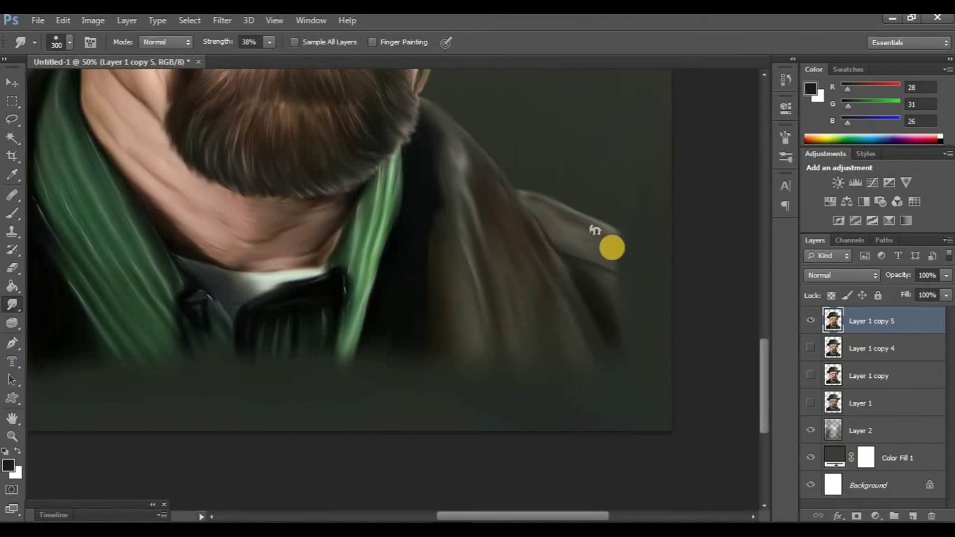
{"action": "mouse_move", "coordinate": [597, 229]}
{"action": "left_mouse_down"}
{"action": "mouse_move", "coordinate": [631, 298]}
{"action": "mouse_move", "coordinate": [431, 339]}
{"action": "left_mouse_up"}
{"action": "key", "text": "ctrl+minus"}
{"action": "key", "text": "ctrl+minus"}
{"action": "key", "text": "ctrl+minus"}
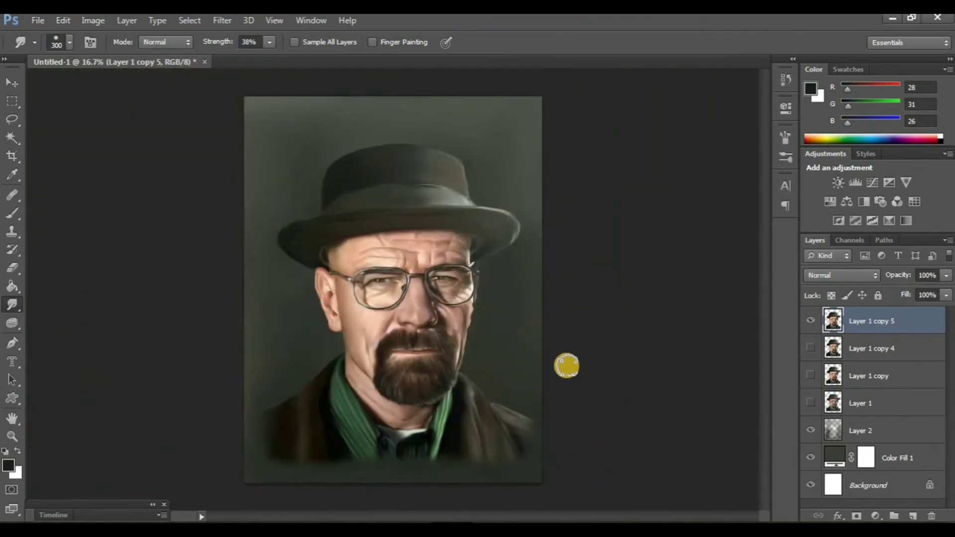
{"action": "key", "text": "ctrl+plus"}
{"action": "scroll", "coordinate": [547, 363], "scroll_direction": "down", "scroll_amount": 1}
{"action": "scroll", "coordinate": [534, 363], "scroll_direction": "up", "scroll_amount": 1}
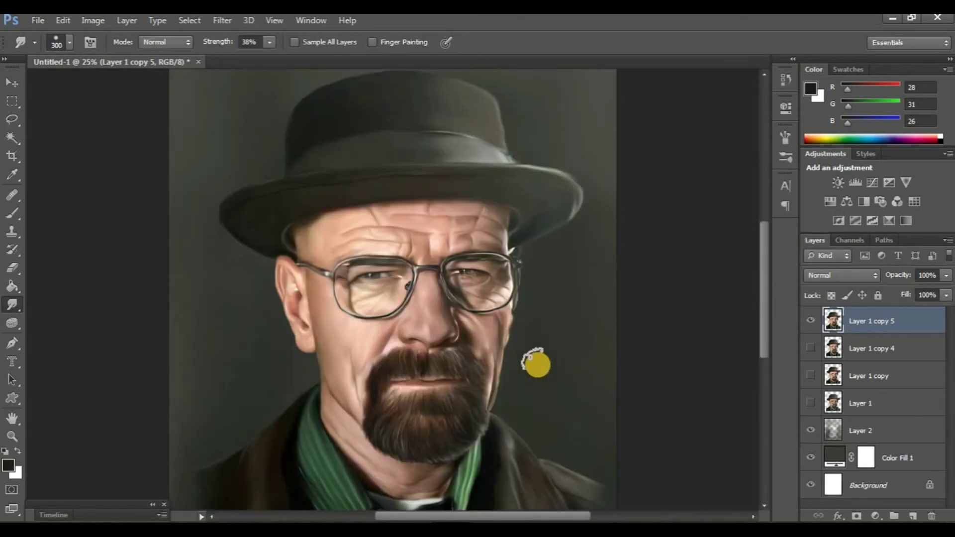
{"action": "scroll", "coordinate": [536, 365], "scroll_direction": "down", "scroll_amount": 1}
{"action": "left_click", "coordinate": [827, 420]}
- Switch to a large brush and set white as the foreground colour, undoing the trial stroke
{"action": "key", "text": "b"}
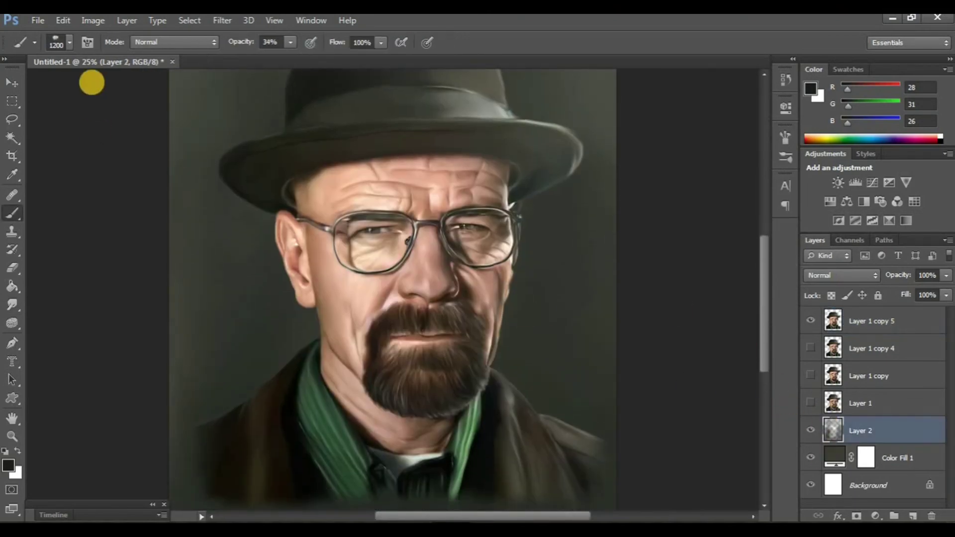
{"action": "scroll", "coordinate": [366, 433], "scroll_direction": "down", "scroll_amount": 1}
{"action": "key", "text": "ctrl+minus"}
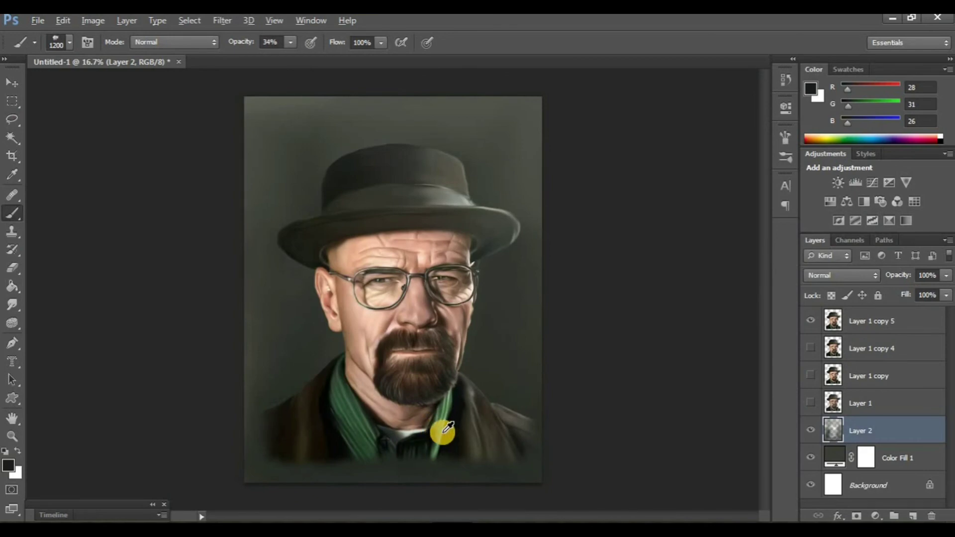
{"action": "left_click", "coordinate": [453, 189], "text": "alt"}
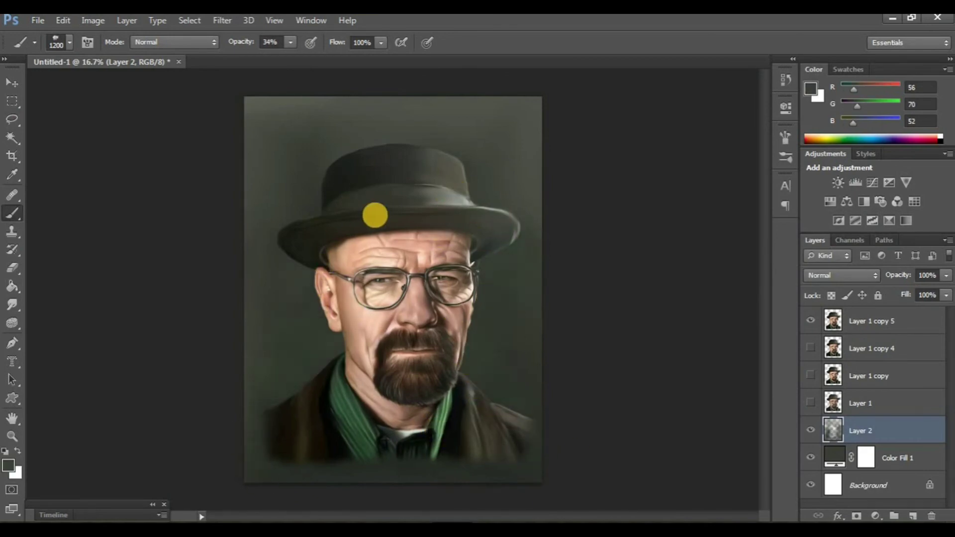
{"action": "left_click", "coordinate": [7, 466]}
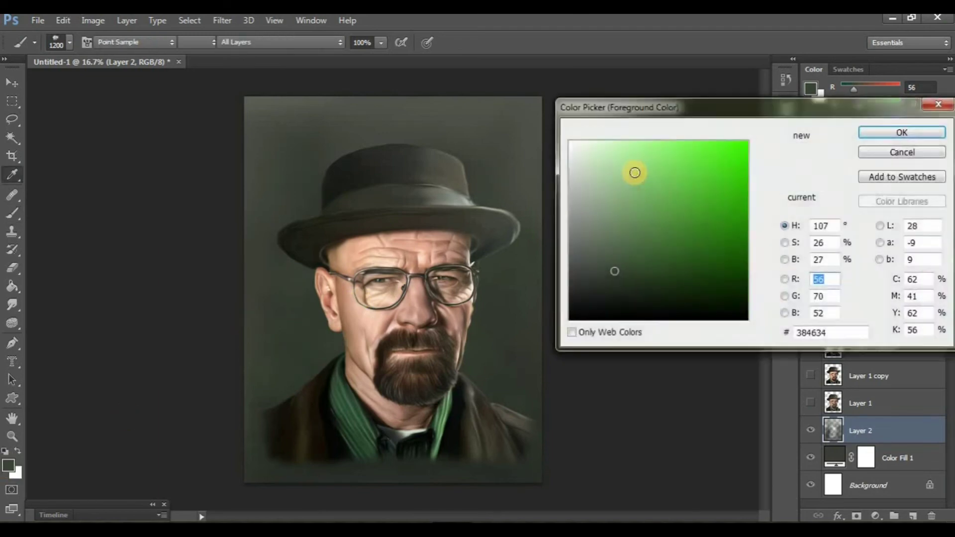
{"action": "left_click_drag", "start_coordinate": [633, 171], "coordinate": [567, 132]}
{"action": "key", "text": "Return"}
{"action": "left_click_drag", "start_coordinate": [280, 419], "coordinate": [324, 354]}
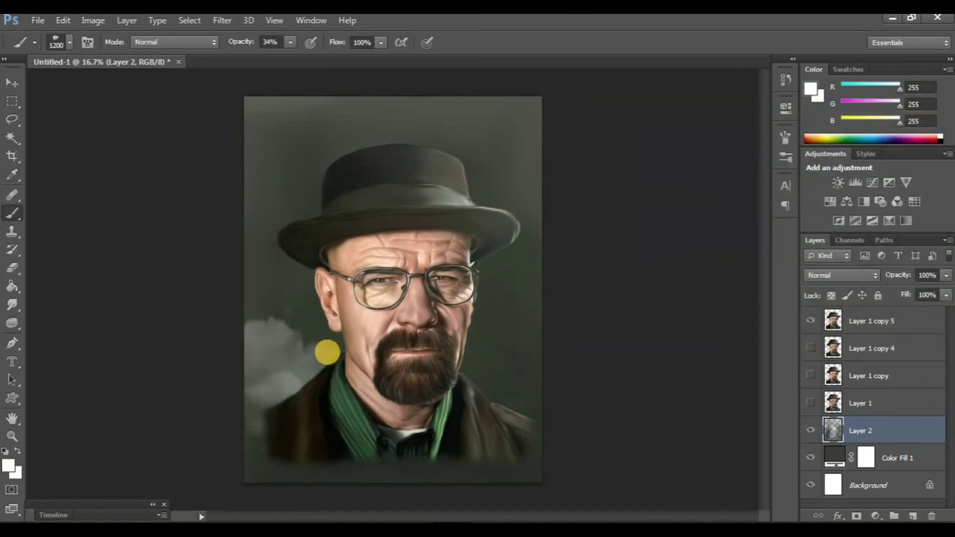
{"action": "key", "text": "ctrl+z"}
- Lower the brush opacity to 1% after undoing the 7% light background strokes
{"action": "left_click", "coordinate": [290, 43]}
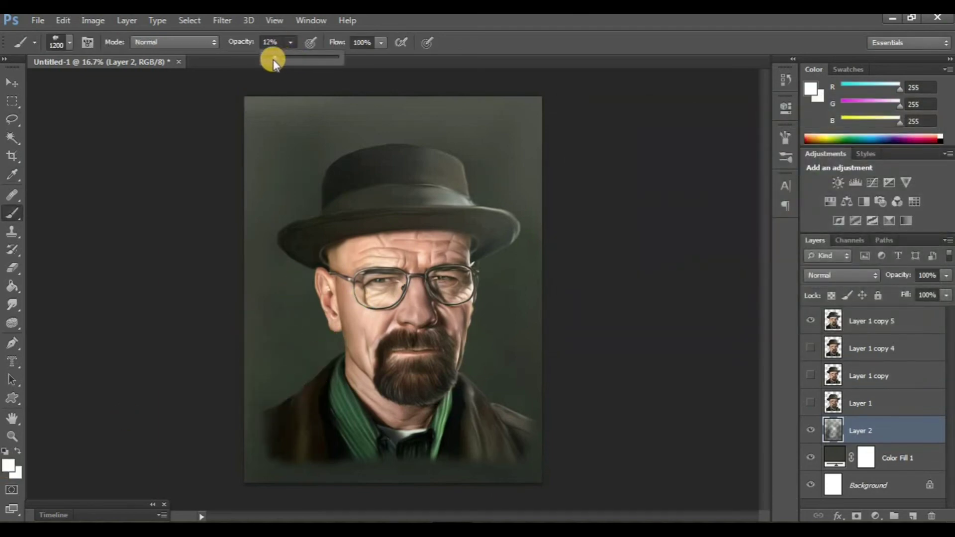
{"action": "left_click_drag", "start_coordinate": [273, 59], "coordinate": [270, 59]}
{"action": "left_click_drag", "start_coordinate": [318, 390], "coordinate": [544, 444]}
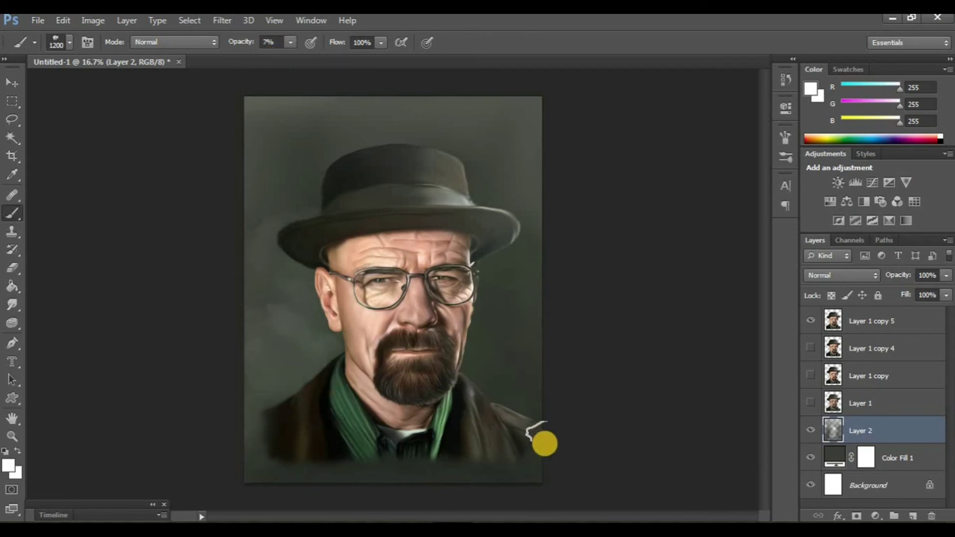
{"action": "key", "text": "ctrl+z"}
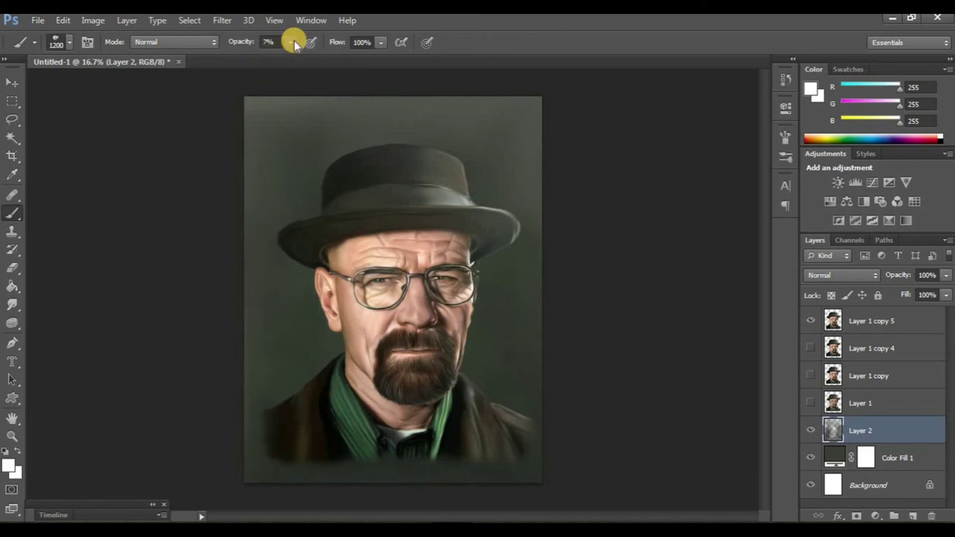
{"action": "left_click_drag", "start_coordinate": [291, 58], "coordinate": [286, 58]}
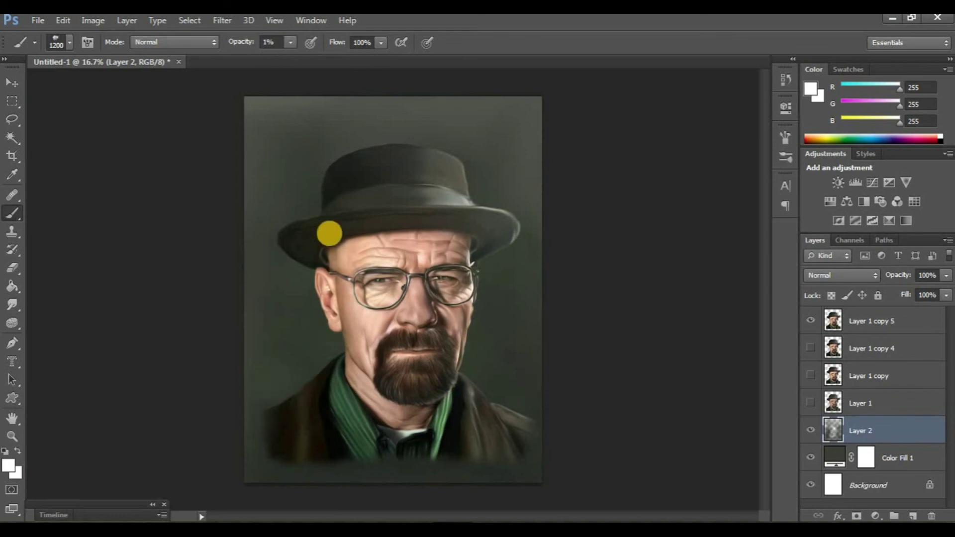
- Set a bright green foreground and a soft round brush at 13% opacity
{"action": "left_click", "coordinate": [10, 470]}
{"action": "left_click", "coordinate": [720, 156]}
{"action": "key", "text": "Return"}
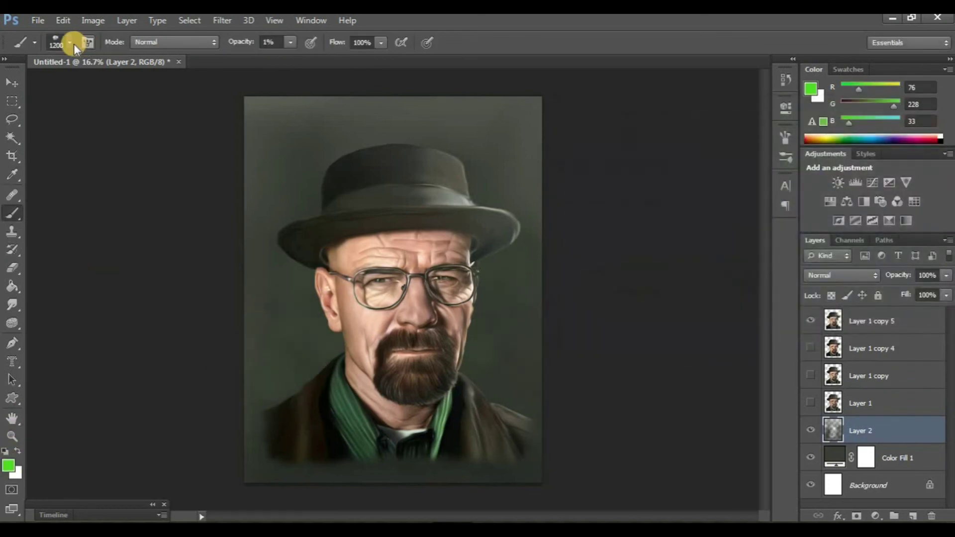
{"action": "left_click", "coordinate": [70, 43]}
{"action": "scroll", "coordinate": [160, 199], "scroll_direction": "up", "scroll_amount": 3}
{"action": "scroll", "coordinate": [162, 154], "scroll_direction": "up", "scroll_amount": 3}
{"action": "double_click", "coordinate": [130, 149]}
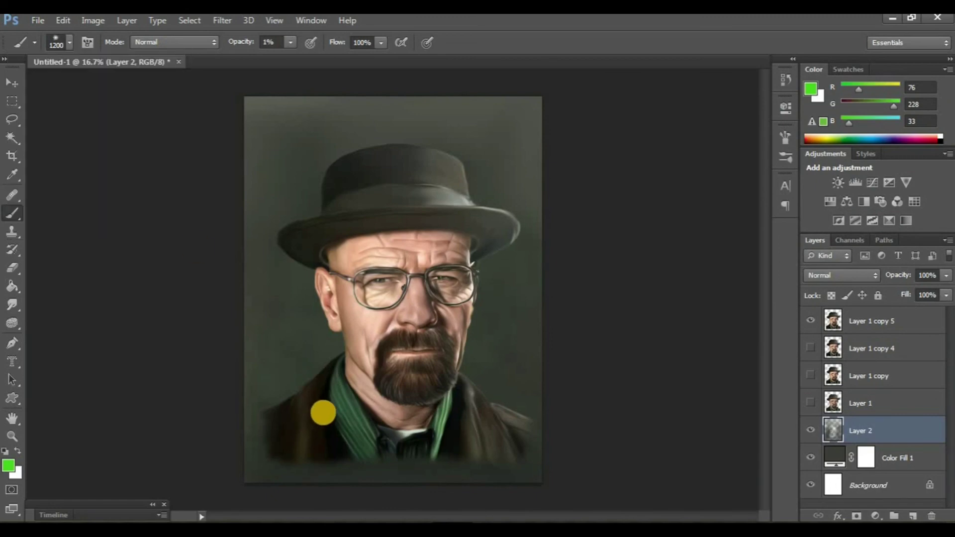
{"action": "left_click", "coordinate": [290, 42]}
{"action": "left_click_drag", "start_coordinate": [292, 57], "coordinate": [298, 57]}
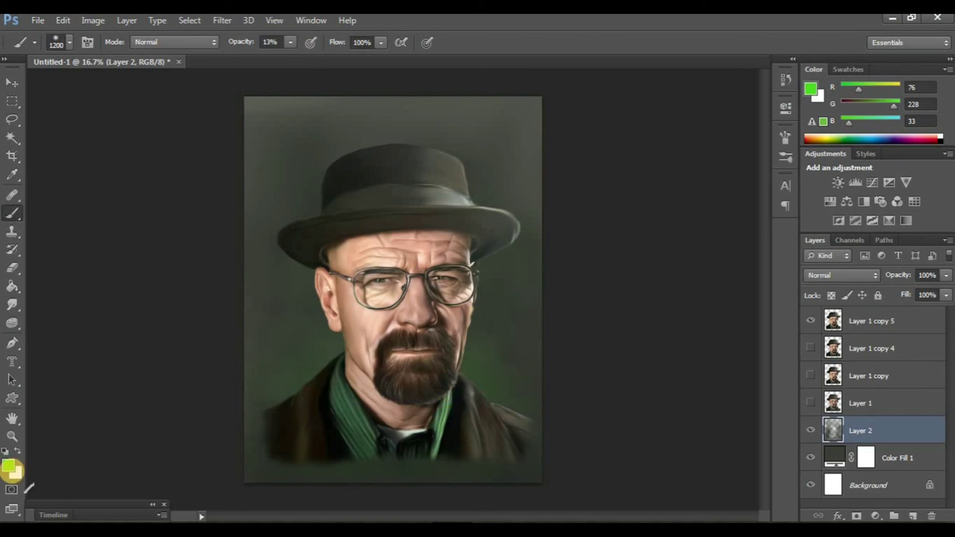
- Switch the paint colour to white and add a new Layer 3 above Layer 1 copy 5
{"action": "left_click", "coordinate": [9, 466]}
{"action": "left_click_drag", "start_coordinate": [627, 228], "coordinate": [550, 136]}
{"action": "left_click", "coordinate": [895, 133]}
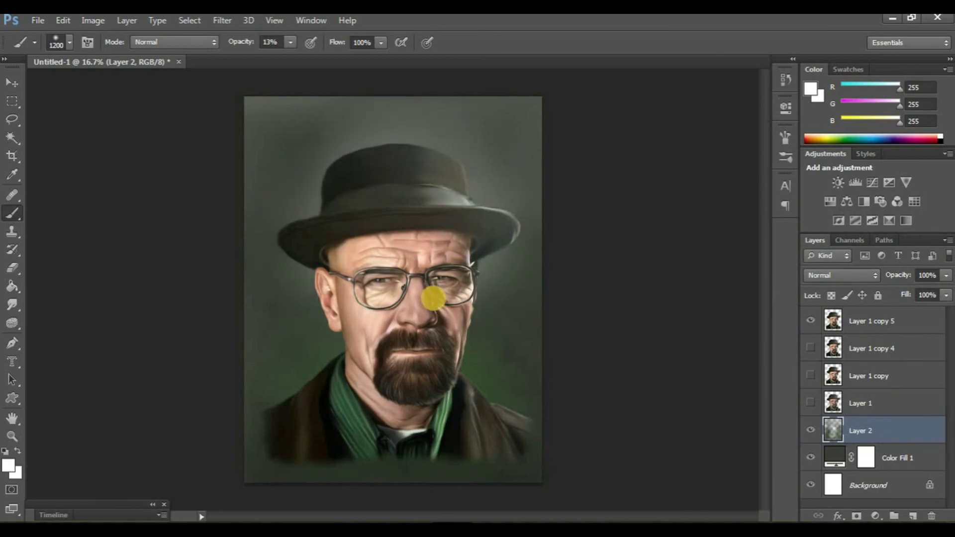
{"action": "key", "text": "ctrl+plus"}
{"action": "key", "text": "ctrl+minus"}
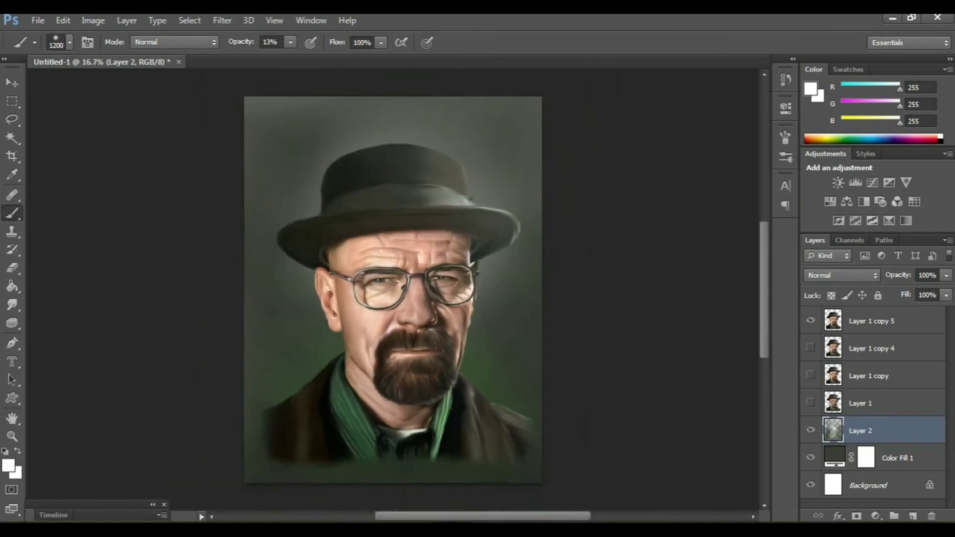
{"action": "left_click", "coordinate": [888, 325]}
{"action": "left_click", "coordinate": [913, 515]}
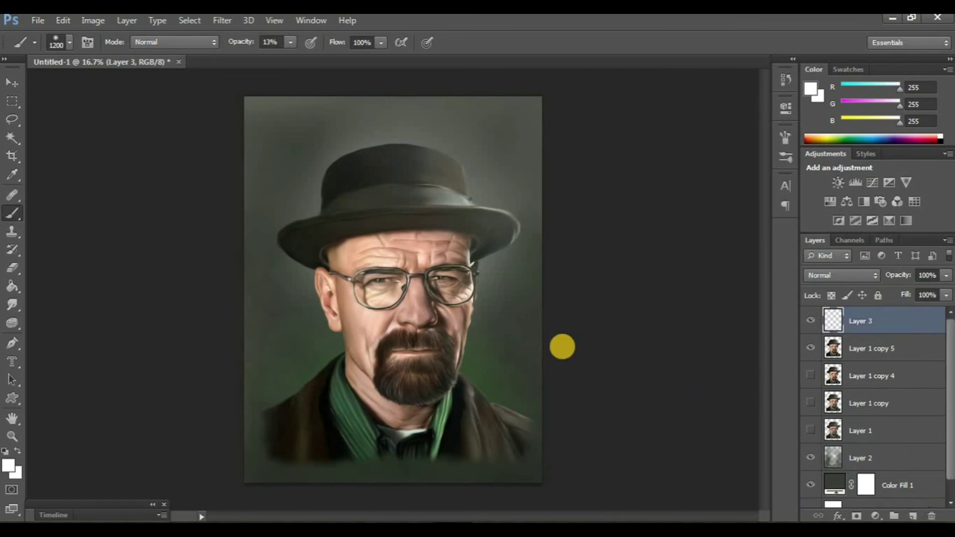
- Blend the jacket's bottom edge into the grey-green background at 52% brush opacity
{"action": "left_click", "coordinate": [294, 415], "text": "alt"}
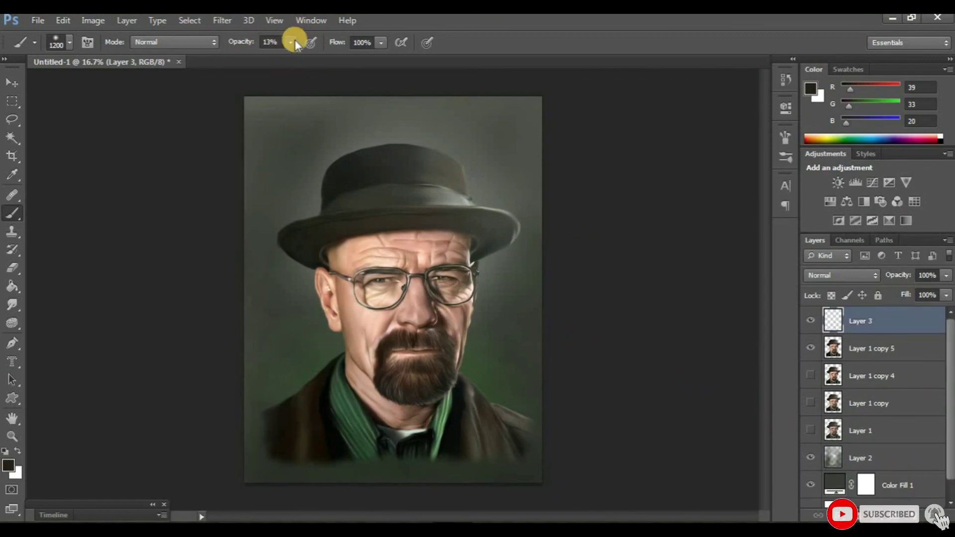
{"action": "left_click_drag", "start_coordinate": [316, 58], "coordinate": [320, 57]}
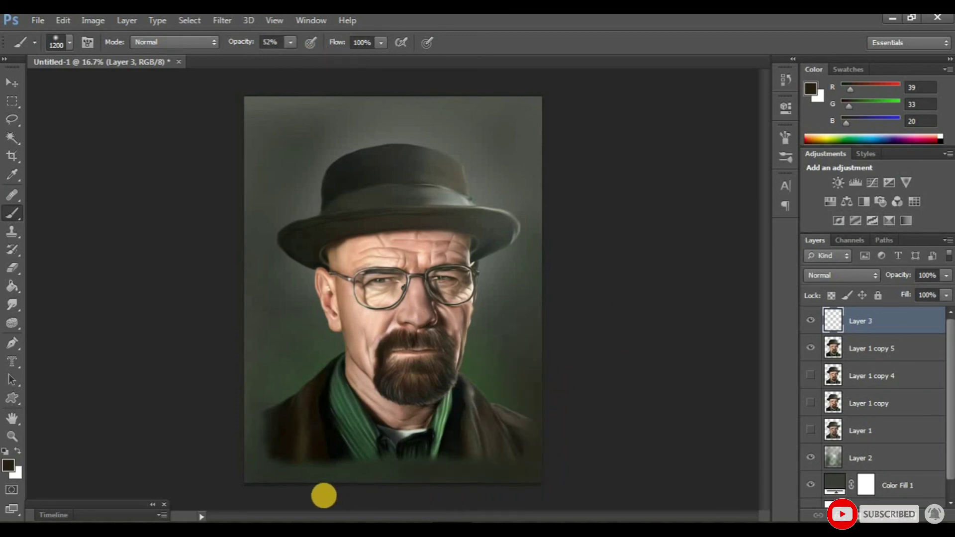
{"action": "left_click", "coordinate": [518, 109], "text": "alt"}
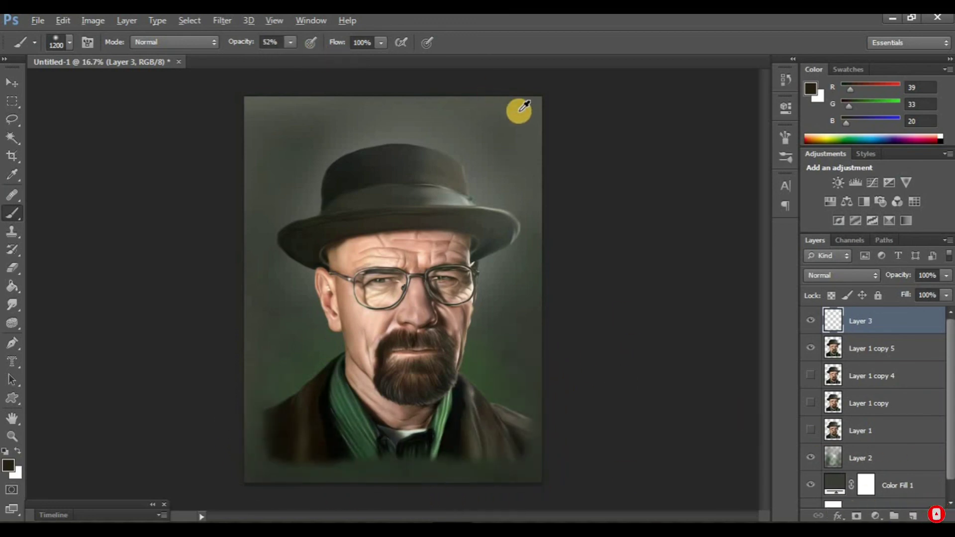
{"action": "left_click_drag", "start_coordinate": [560, 496], "coordinate": [235, 445]}
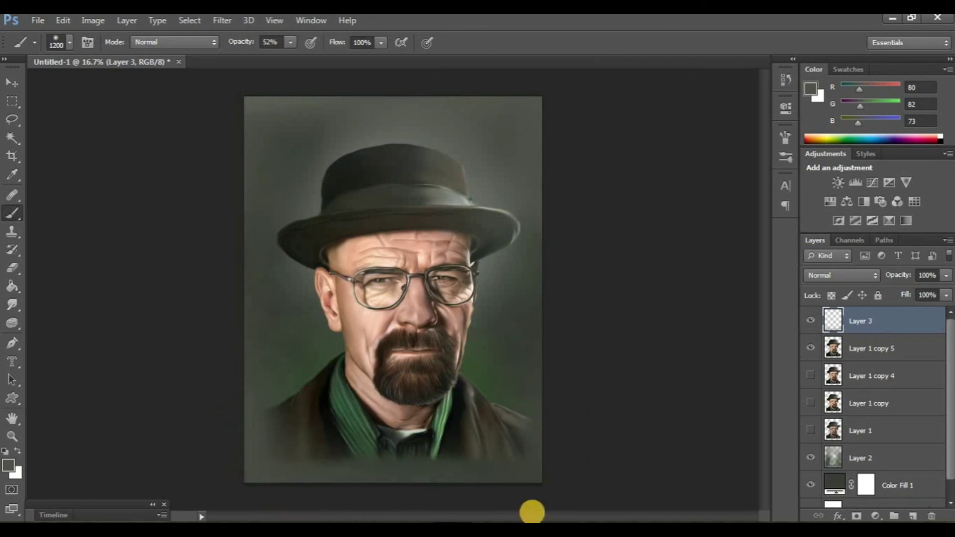
- On Layer 3, switch to the Pencil tool, hide the panels and zoom to 33.3%
{"action": "key", "text": "alt+bracketleft"}
{"action": "key", "text": "r"}
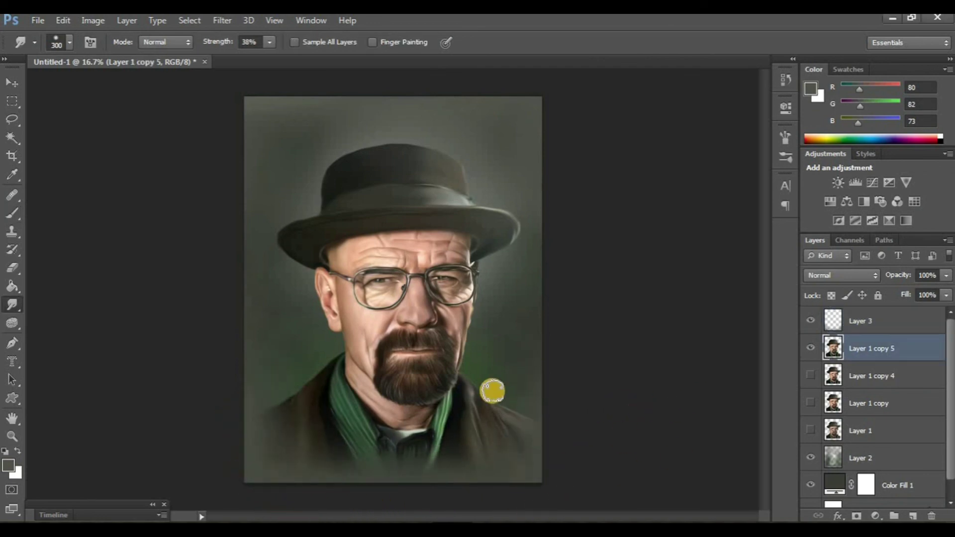
{"action": "left_click", "coordinate": [876, 326]}
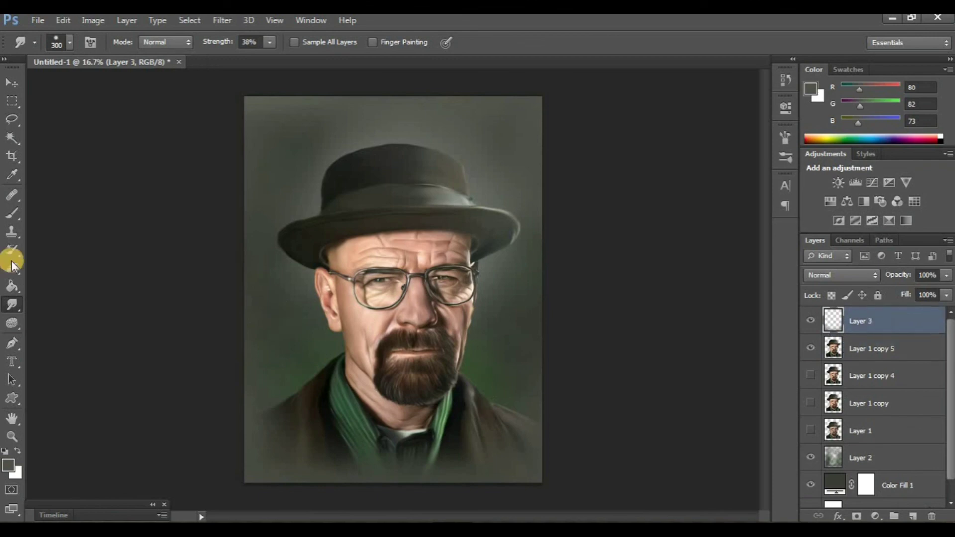
{"action": "right_click", "coordinate": [13, 221]}
{"action": "left_click", "coordinate": [50, 223]}
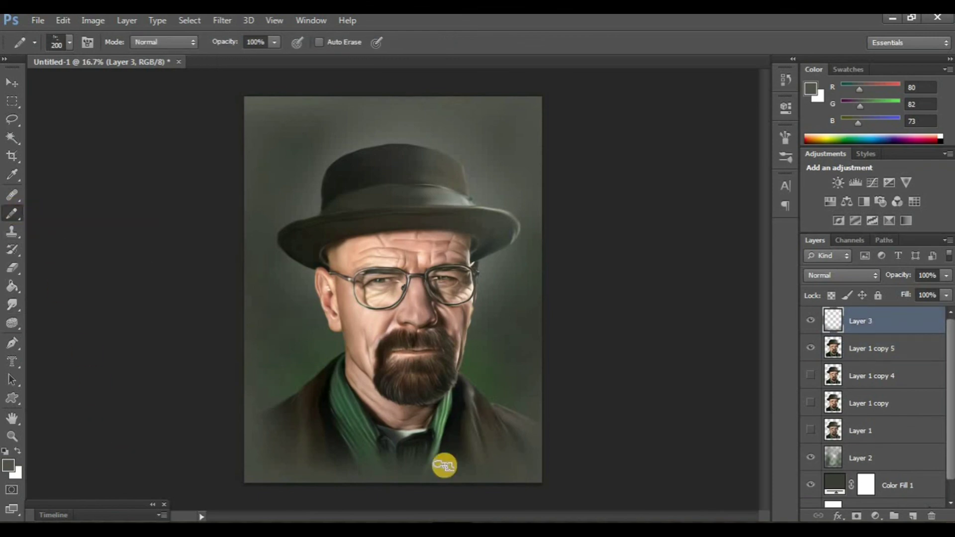
{"action": "key", "text": "Tab"}
{"action": "key", "text": "ctrl+plus"}
{"action": "key", "text": "ctrl+plus"}
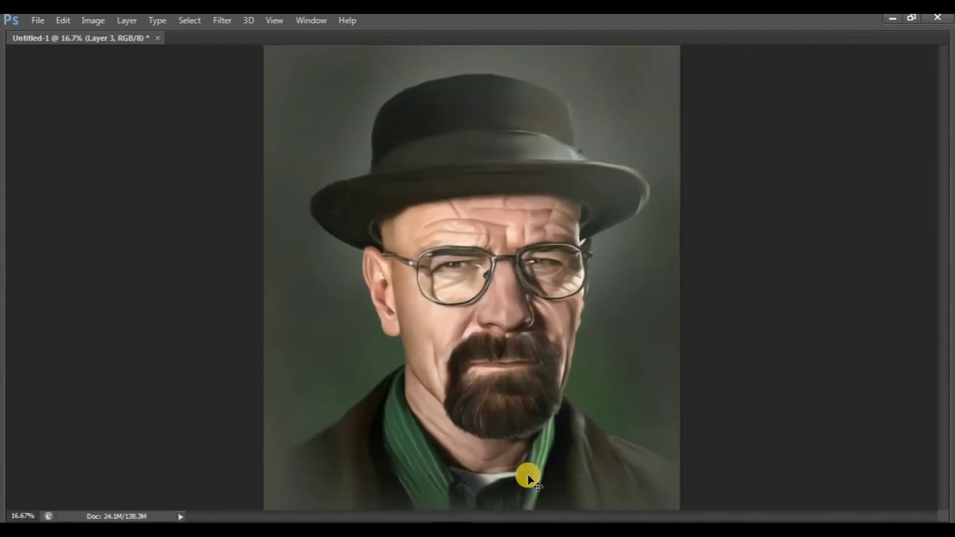
{"action": "scroll", "coordinate": [676, 378], "scroll_direction": "down", "scroll_amount": 5}
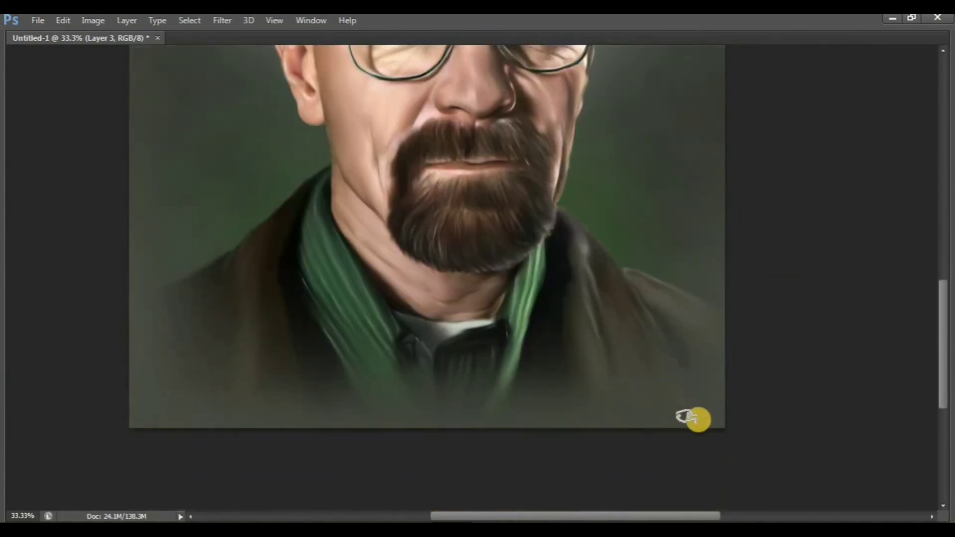